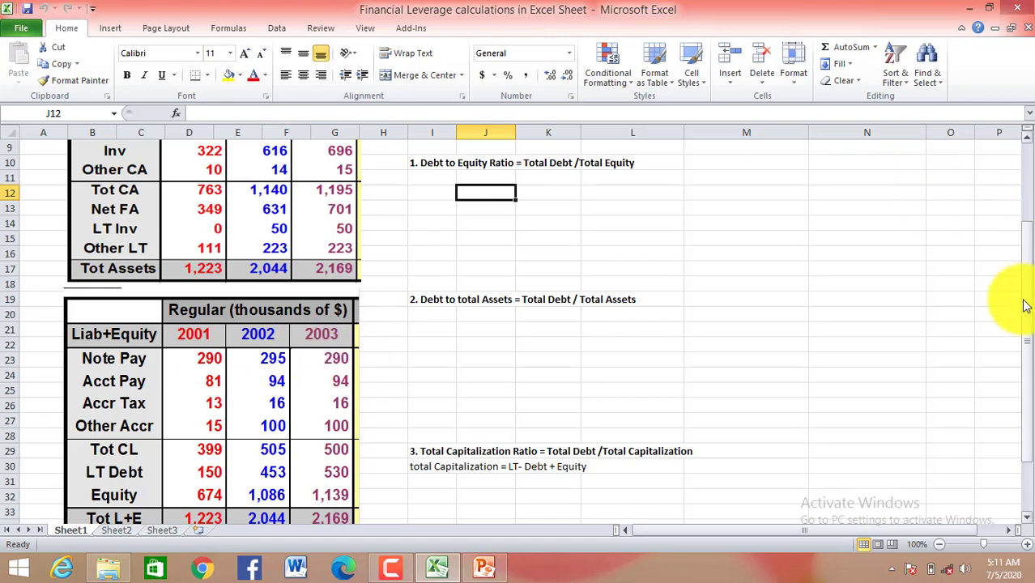
mouse_move(1024, 300)
mouse_down()
mouse_move(1031, 321)
mouse_move(1018, 283)
mouse_up()
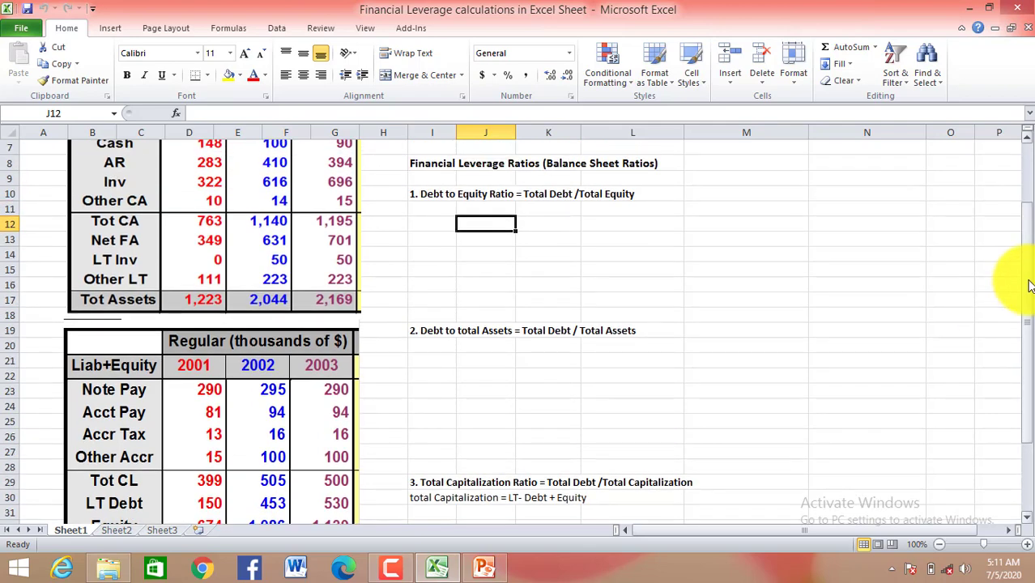
click(548, 195)
click(610, 198)
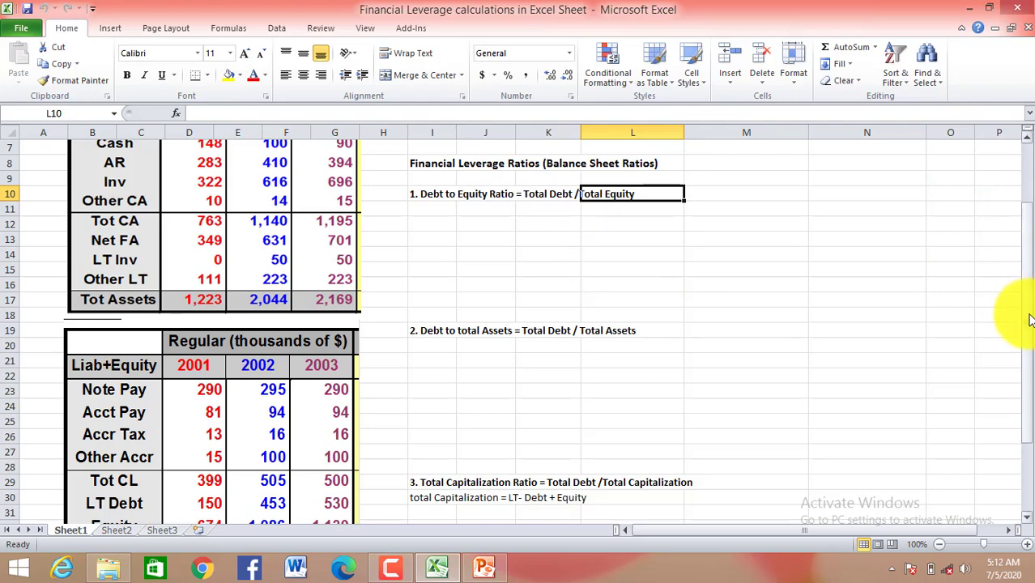
drag(1026, 312, 1027, 397)
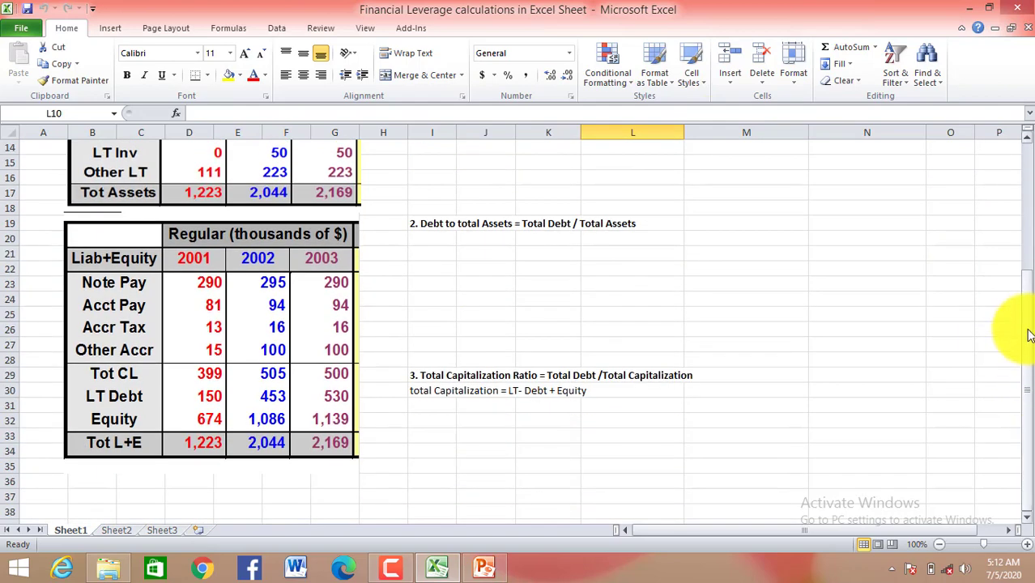
click(435, 156)
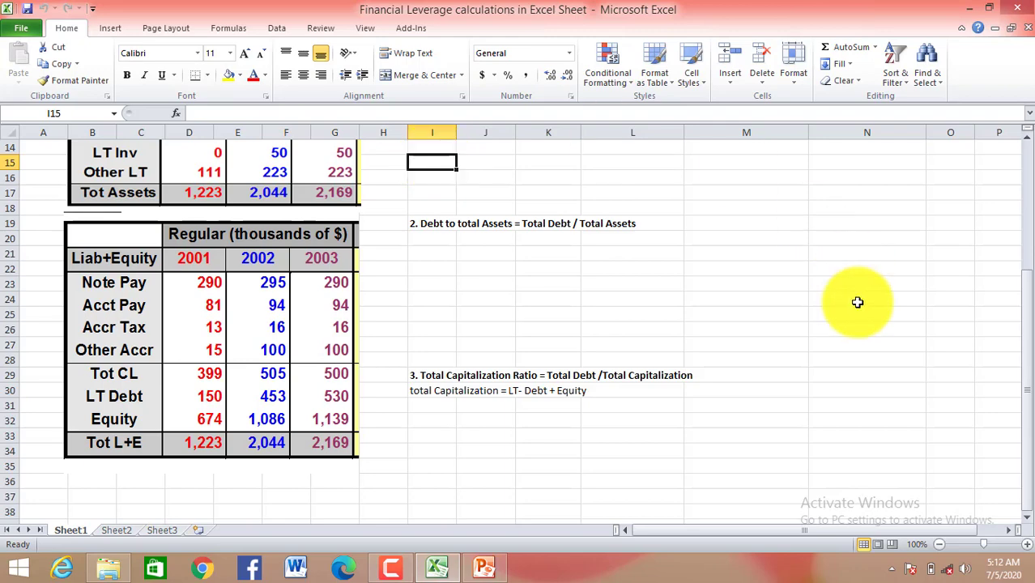
Enter the years 2001, 2002 and 2003 in cells I13 to I15 under the Debt to Equity Ratio heading.
drag(1028, 344, 1013, 296)
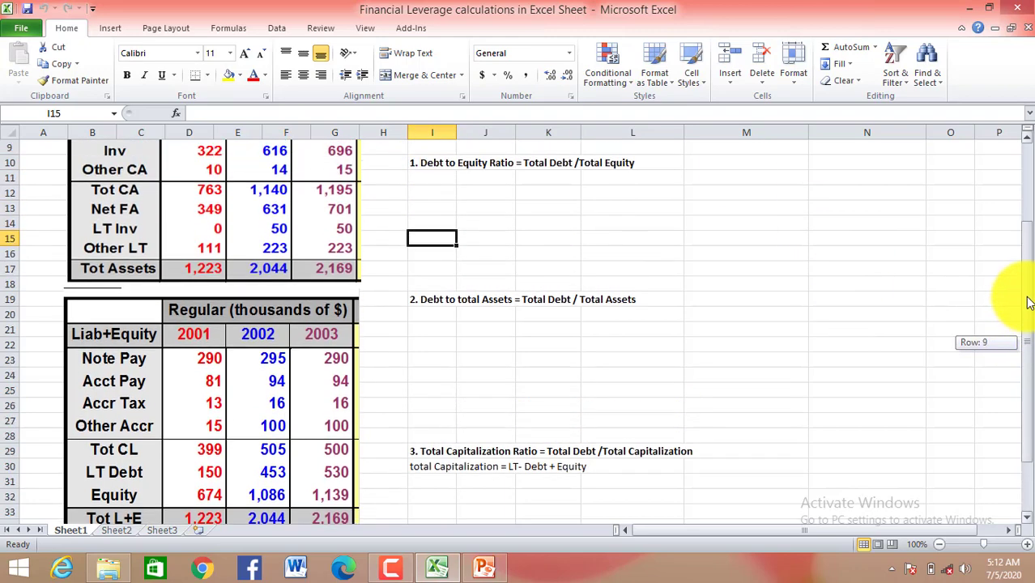
click(447, 208)
text(2)
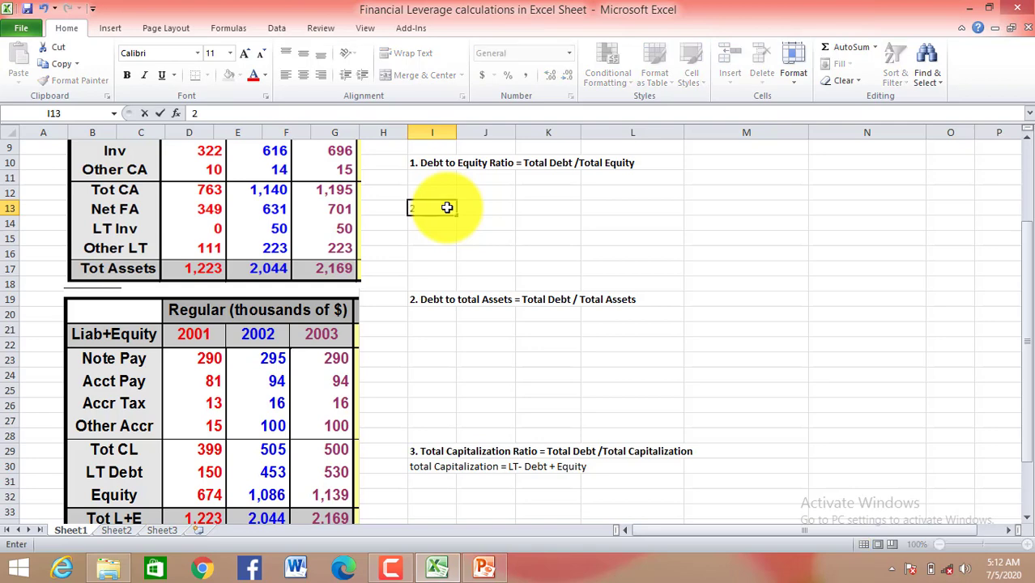
text(001)
key(Return)
text(2)
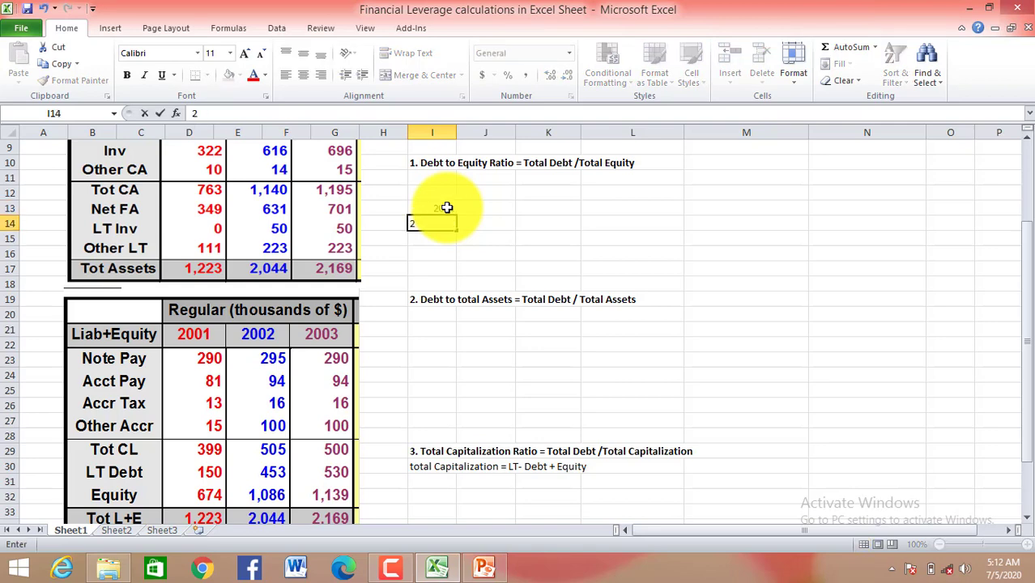
text(002)
key(Return)
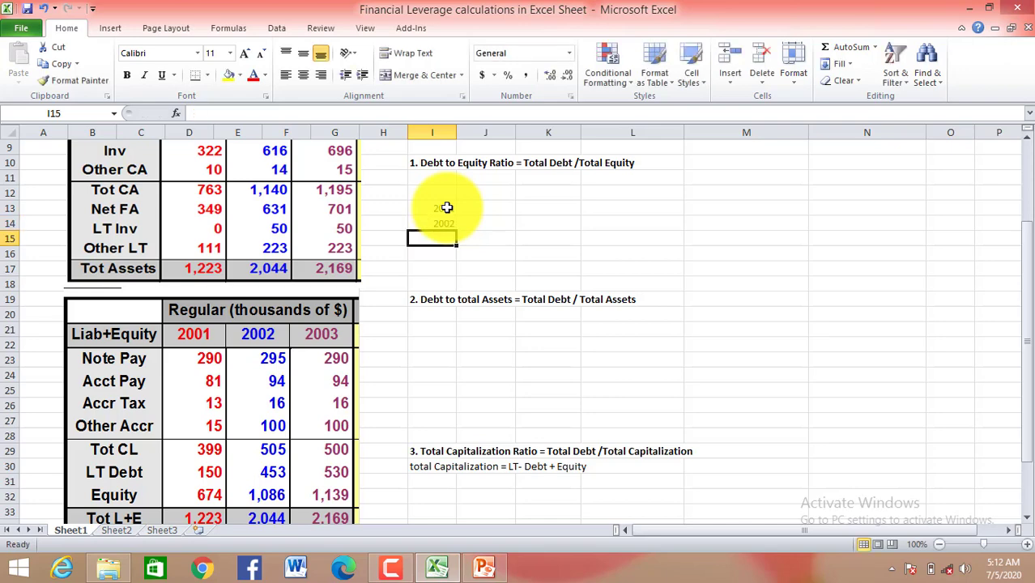
text(2003)
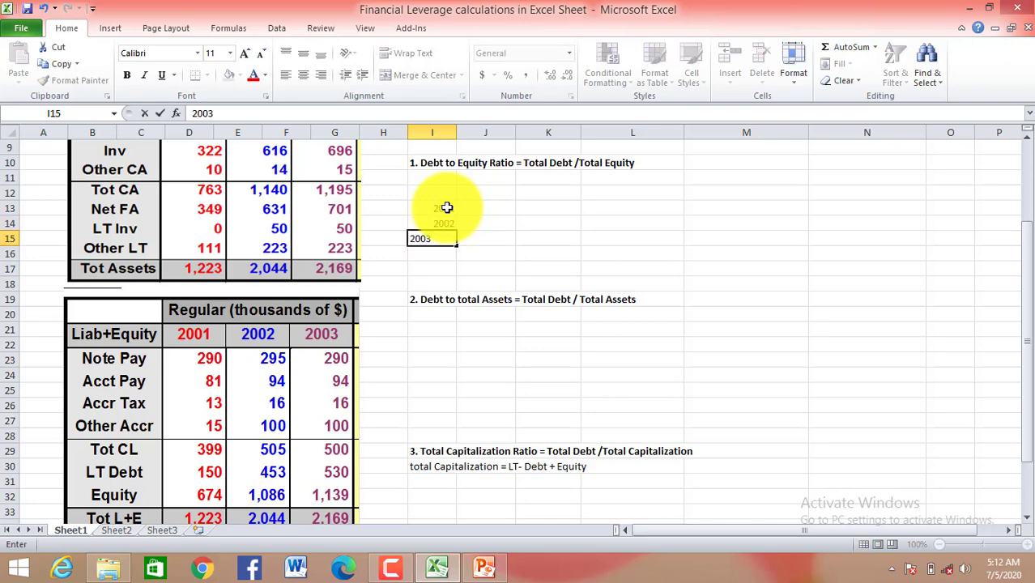
key(Return)
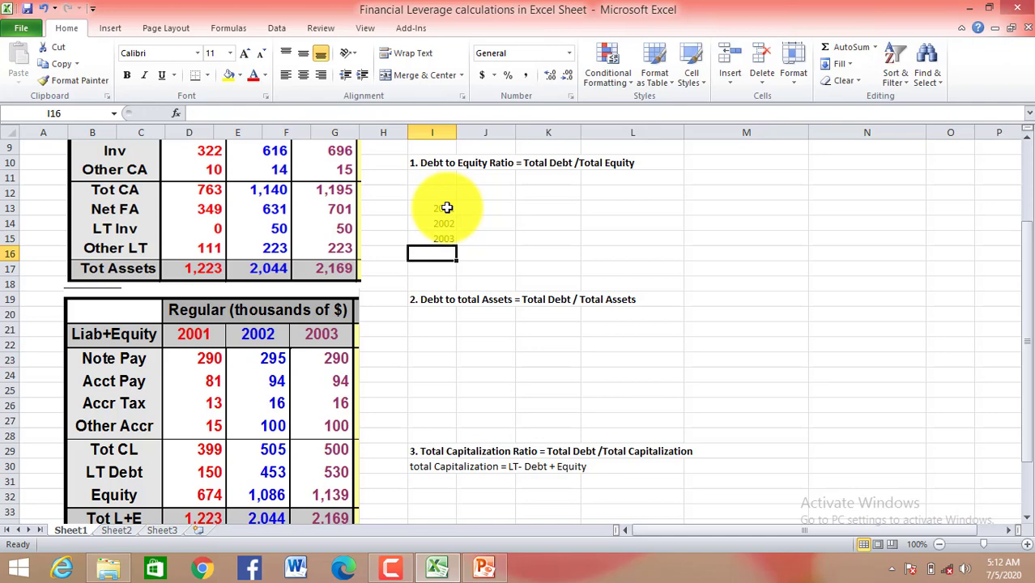
Enter the column heading "Total Debt" in cell J12, above and beside the listed years.
click(497, 188)
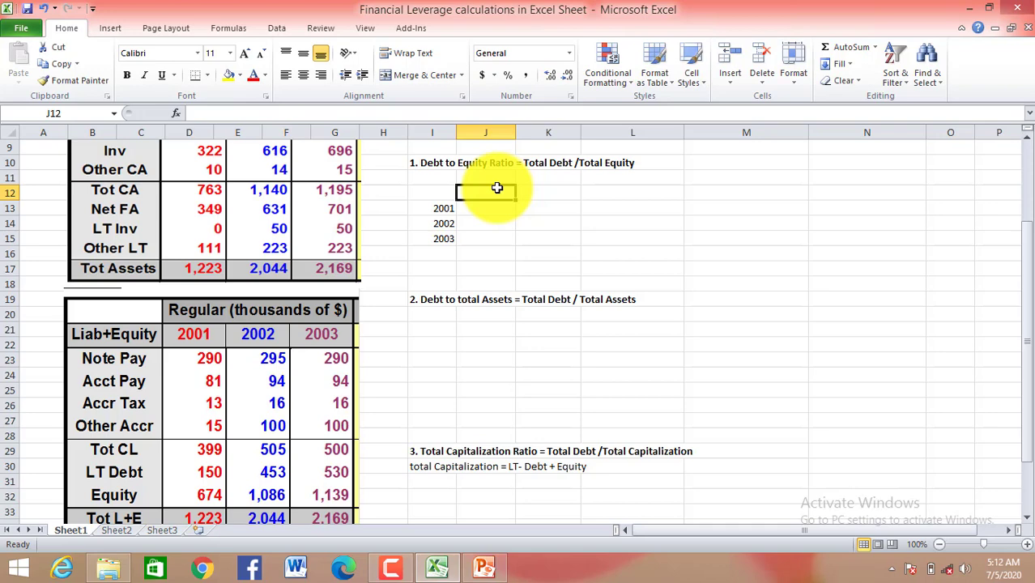
click(200, 450)
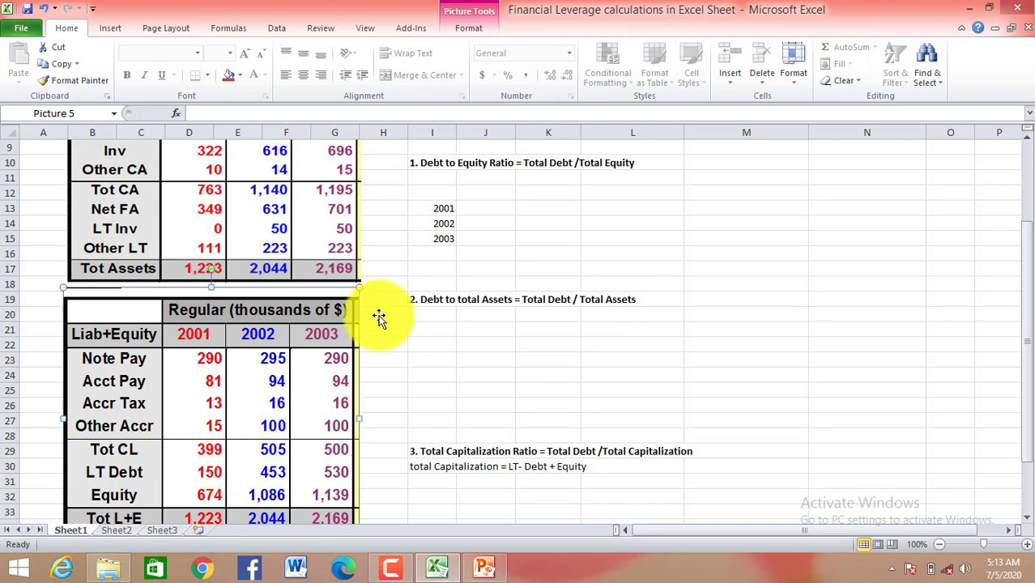
click(502, 193)
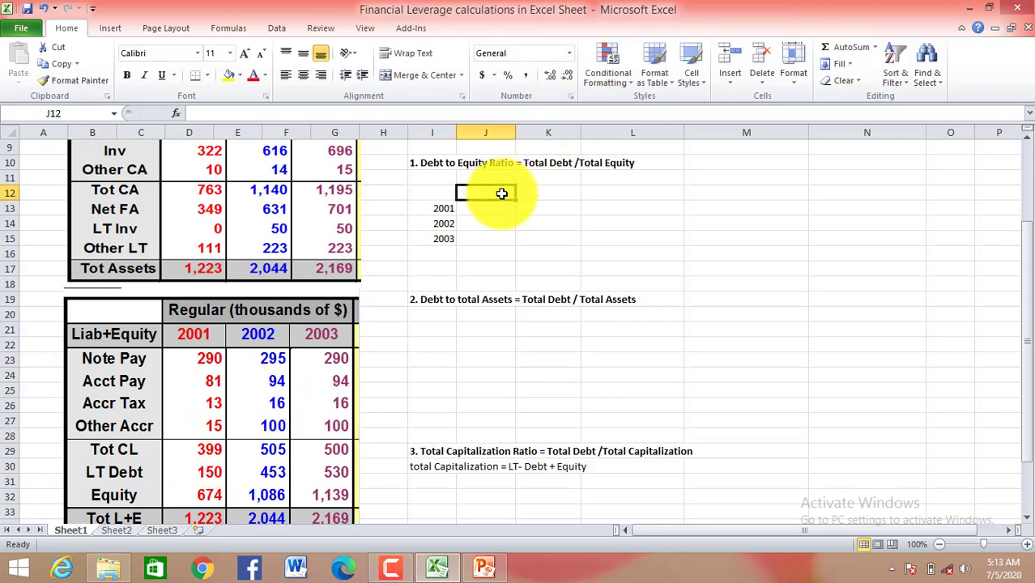
text(Total)
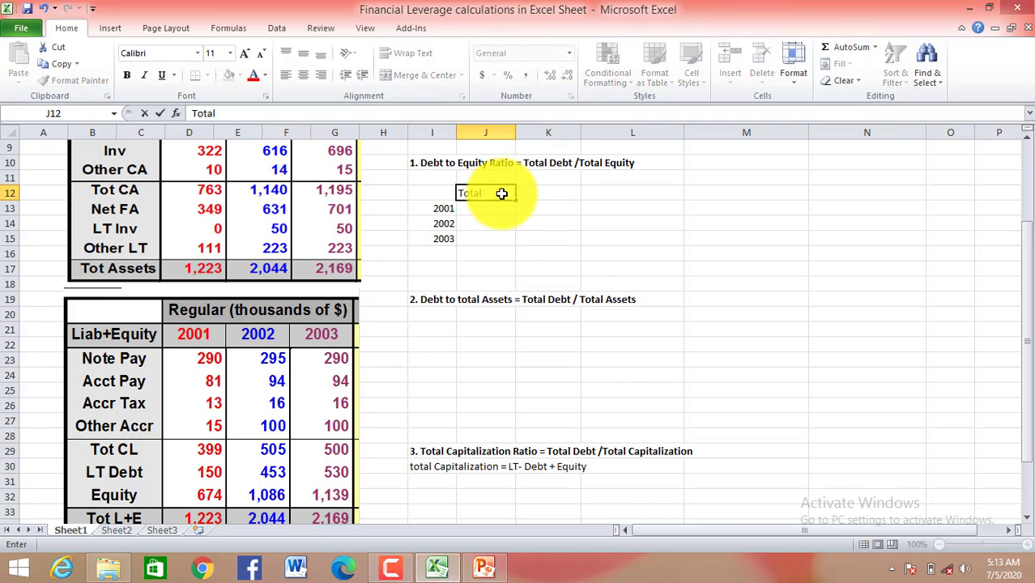
text( D)
key(BackSpace)
text(Debt)
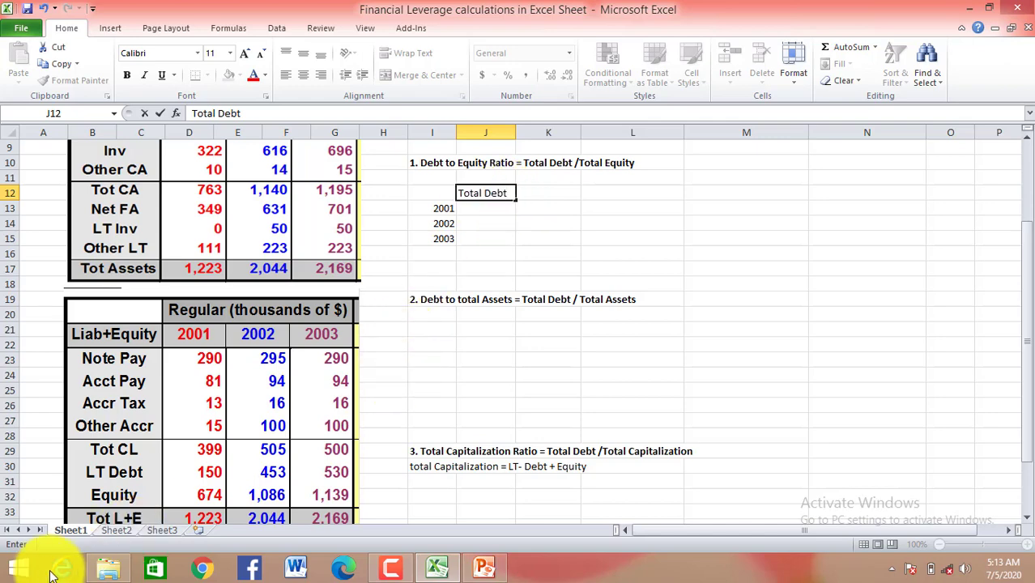
Search Windows for Magnifier, switch to it and magnify the screen to 200%.
click(34, 574)
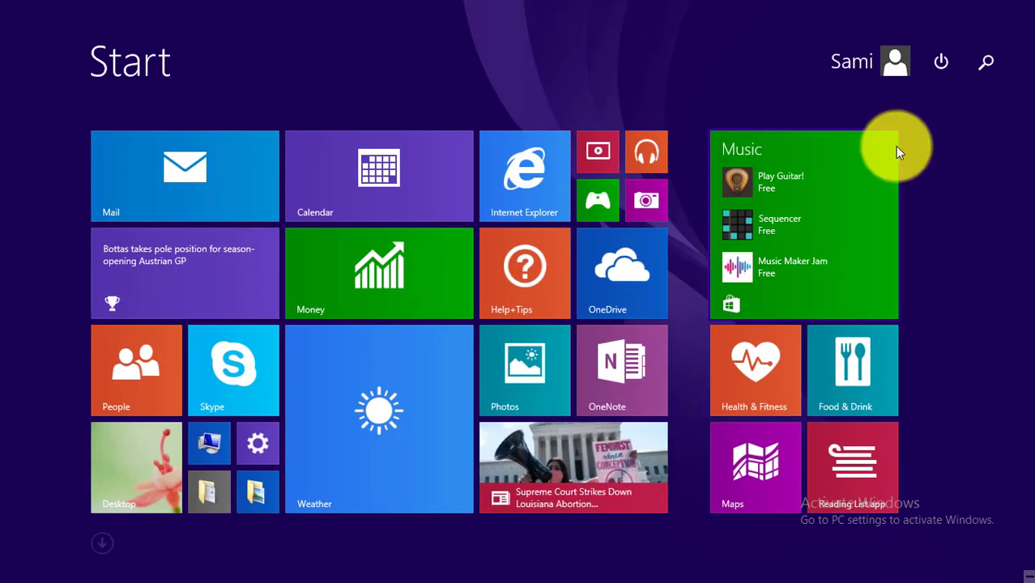
click(986, 65)
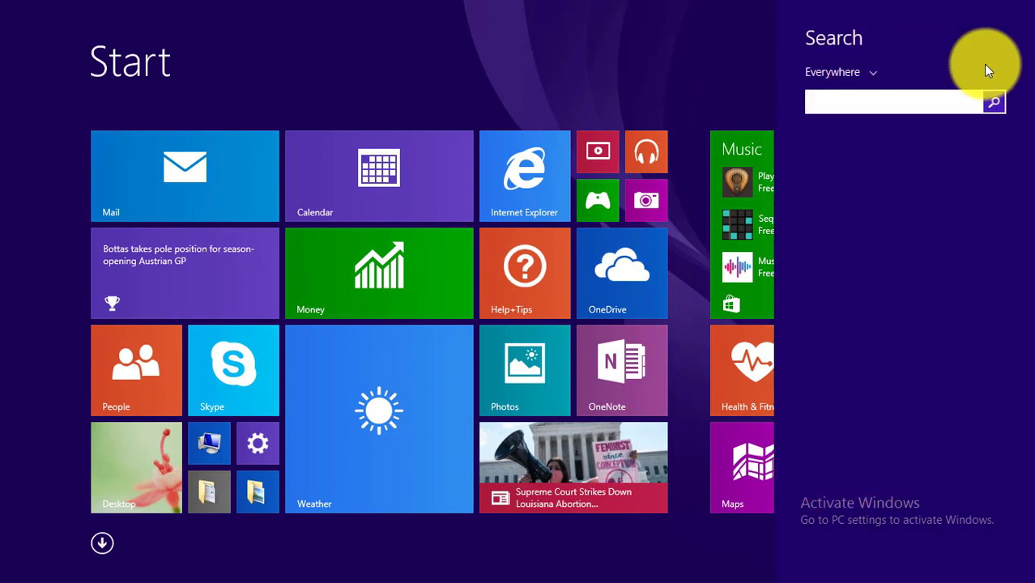
text(mag)
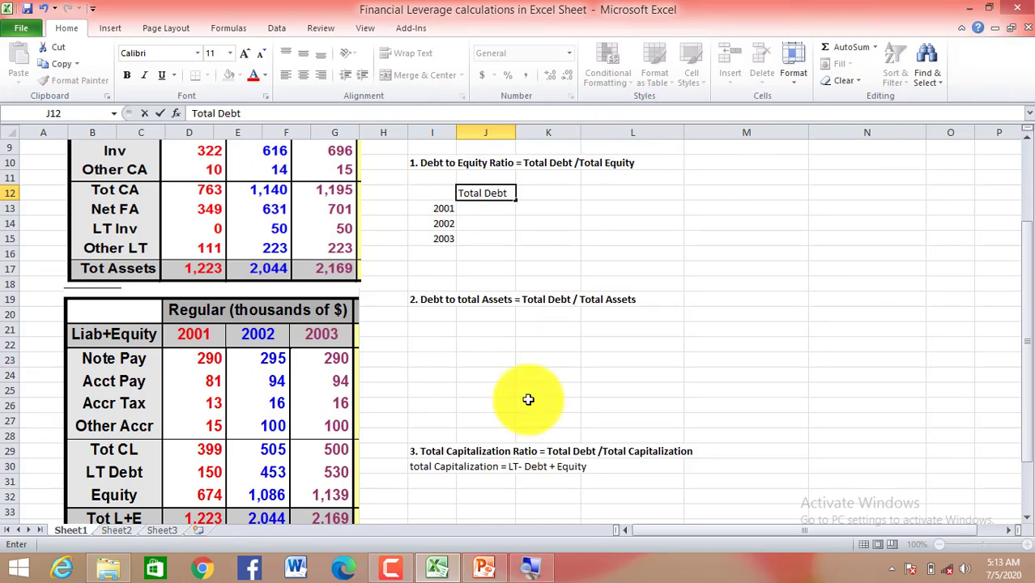
click(546, 570)
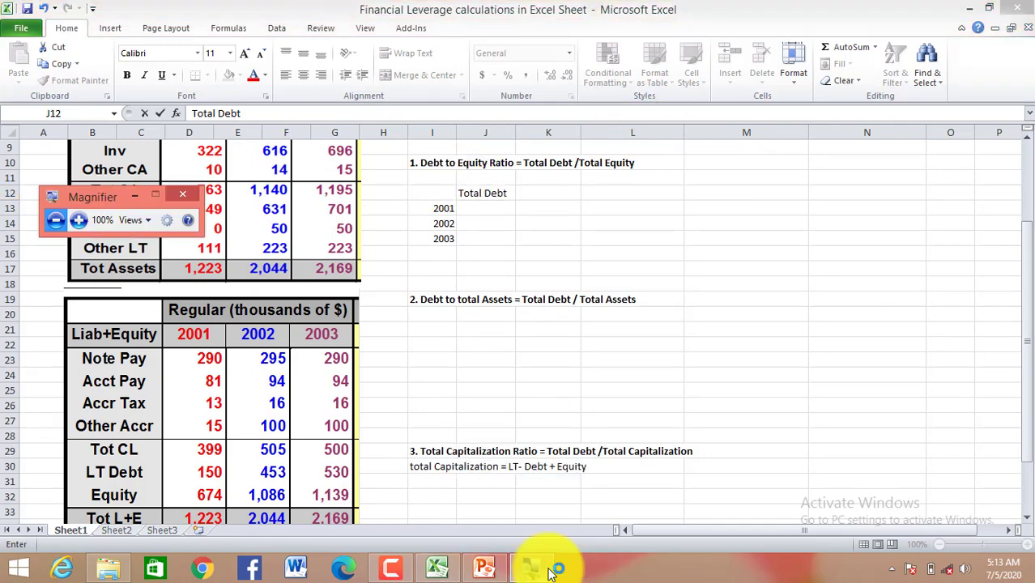
click(81, 222)
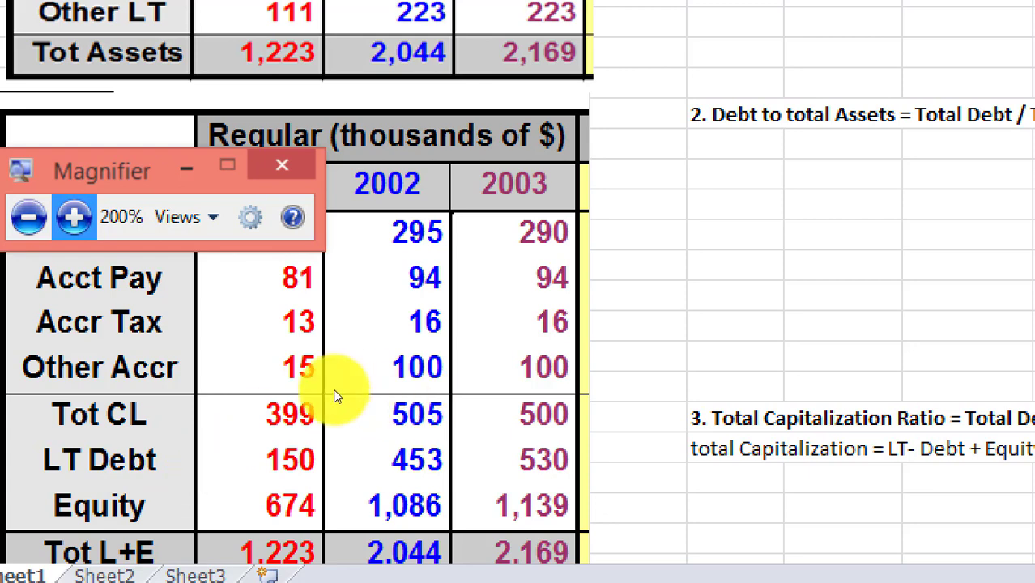
key(super+minus)
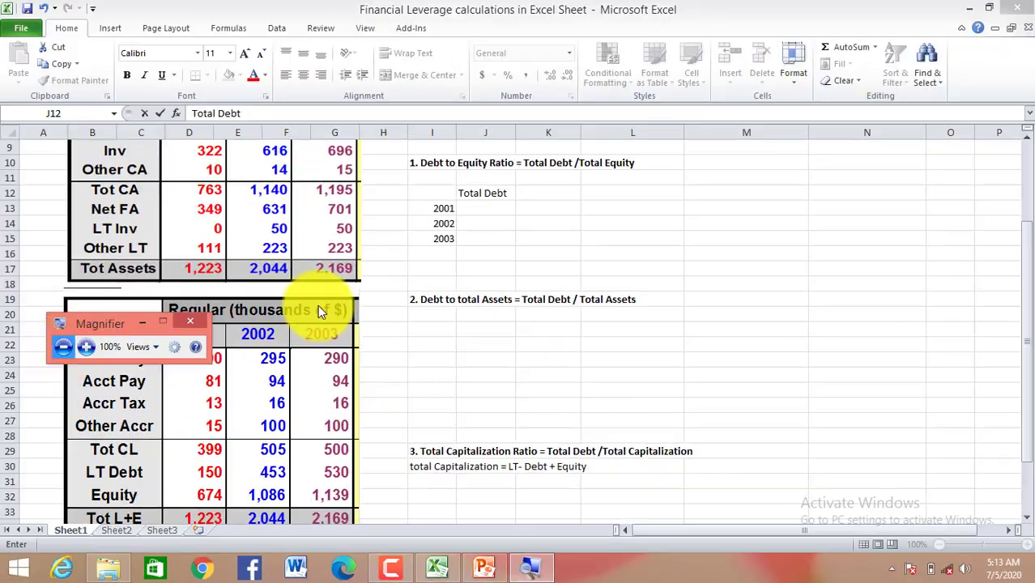
click(86, 346)
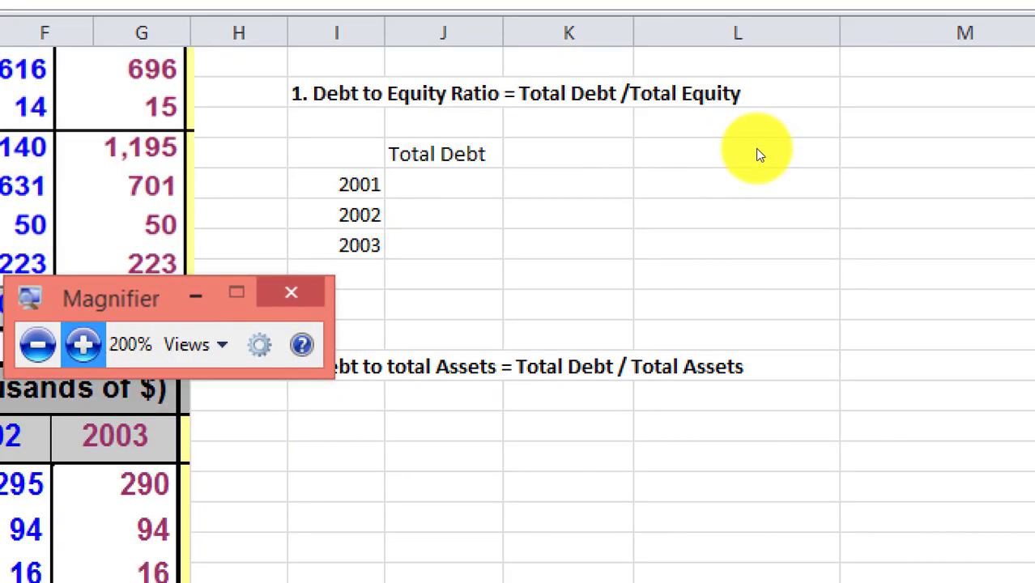
Calculate the 2001 Total Debt in cell J13 with the formula =399+150.
click(474, 166)
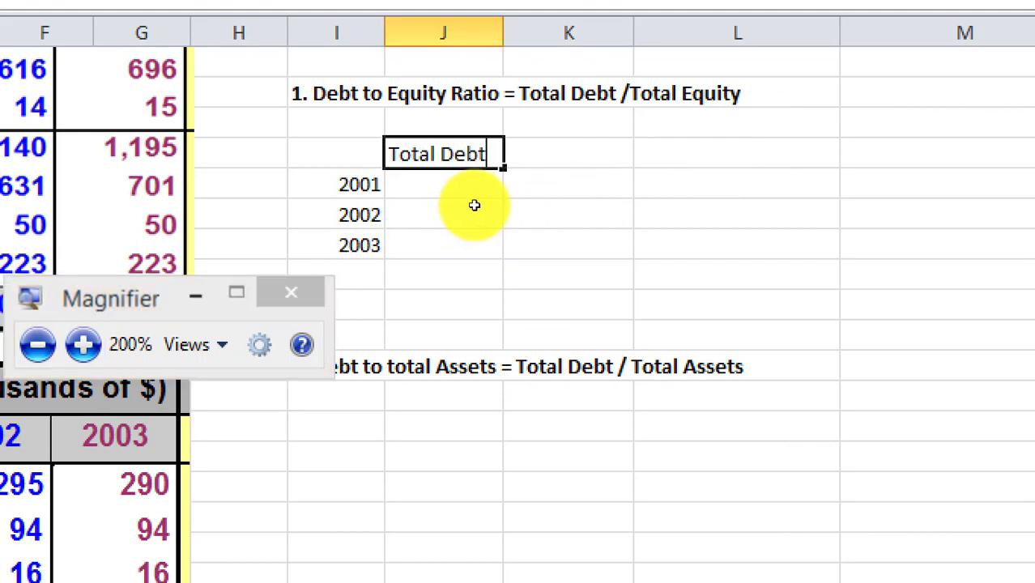
click(523, 194)
key(Left)
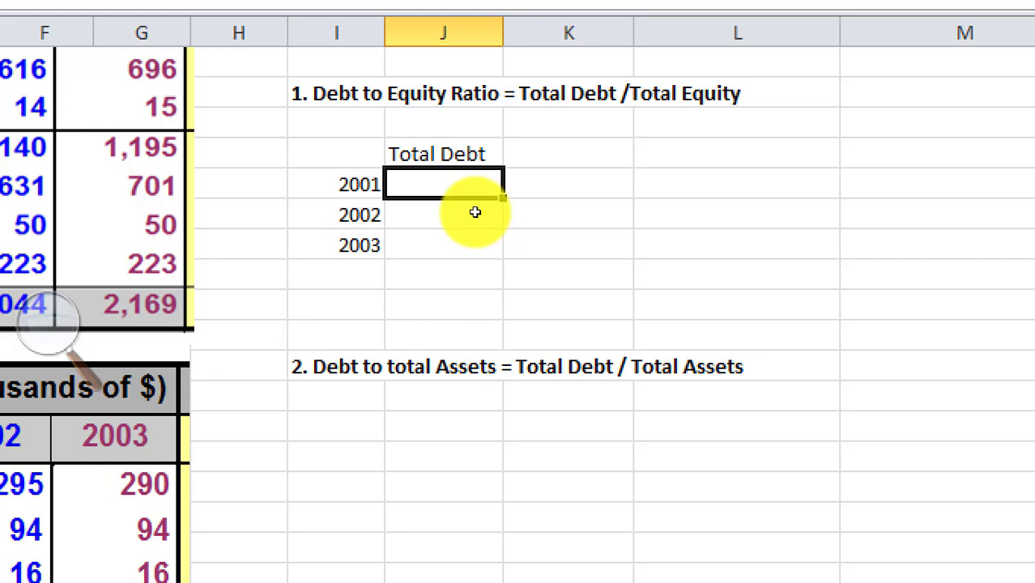
text(=)
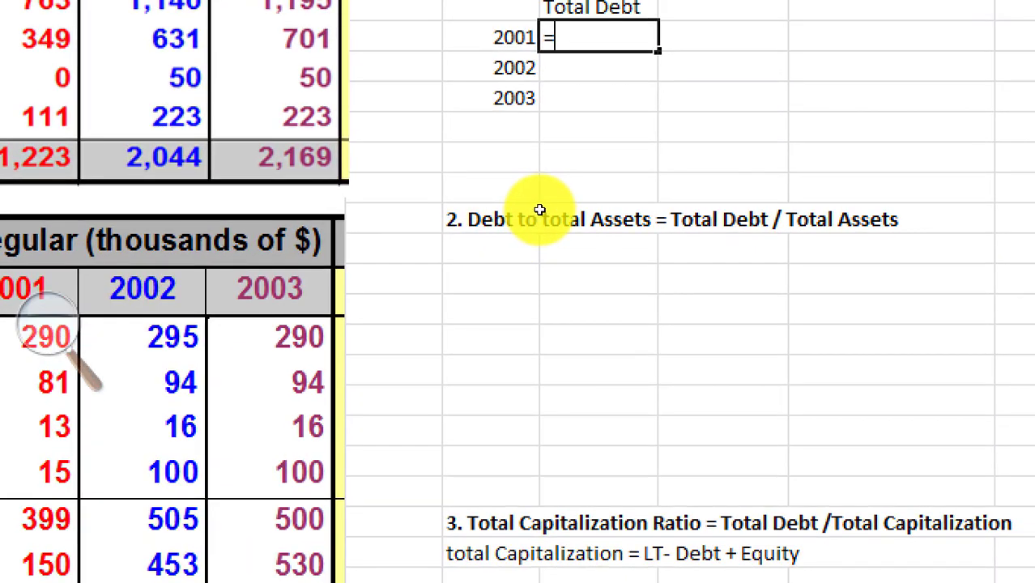
text(399+1)
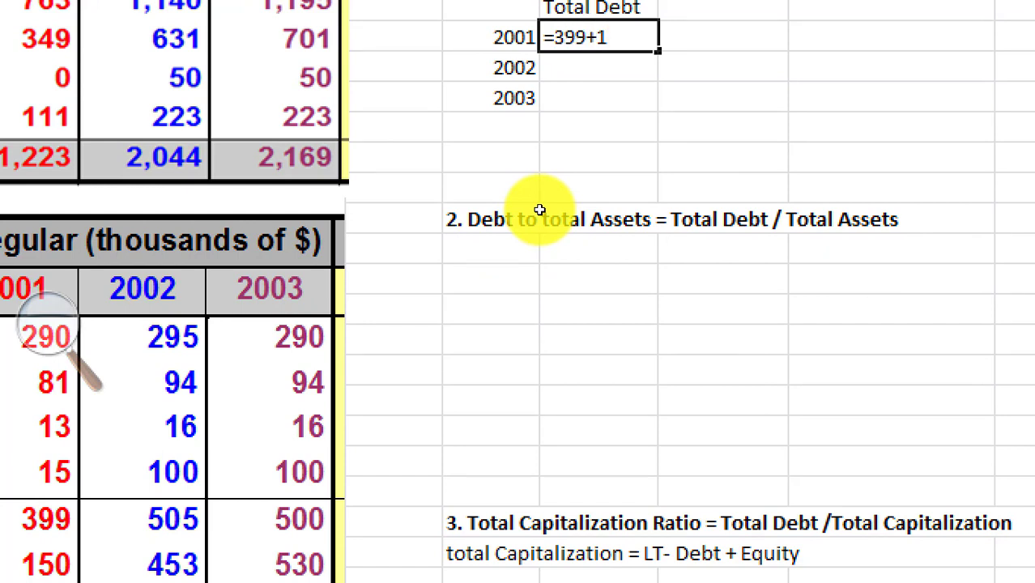
text(50)
key(Return)
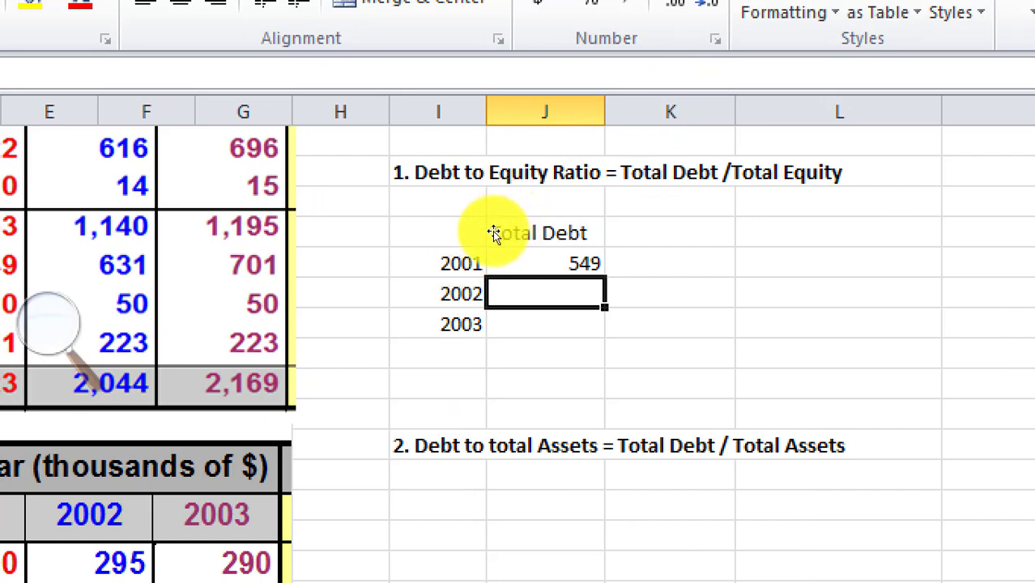
Calculate the 2002 Total Debt in cell J14 with the formula =505+453.
text(50)
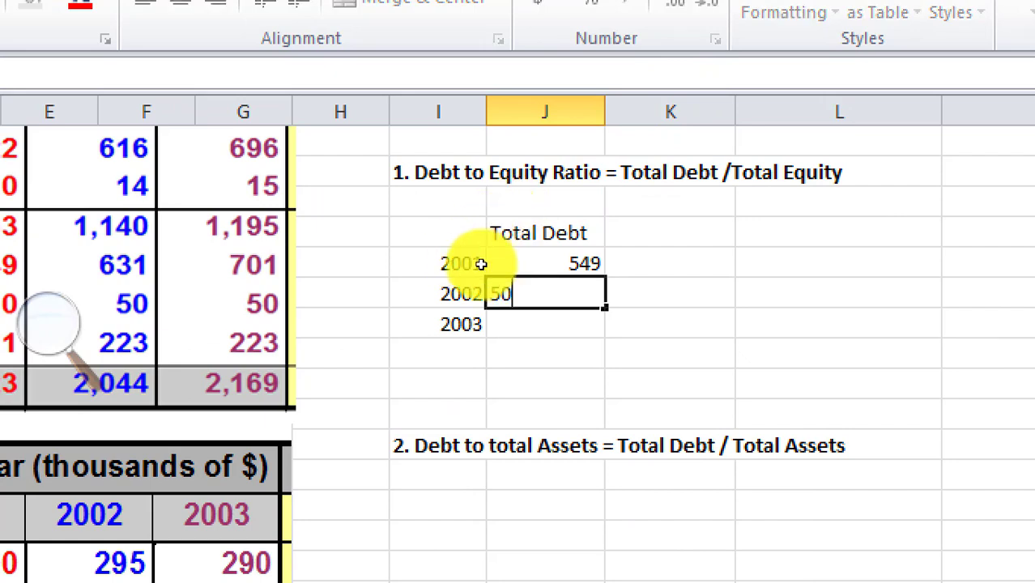
text(5+)
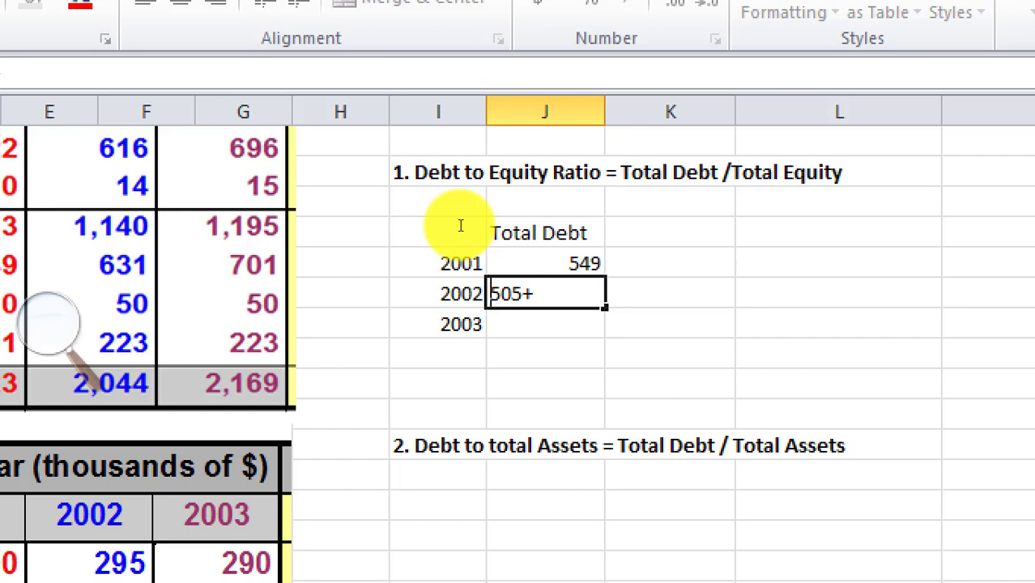
text(+)
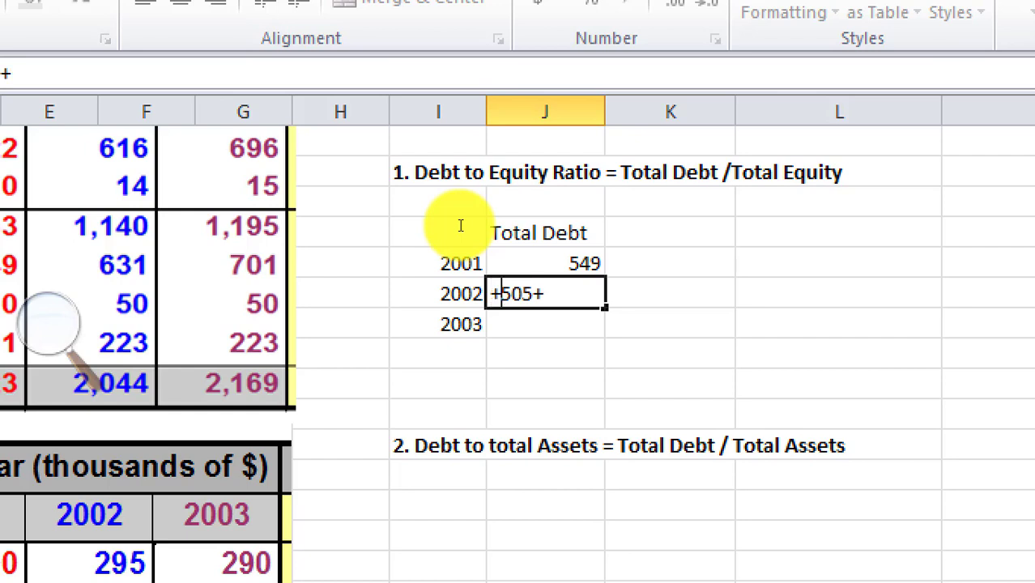
key(BackSpace)
text(=)
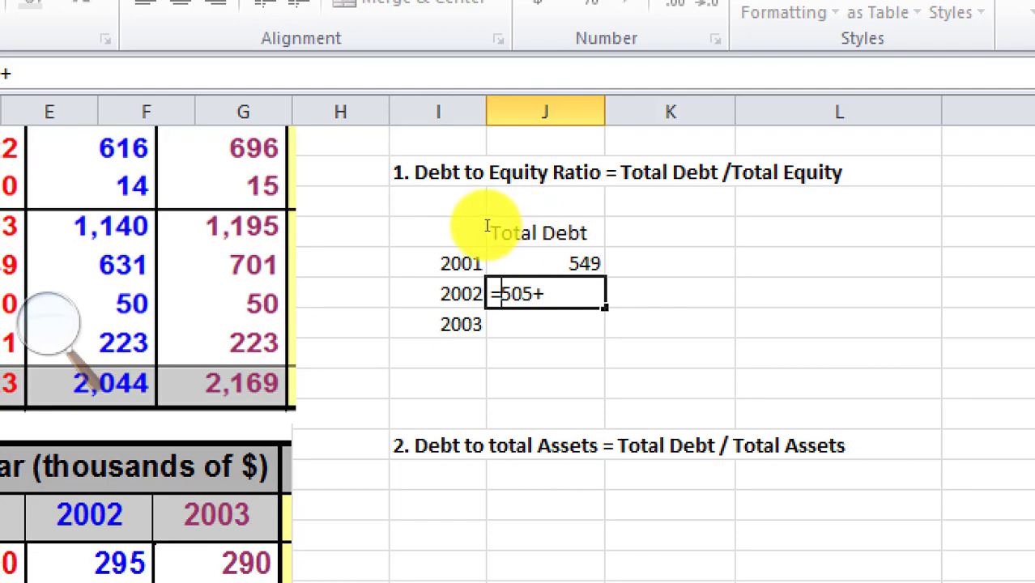
key(End)
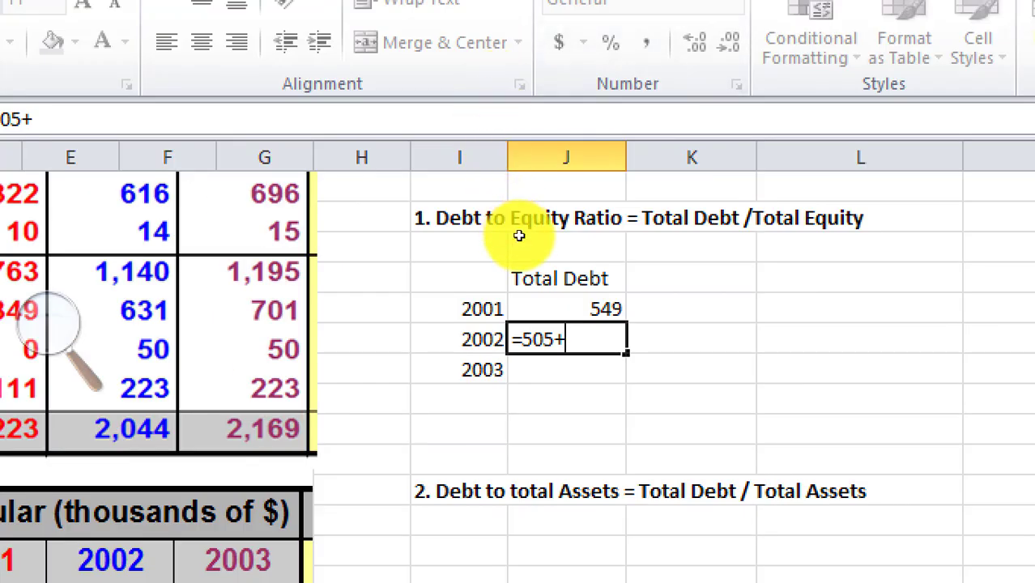
text(453)
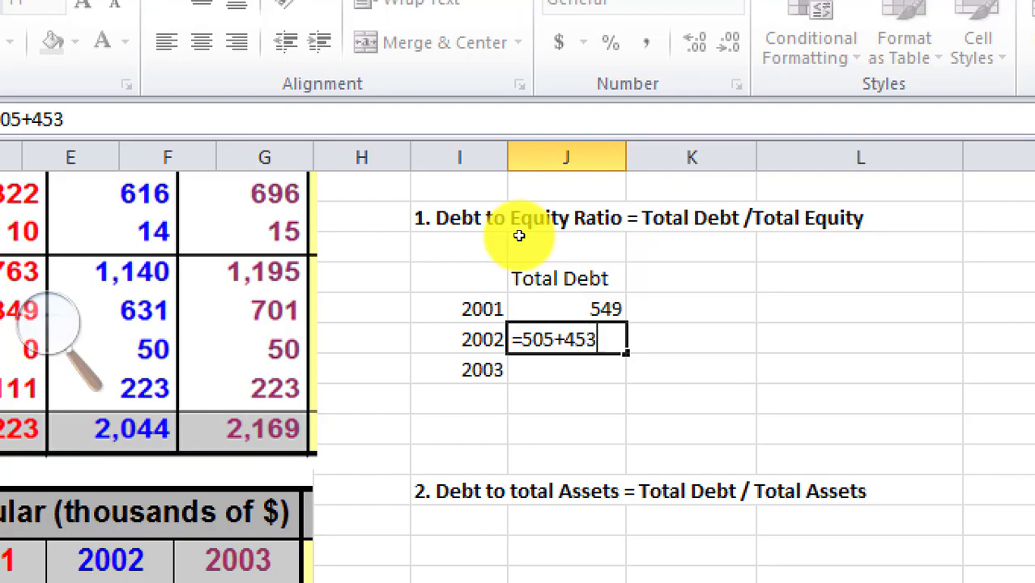
key(Return)
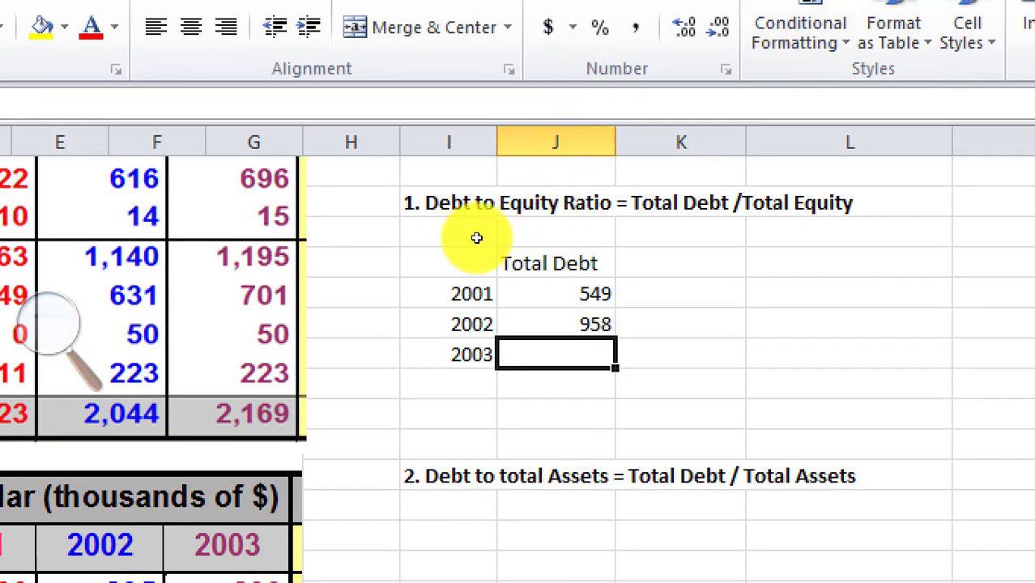
Calculate the 2003 Total Debt in cell J15 with the formula =500+530.
text(=)
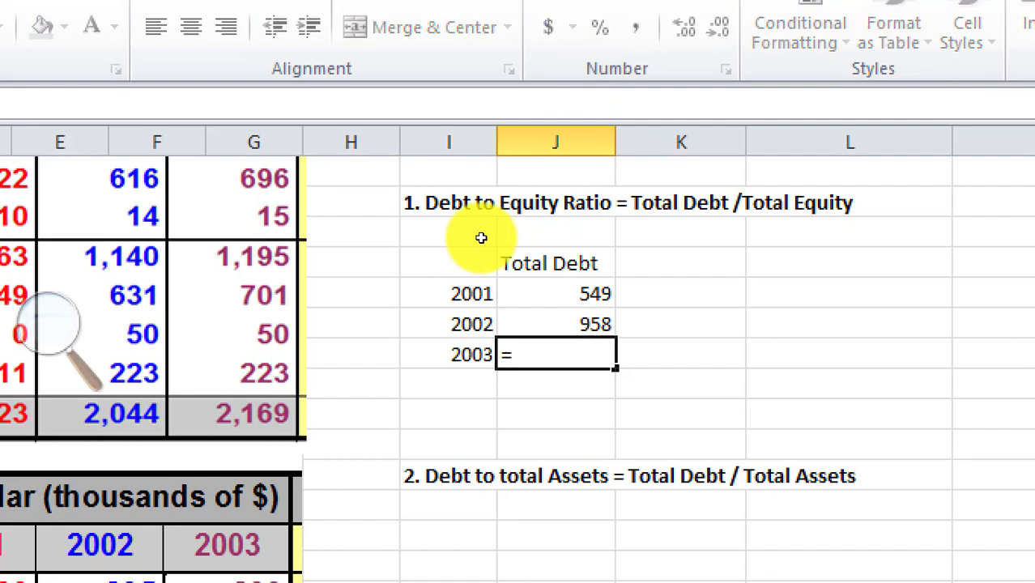
text(500)
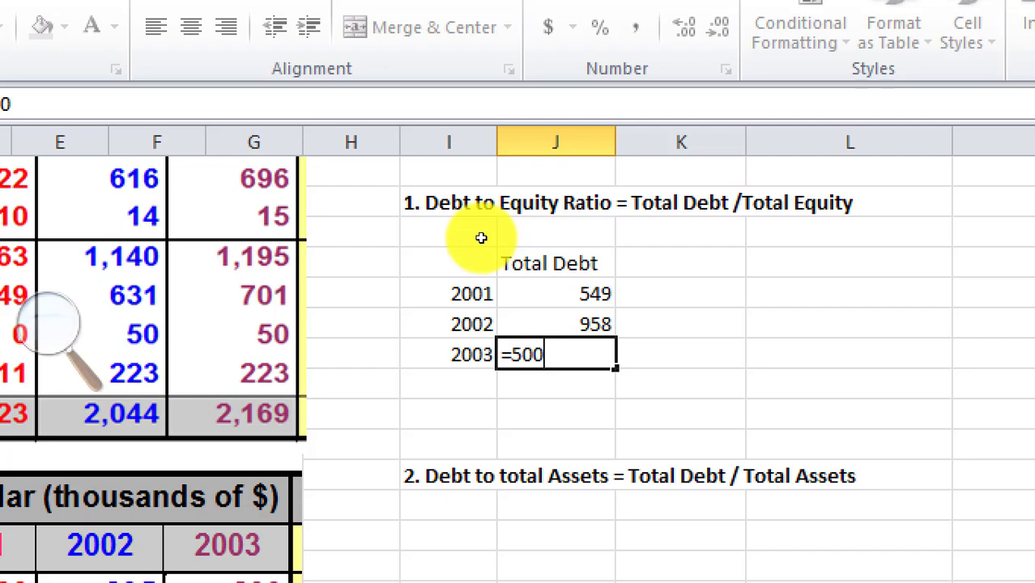
text(+53)
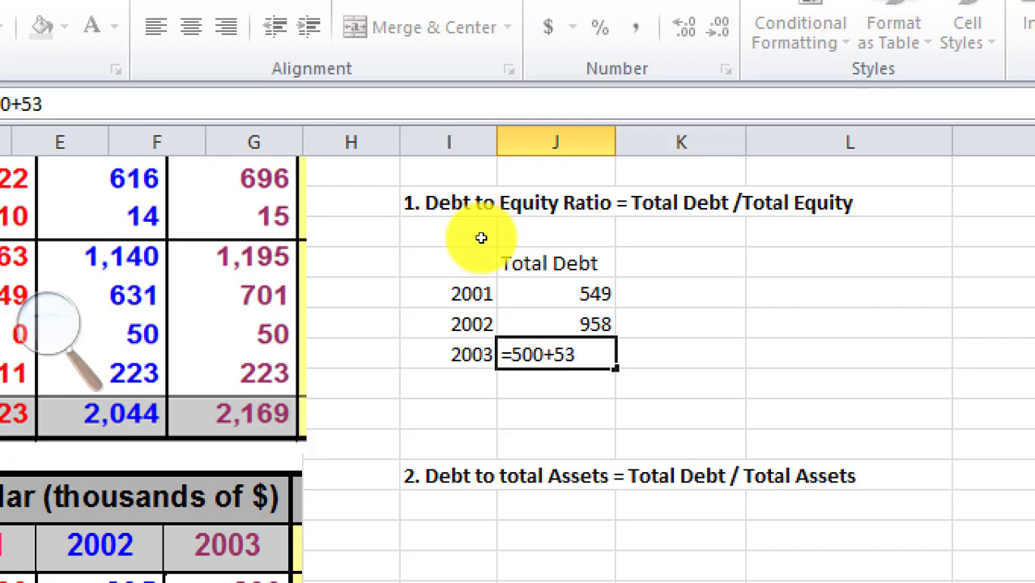
text(0)
key(Return)
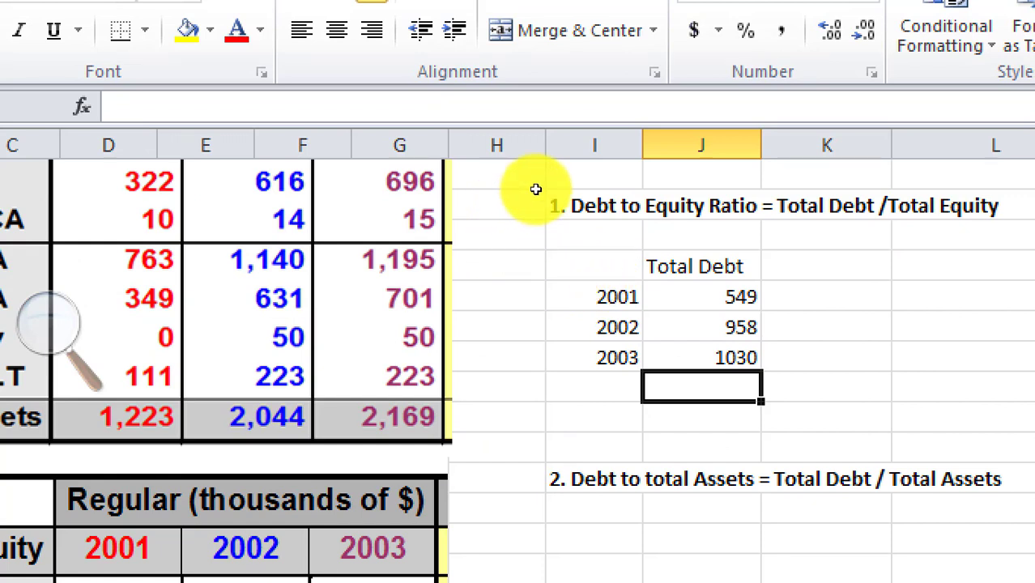
Enter the column heading "Total Equity" in cell K12, beside the Total Debt heading.
key(Up)
key(Up)
key(Up)
key(Up)
key(Right)
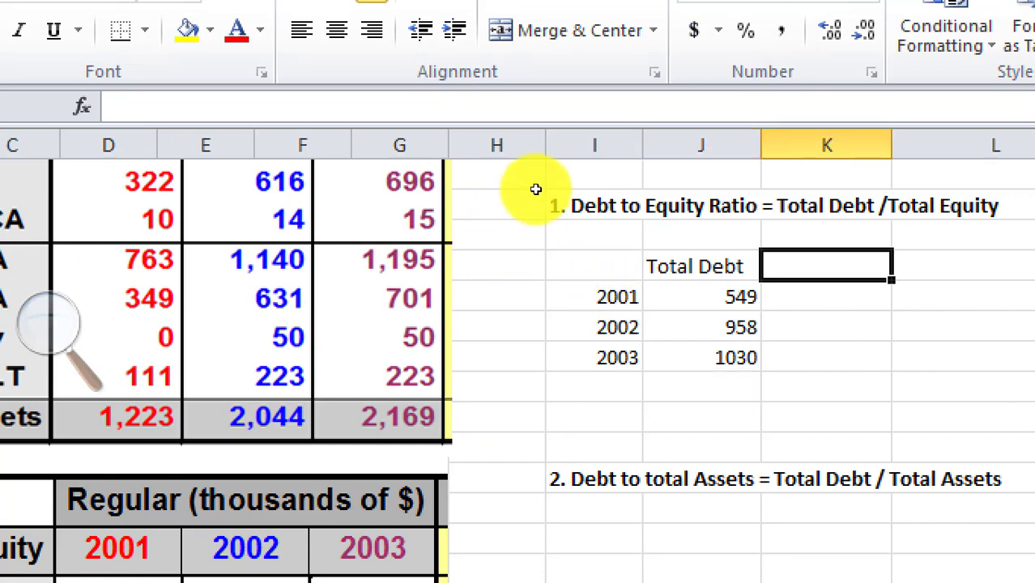
text(Total E)
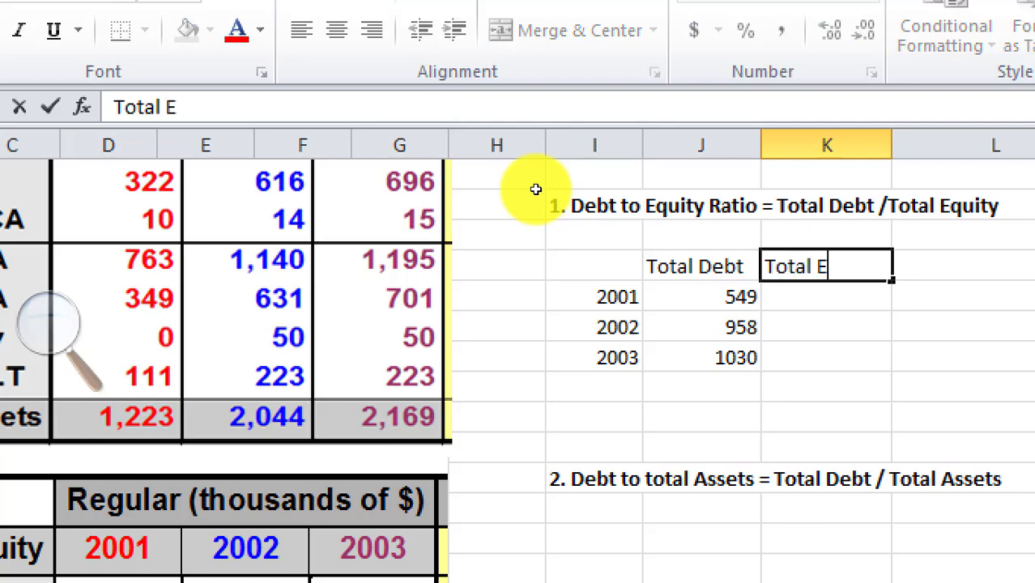
text(quity)
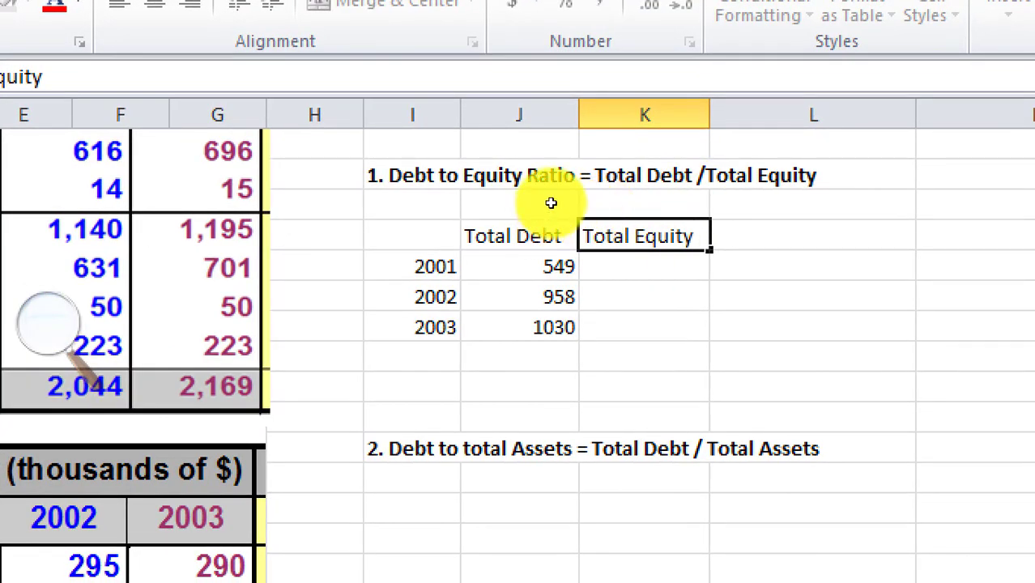
key(Return)
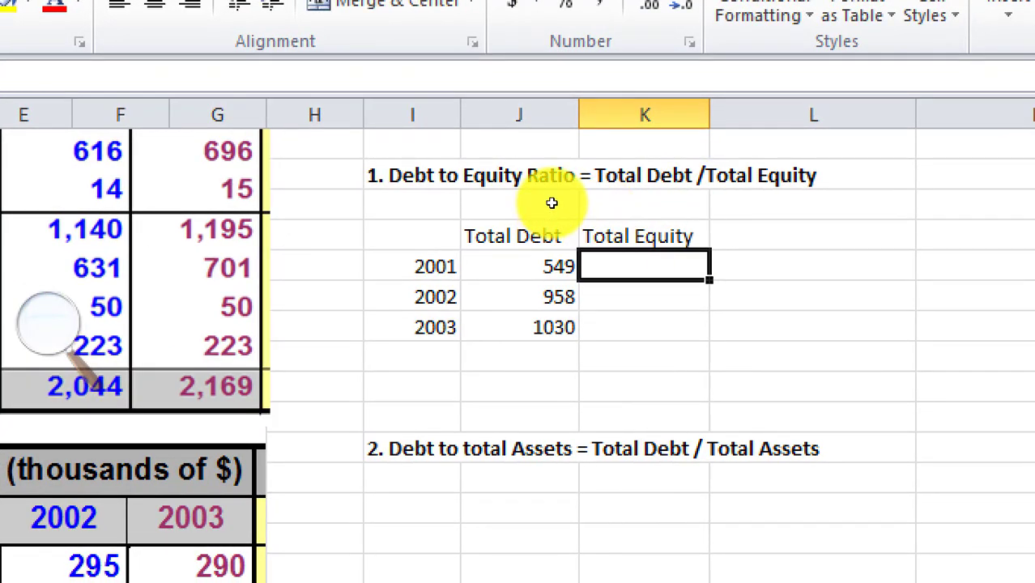
Enter the Total Equity values 674, 1086 and 1139 for 2001 to 2003 in cells K13 to K15.
text(674)
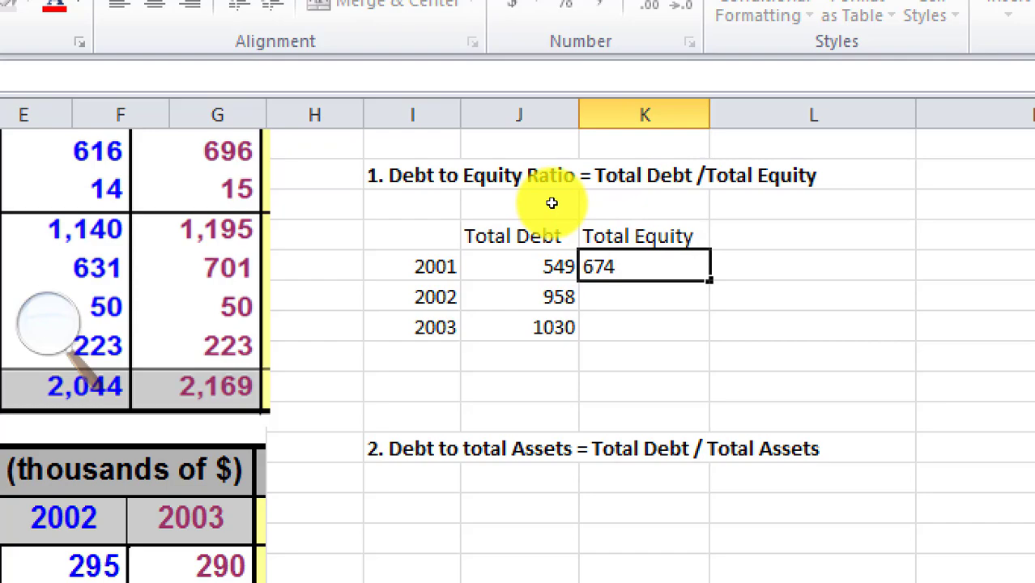
key(Return)
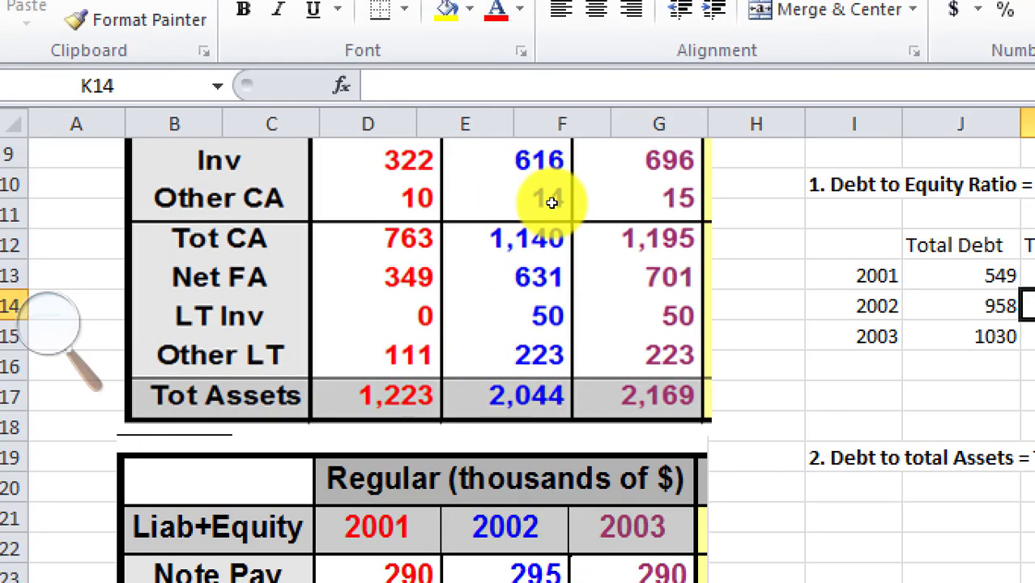
key(Right)
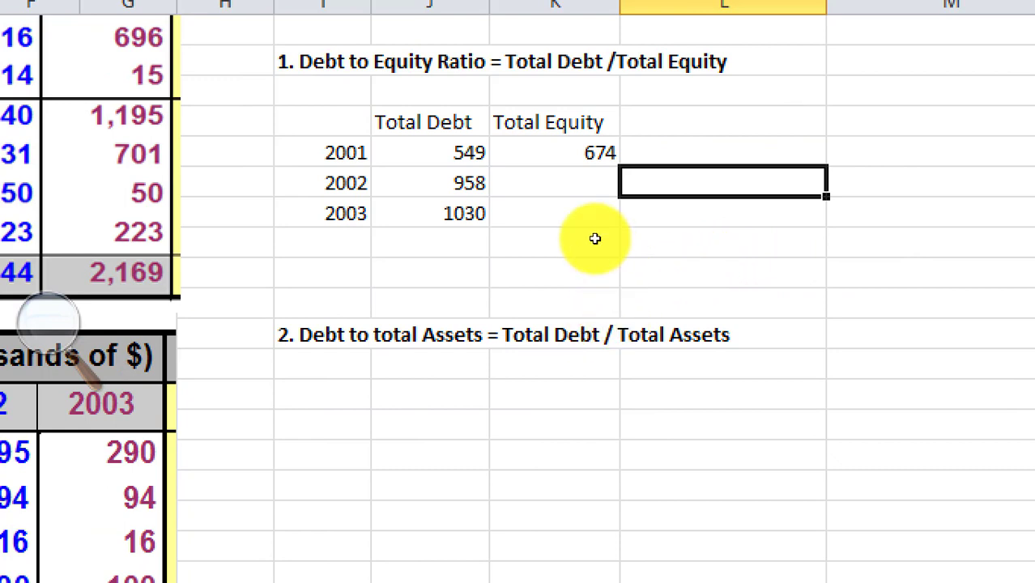
key(Left)
text(1)
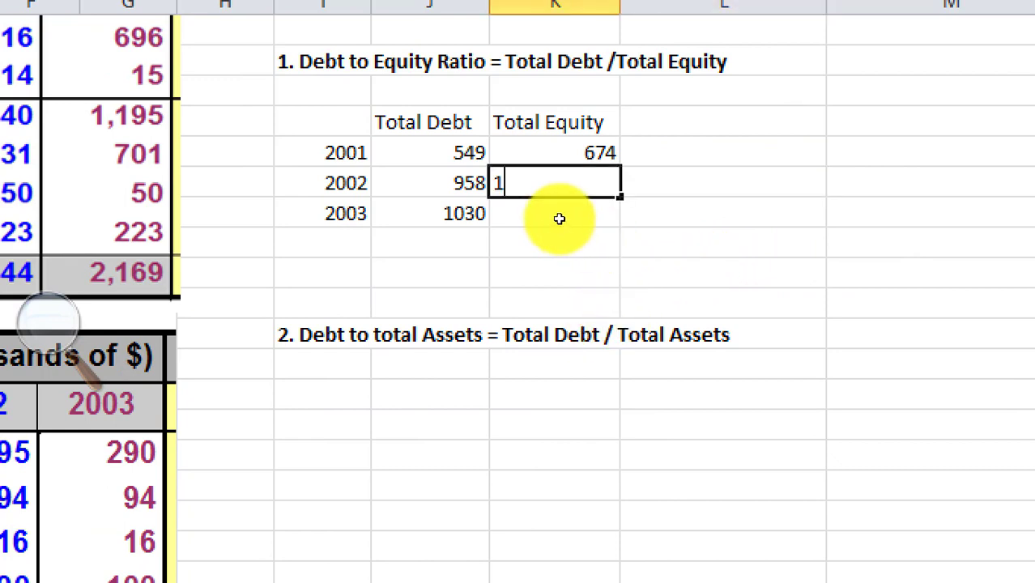
text(086)
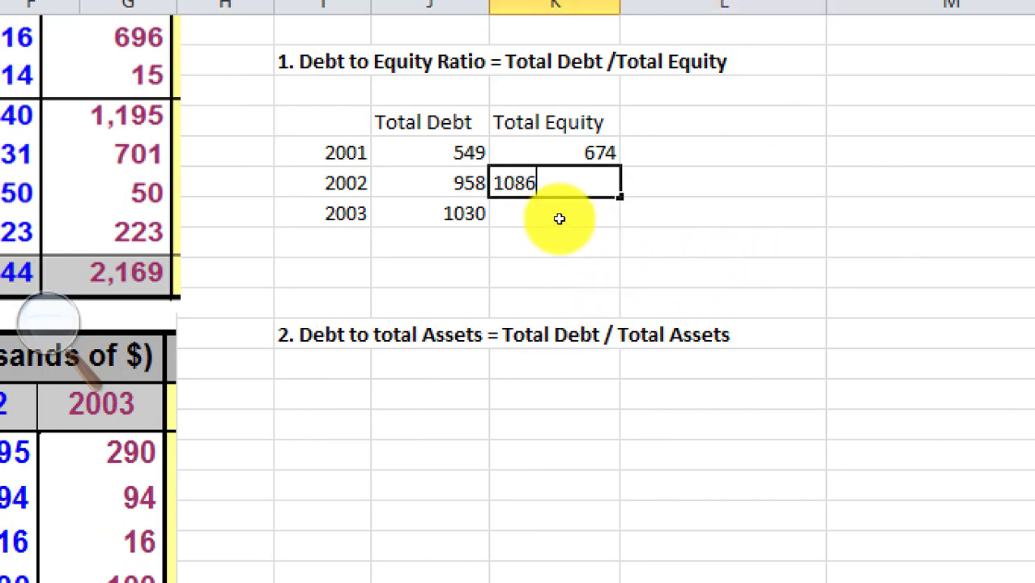
key(Return)
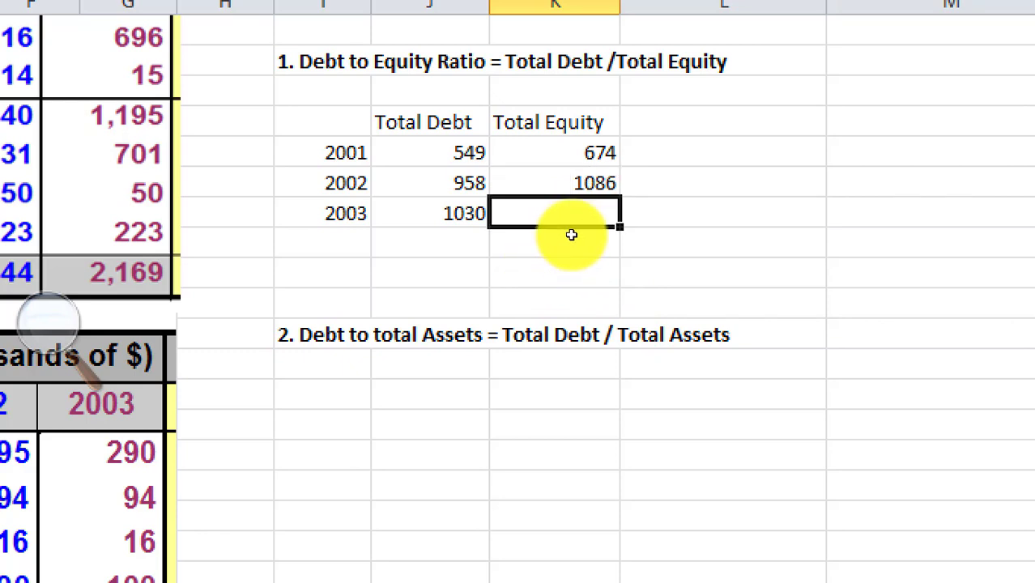
text(11)
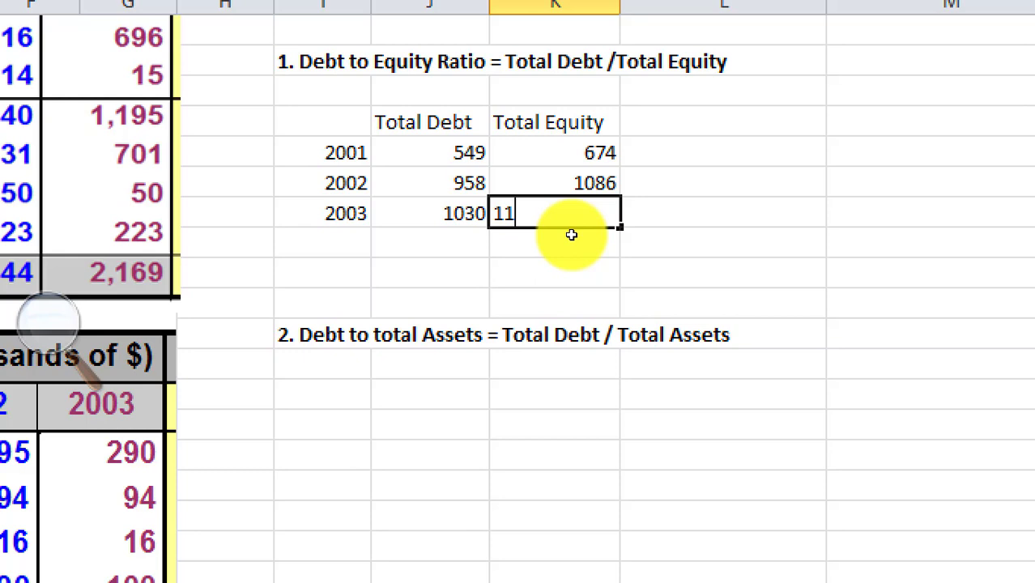
text(39)
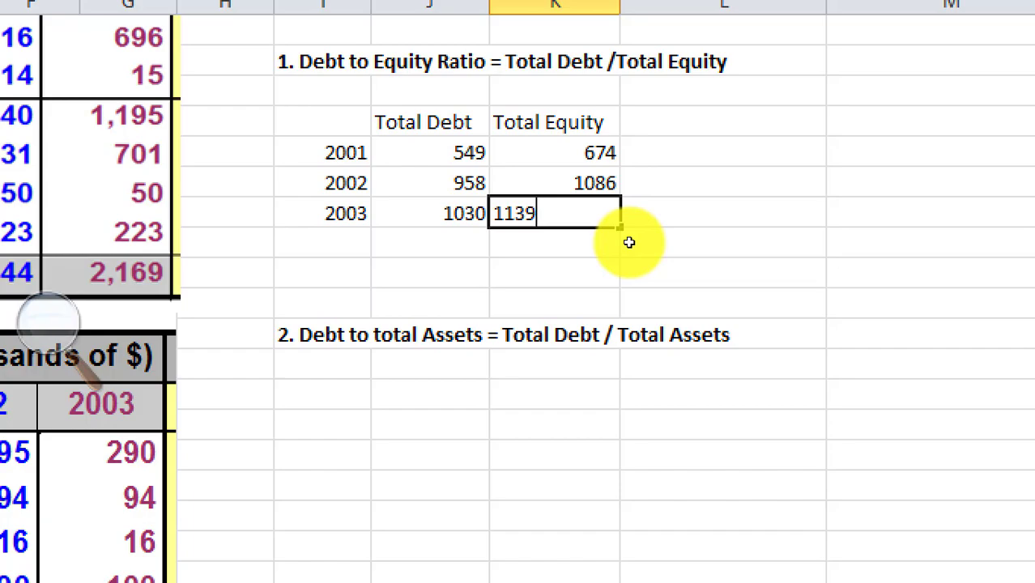
key(Return)
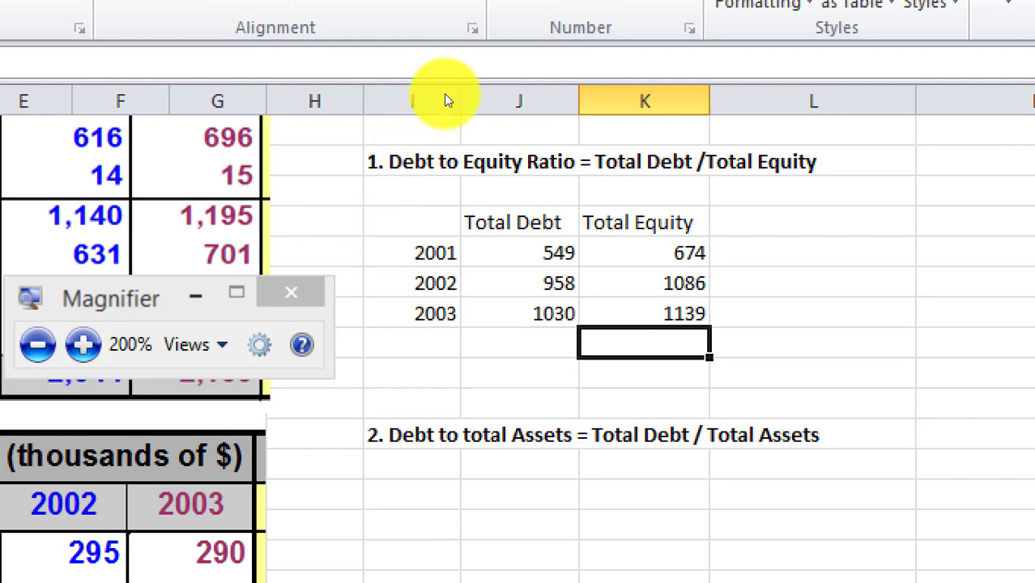
Apply the dollar accounting number format to the Total Debt and Total Equity values in J13:K15.
key(super+plus)
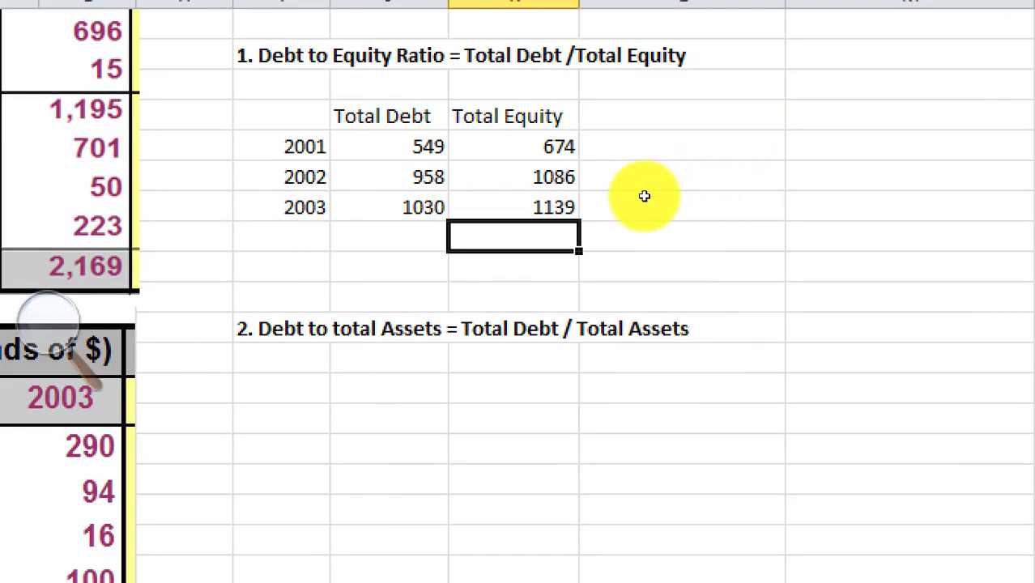
click(632, 195)
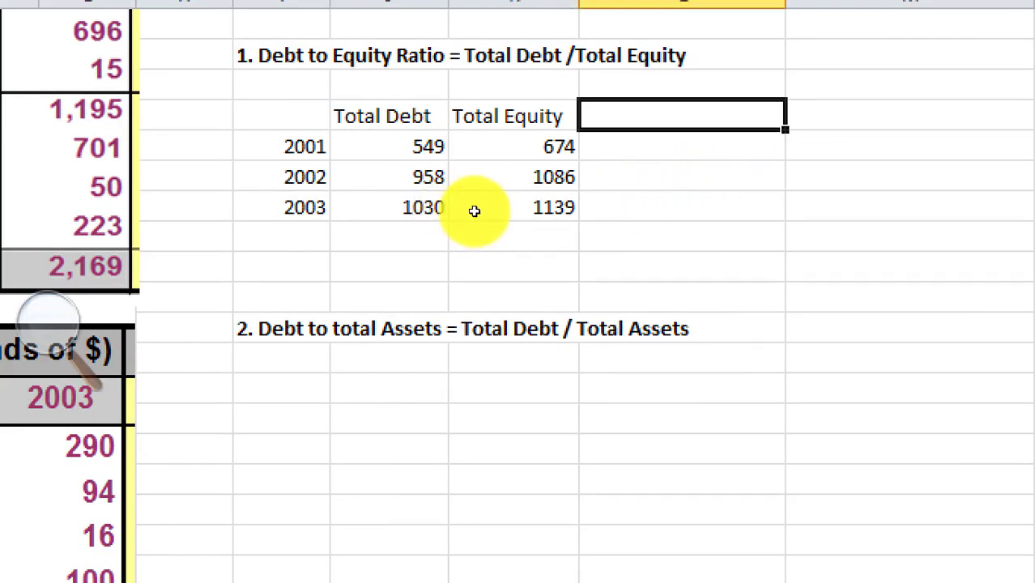
key(Left)
key(Left)
key(Down)
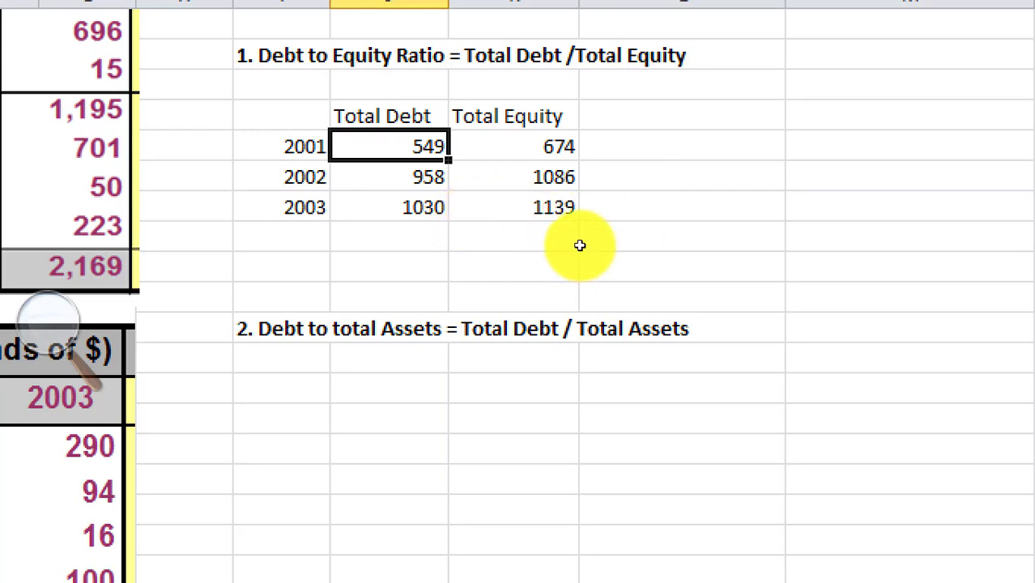
key(shift+Right)
key(shift+Down)
key(shift+Down)
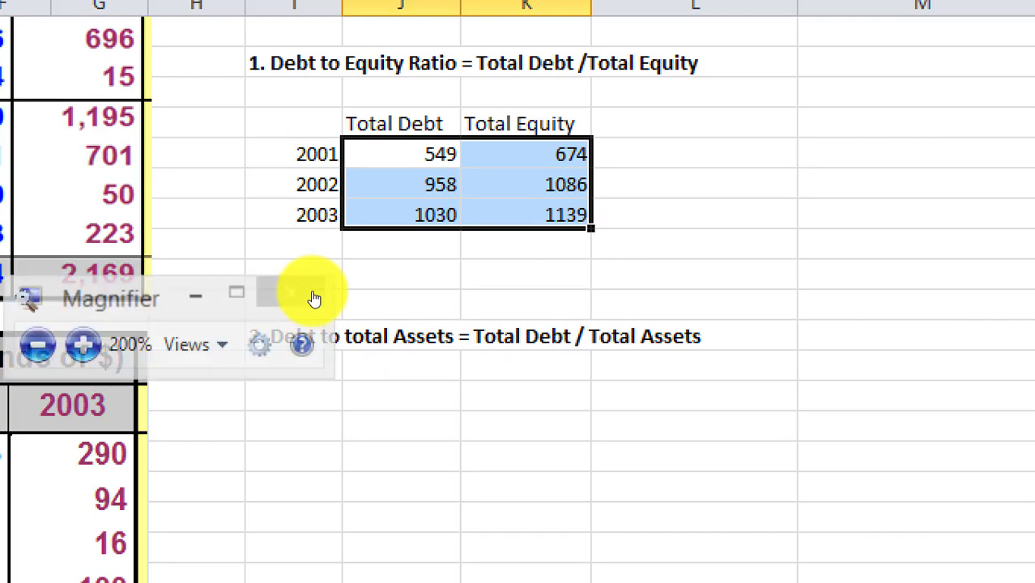
key(super+minus)
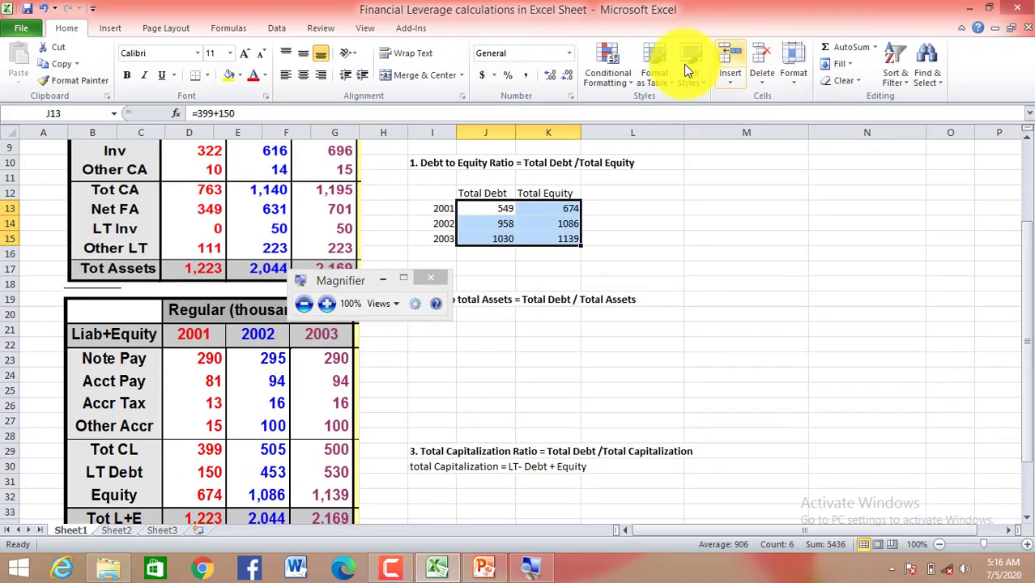
click(484, 75)
Enter the column heading "Debt to Equity Ratio" in cell L12.
click(613, 194)
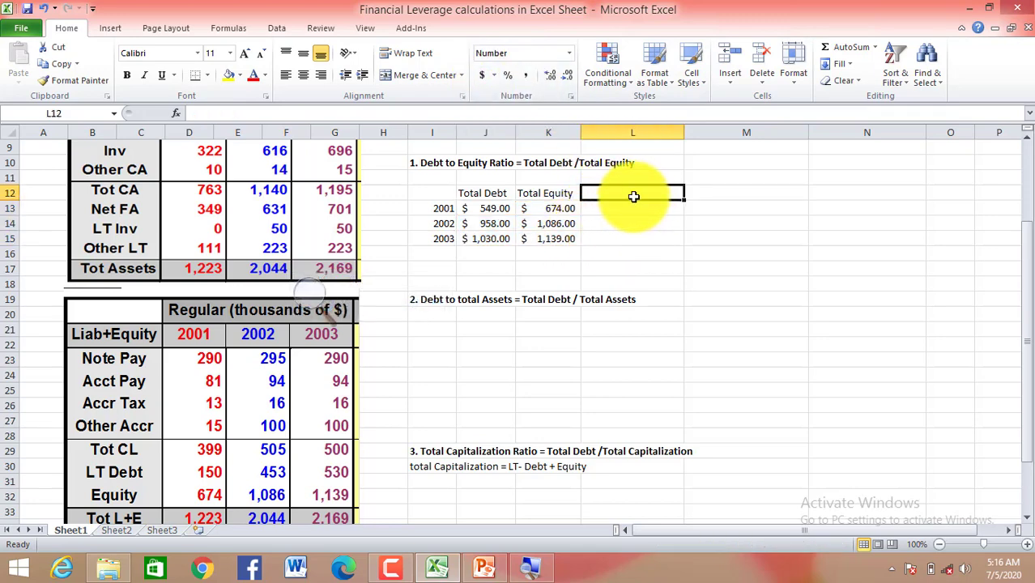
text(Debt to)
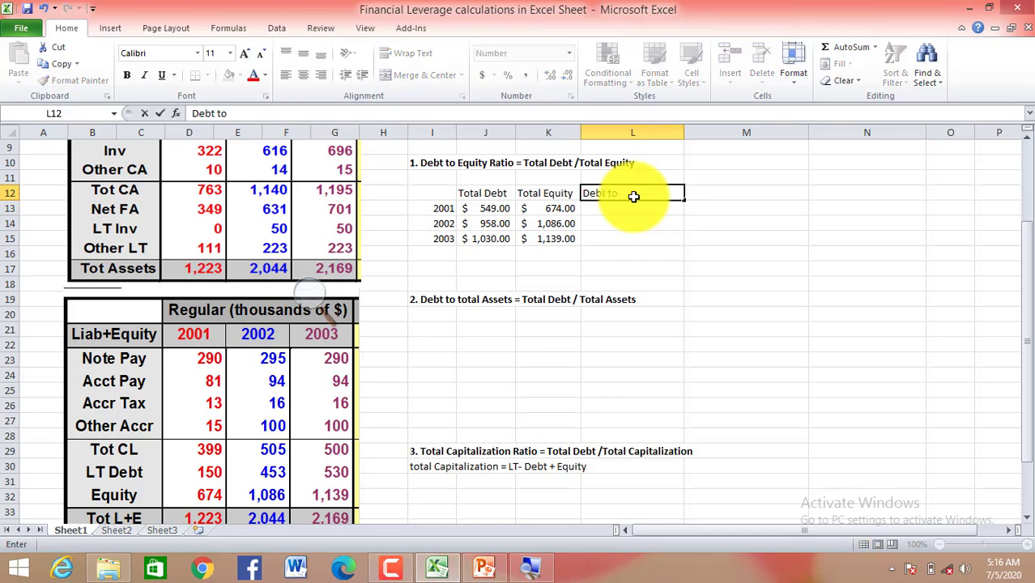
text( Equity Ratio)
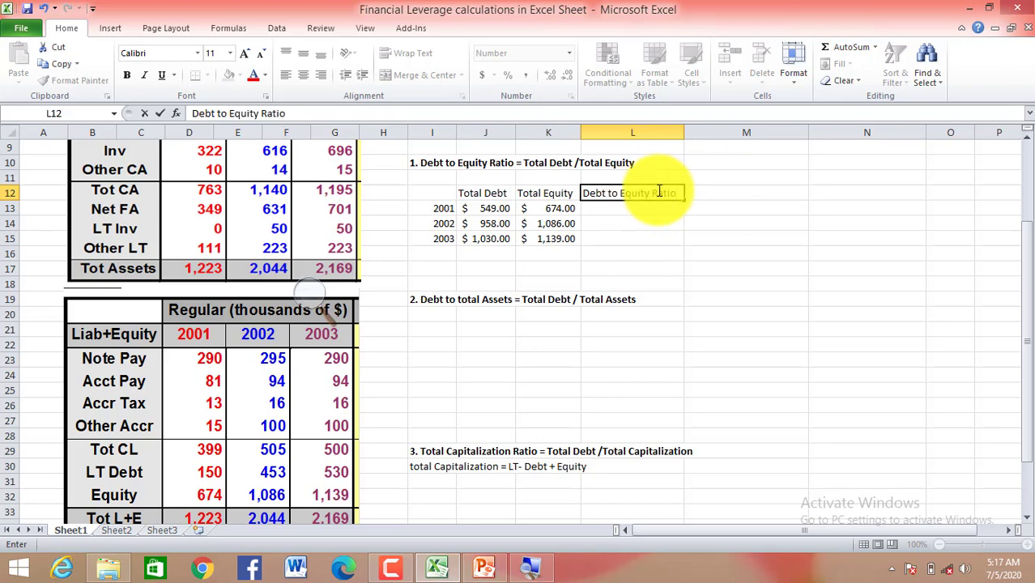
Calculate the 2001 Debt to Equity Ratio in cell L13 with the formula =J13/K13.
click(660, 209)
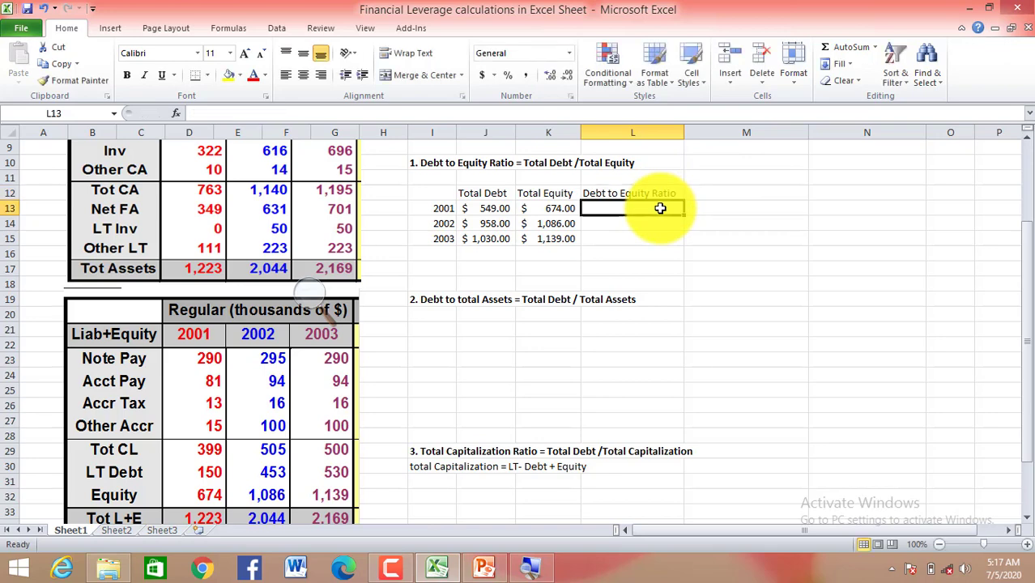
text(=)
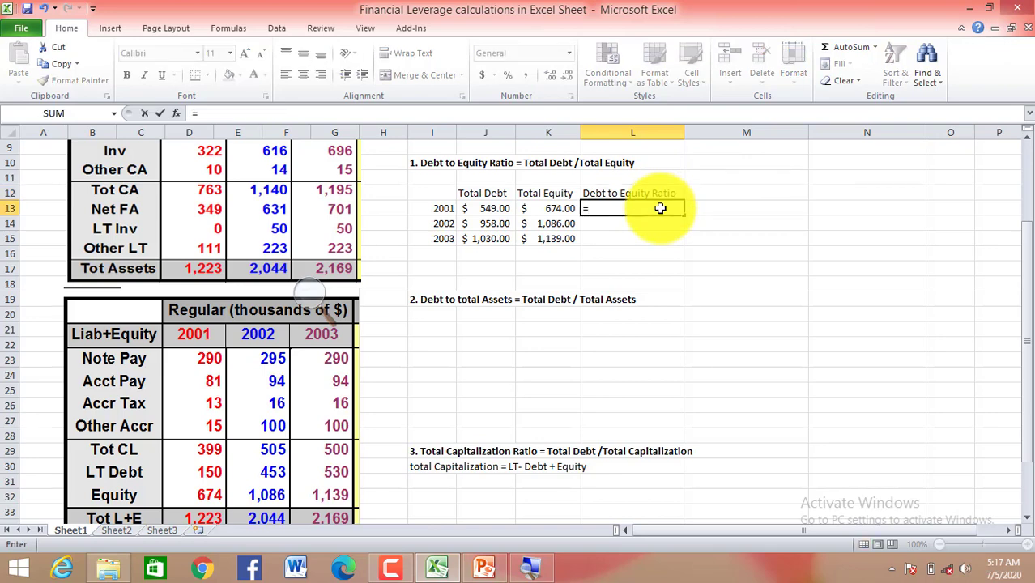
click(503, 205)
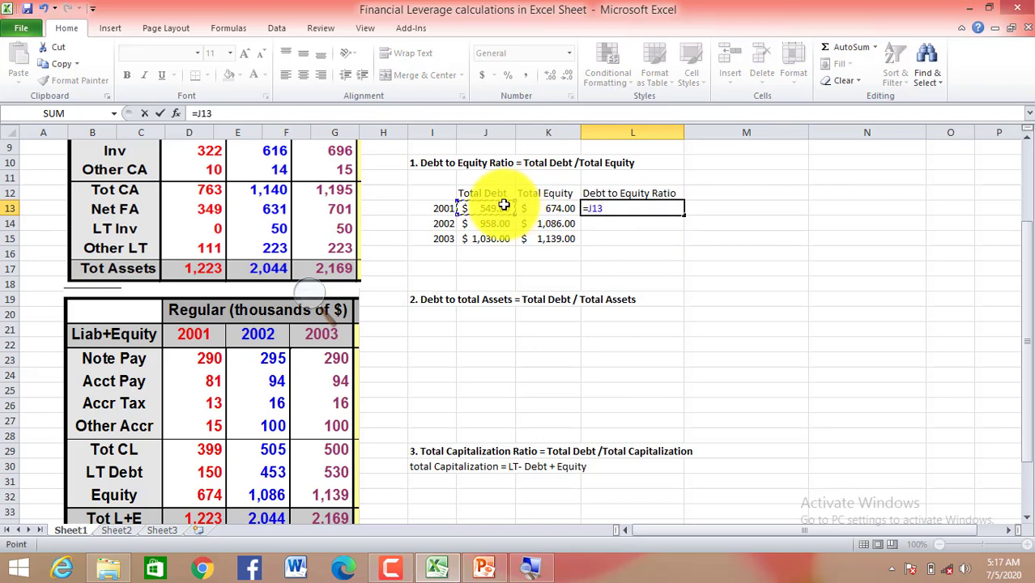
text(/)
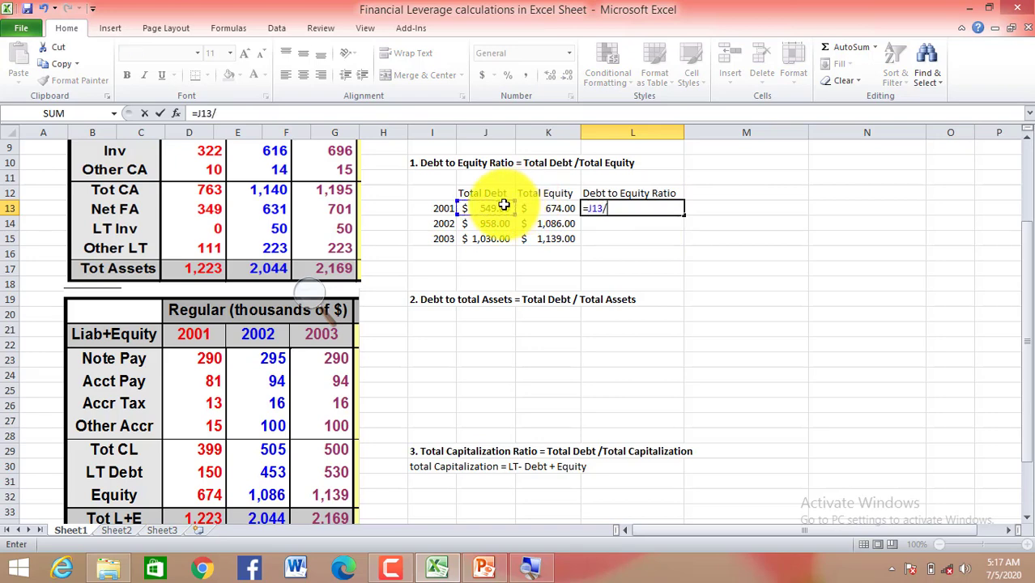
click(553, 210)
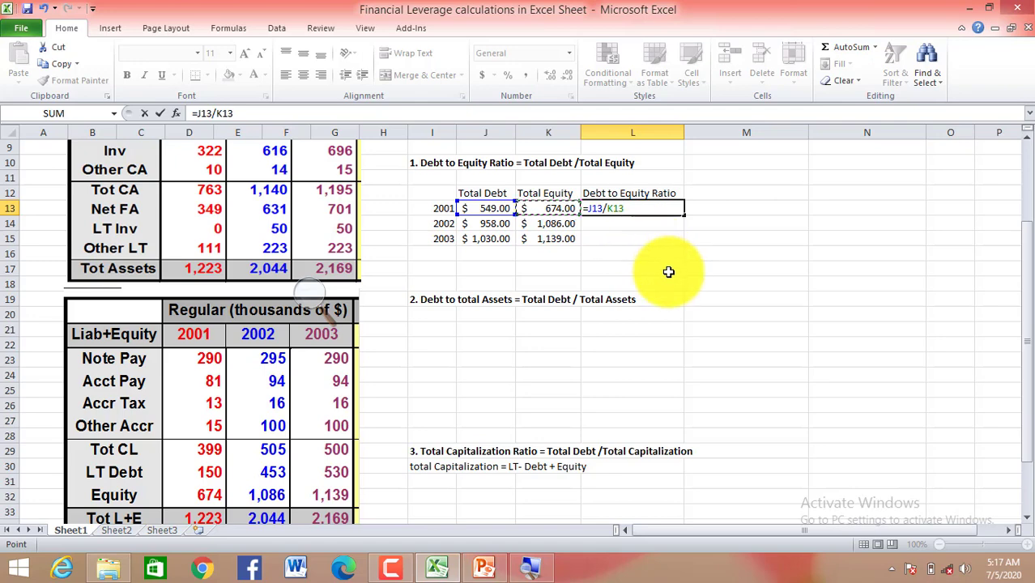
key(Return)
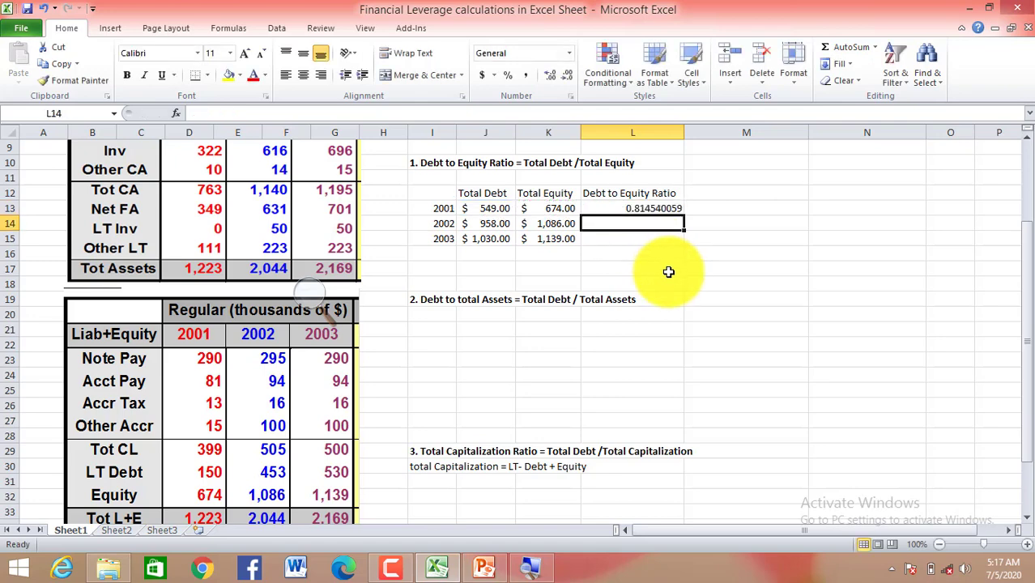
Reduce the displayed precision of the 2001 Debt to Equity Ratio in L13 to four decimal places.
click(653, 209)
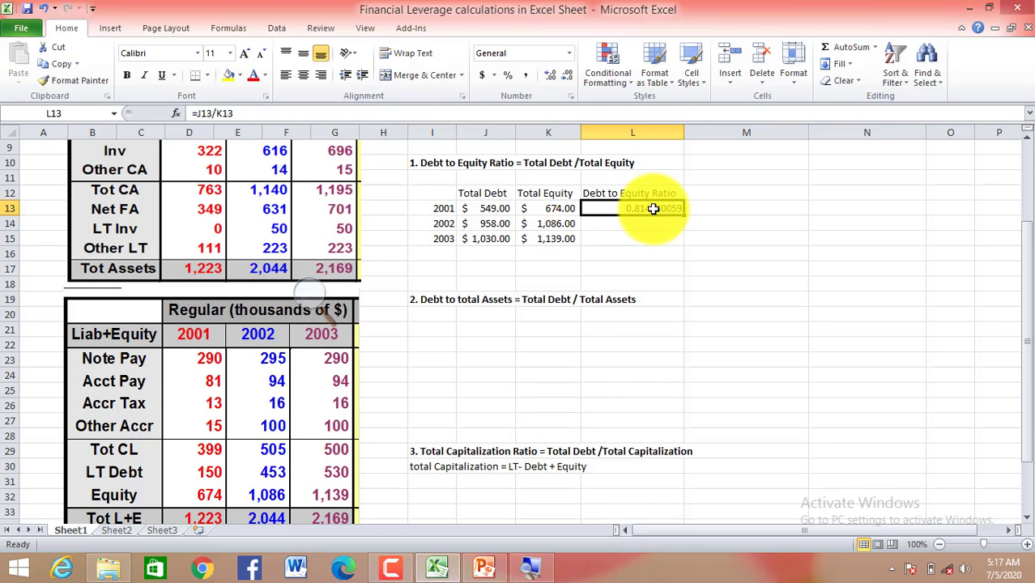
click(566, 79)
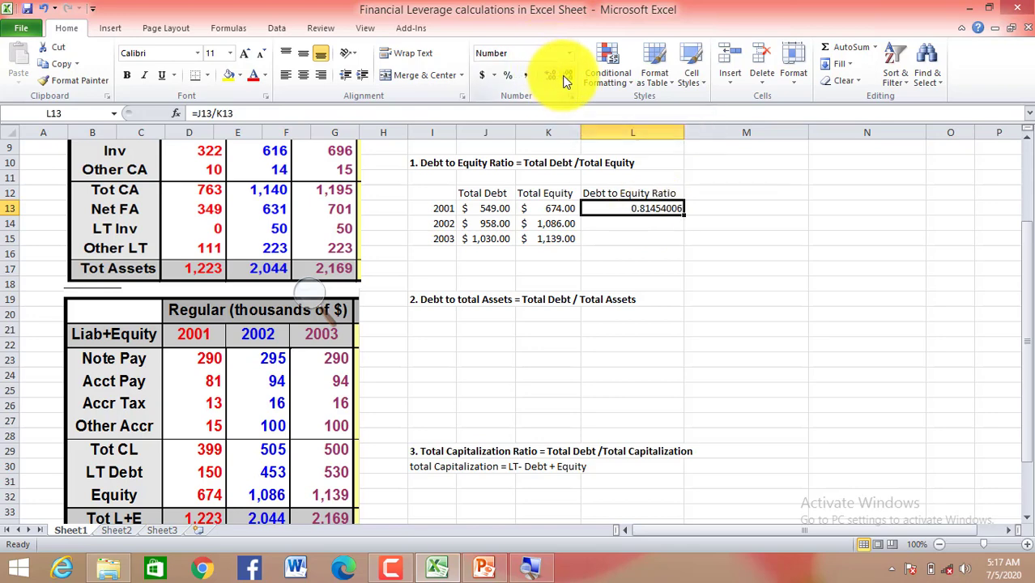
click(566, 79)
click(565, 79)
click(565, 79)
click(566, 79)
click(565, 79)
click(566, 79)
click(556, 77)
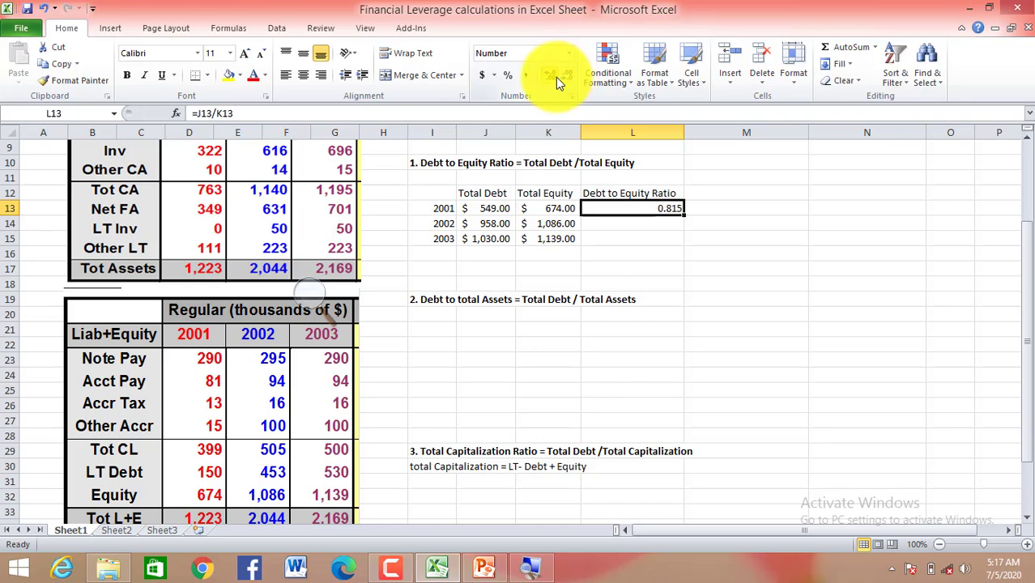
click(555, 76)
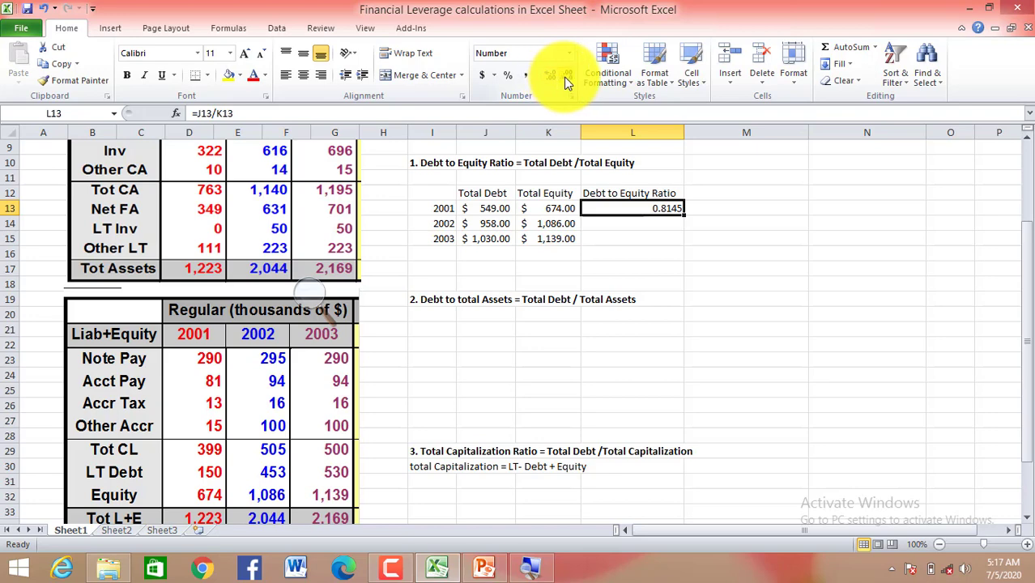
Reduce the 2001 Debt to Equity Ratio in L13 to two decimal places and fill its formula down through L15.
click(567, 79)
click(565, 80)
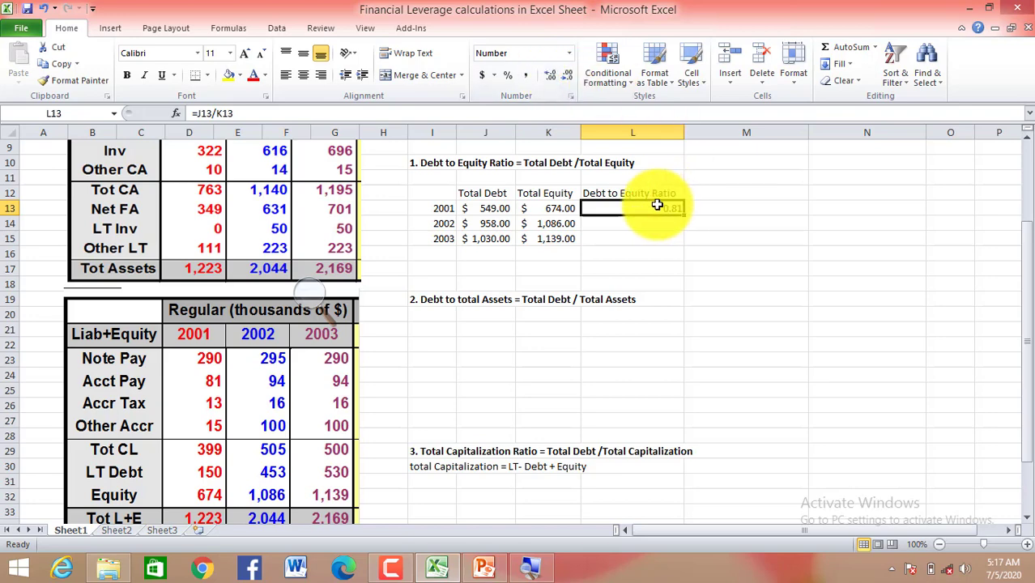
drag(685, 213, 684, 241)
click(734, 257)
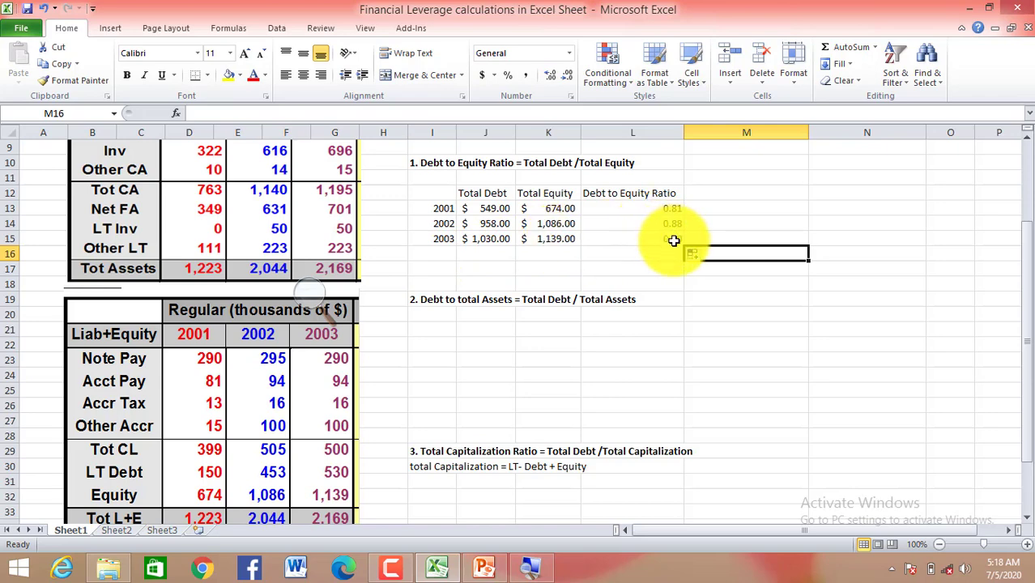
Apply the percent format to the Debt to Equity Ratio values in L13:L15.
click(508, 77)
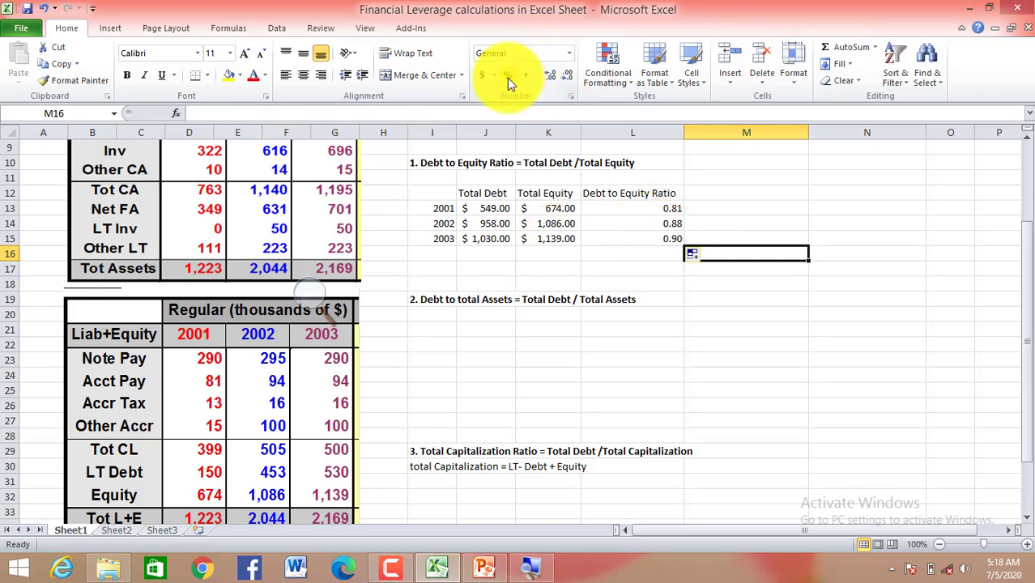
click(654, 209)
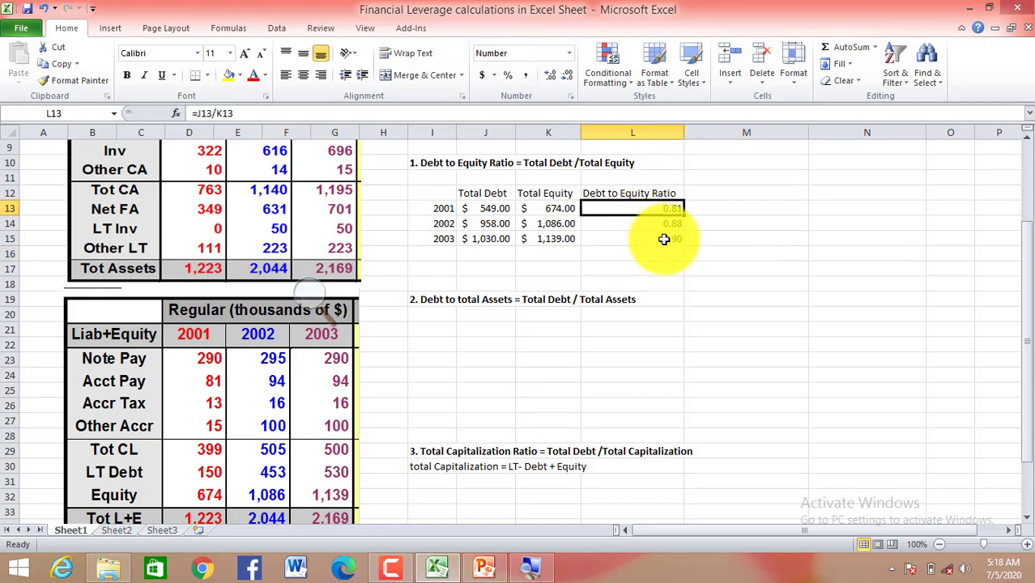
drag(654, 209, 654, 238)
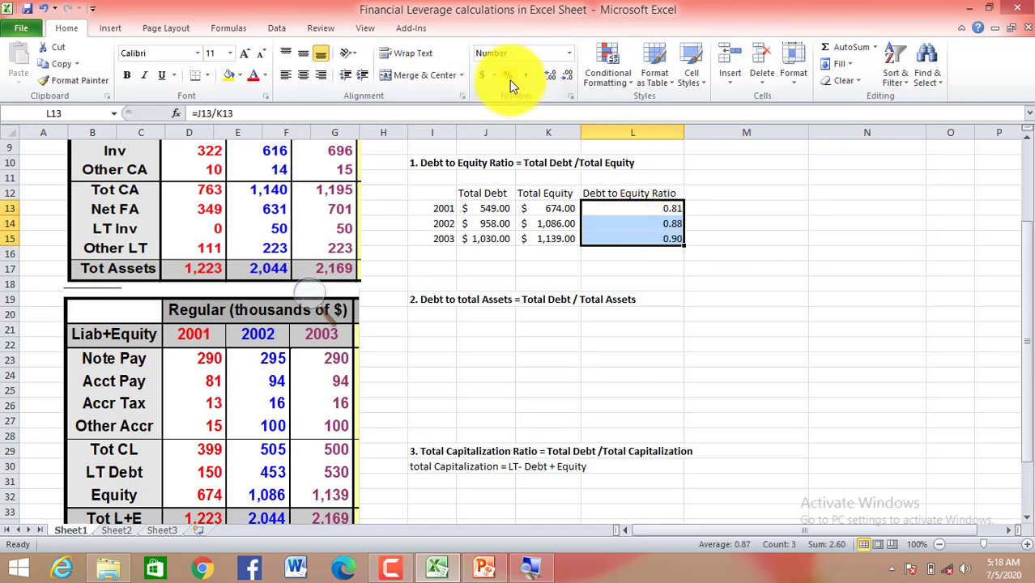
click(510, 79)
click(665, 252)
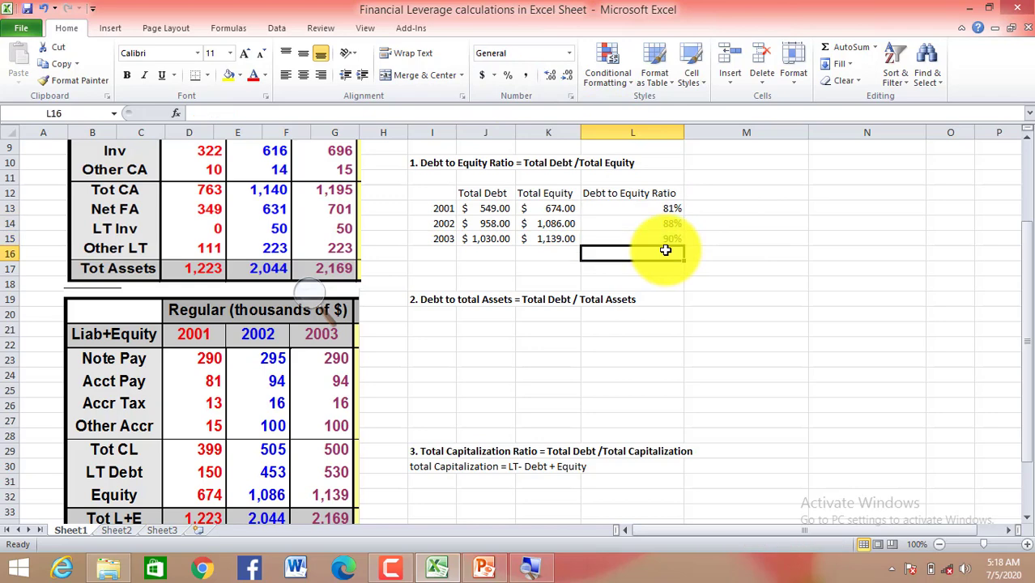
Highlight the Debt to Equity Ratio heading and its values in L12:L15 with yellow fill.
click(641, 194)
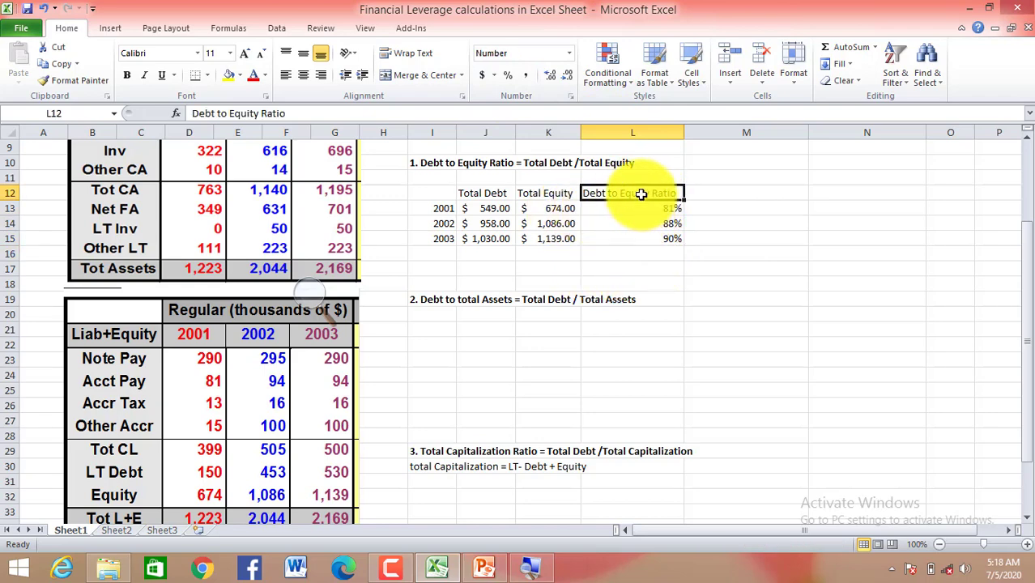
shift+click(664, 239)
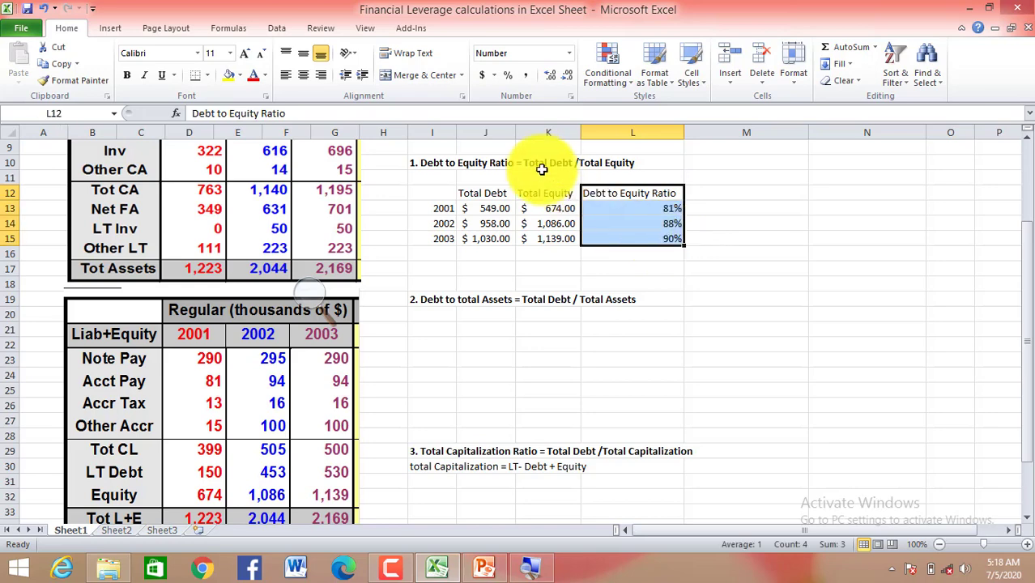
click(229, 81)
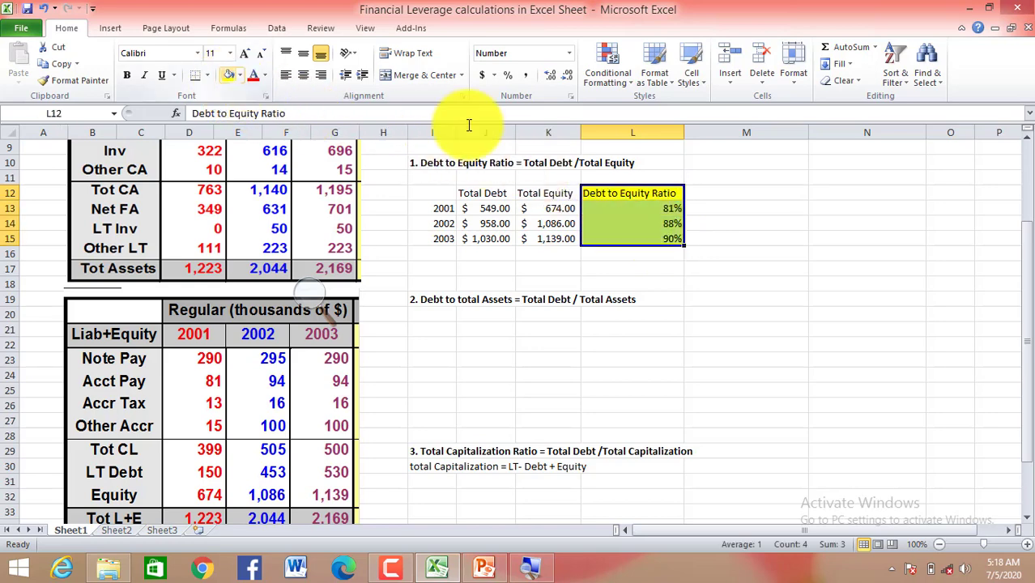
click(601, 268)
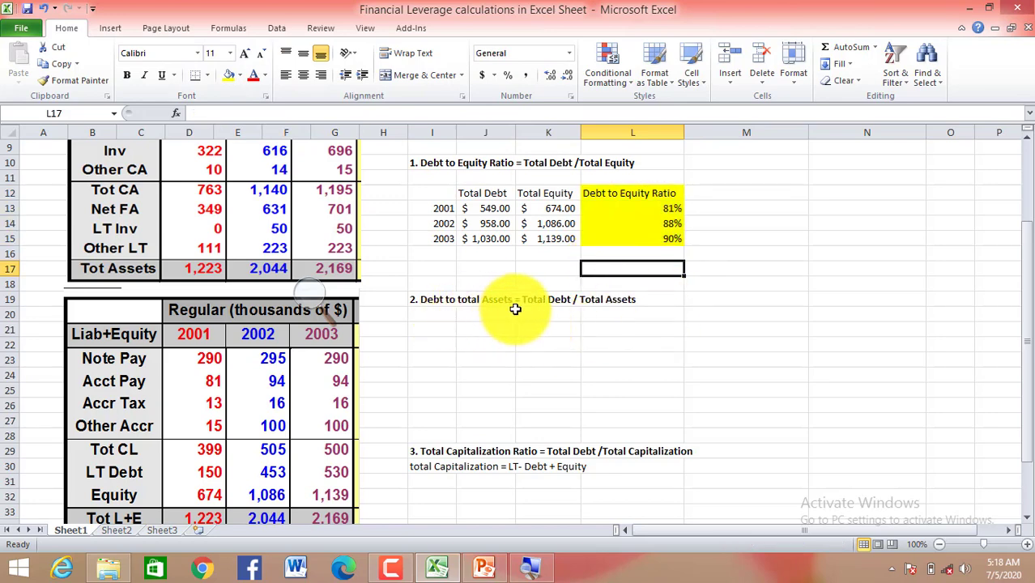
Copy the year labels and Total Debt column in I12:J15 to the Debt to total Assets section, starting at cell I21.
click(485, 328)
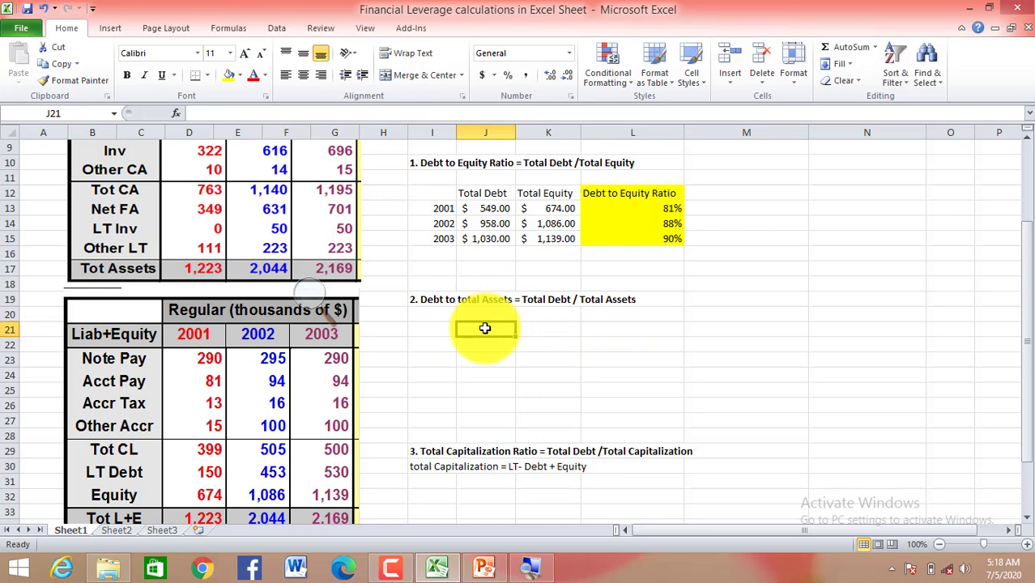
click(450, 193)
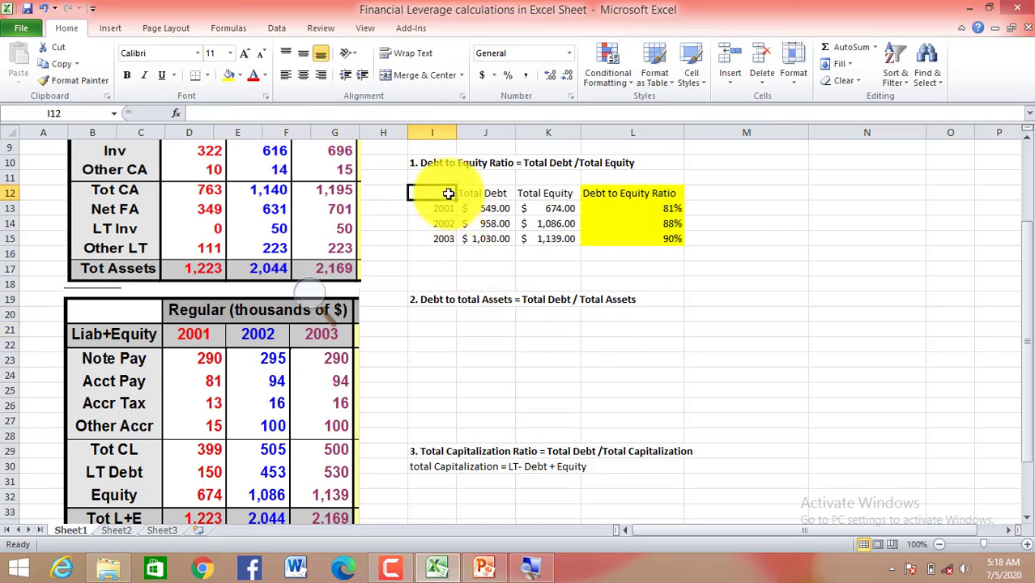
shift+click(501, 238)
key(ctrl+c)
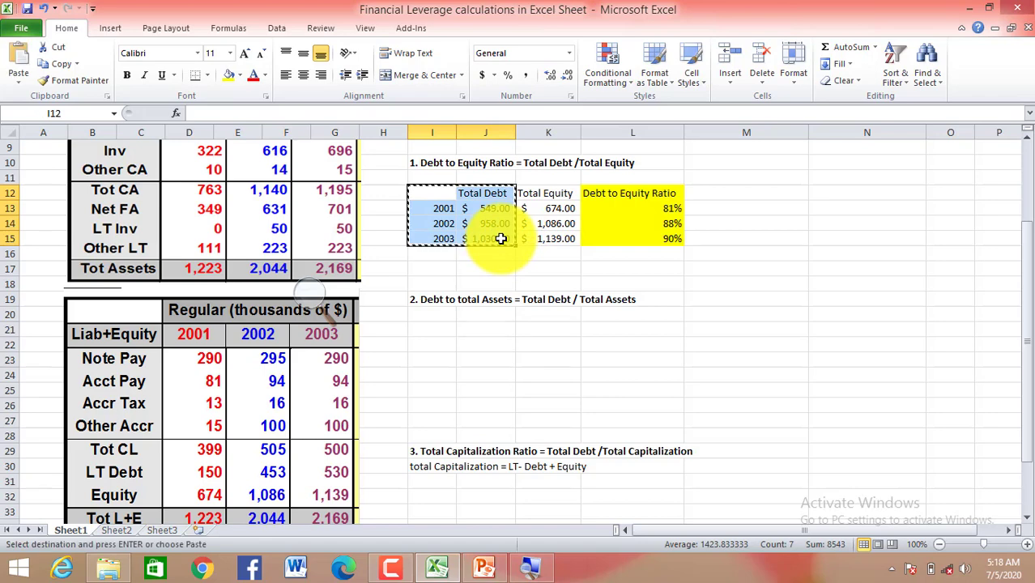
click(450, 328)
key(ctrl+v)
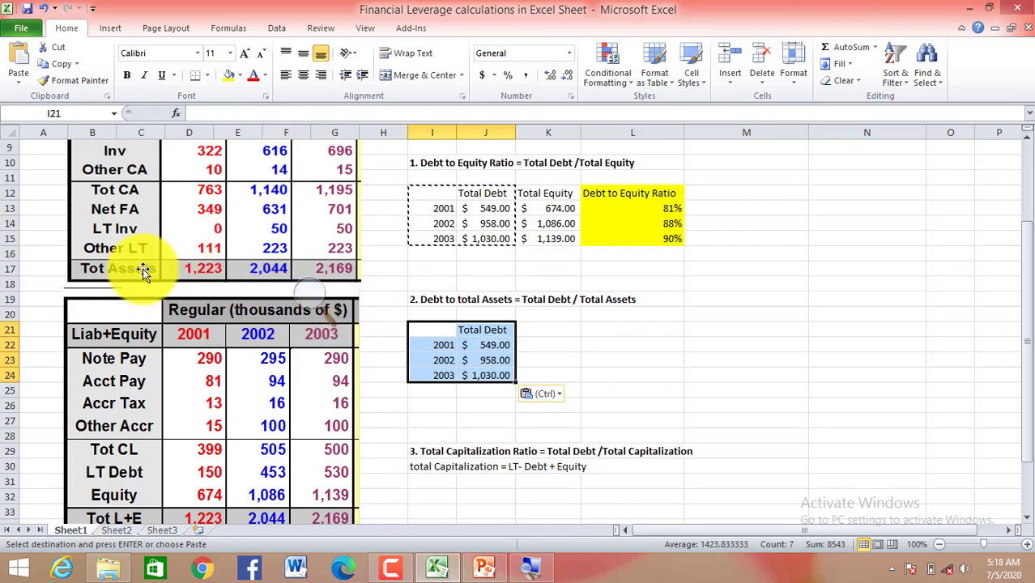
Enter the column heading "Total Asset" in cell K21 beside the copied Total Debt column.
click(208, 275)
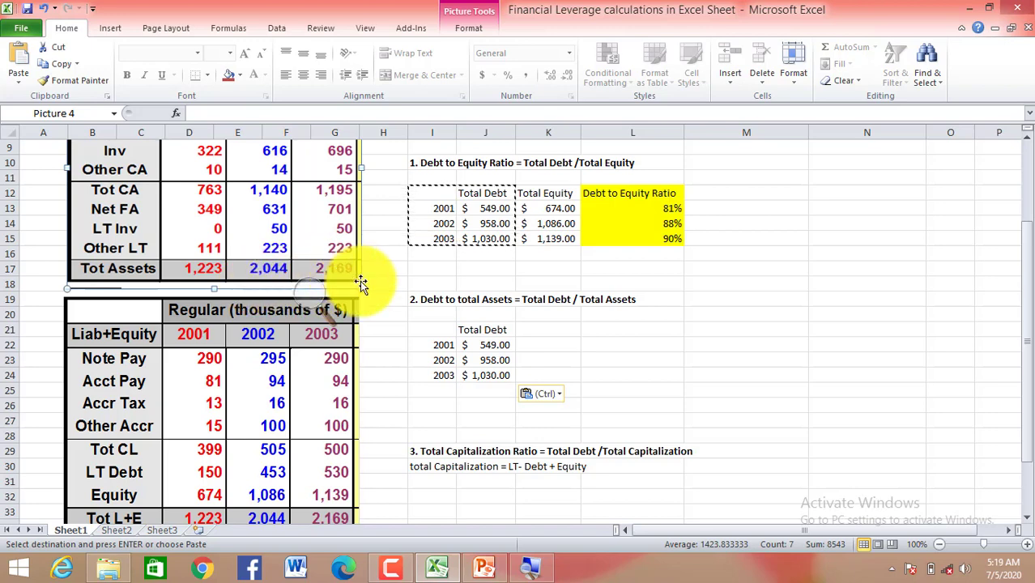
click(534, 333)
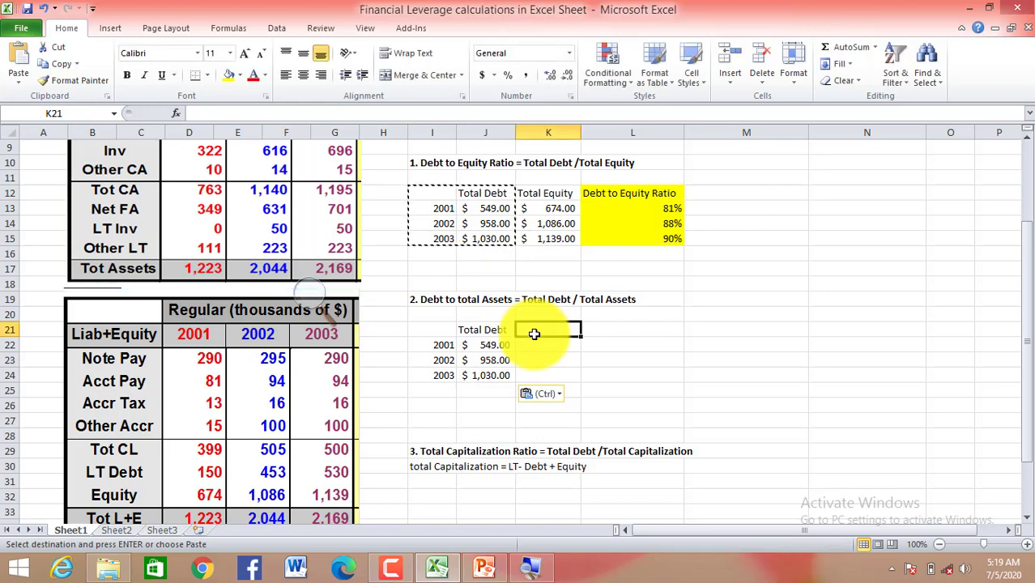
text(Total)
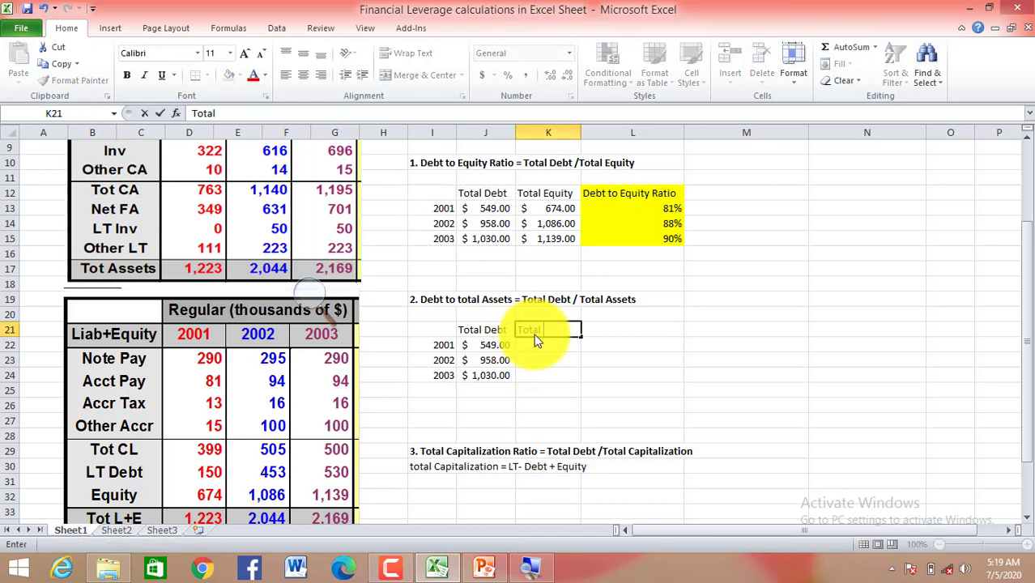
text( Asset)
key(Return)
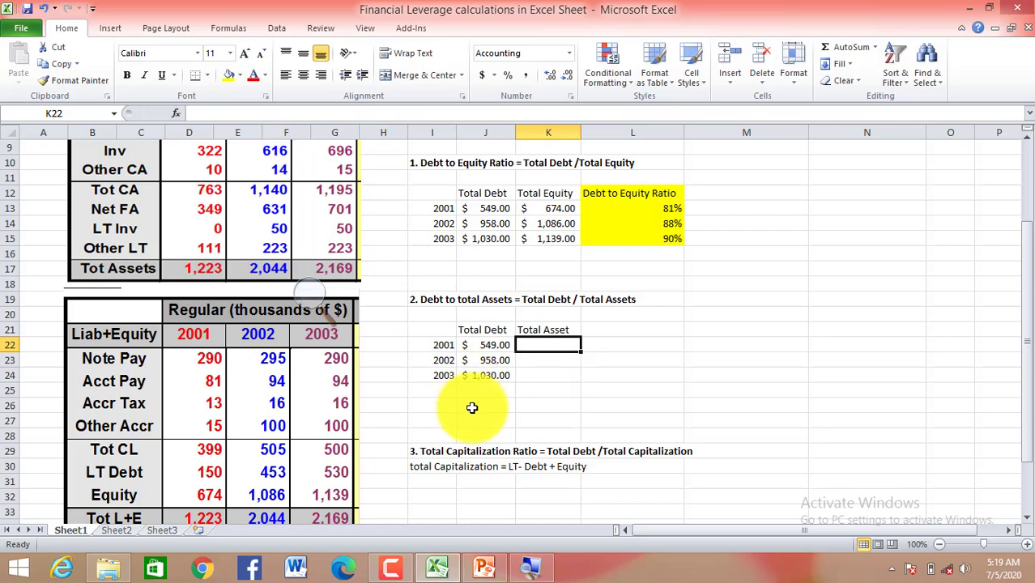
Enter the total assets for 2001 to 2003 in K22:K24 as 1223, 2044 and 2169.
text(1223)
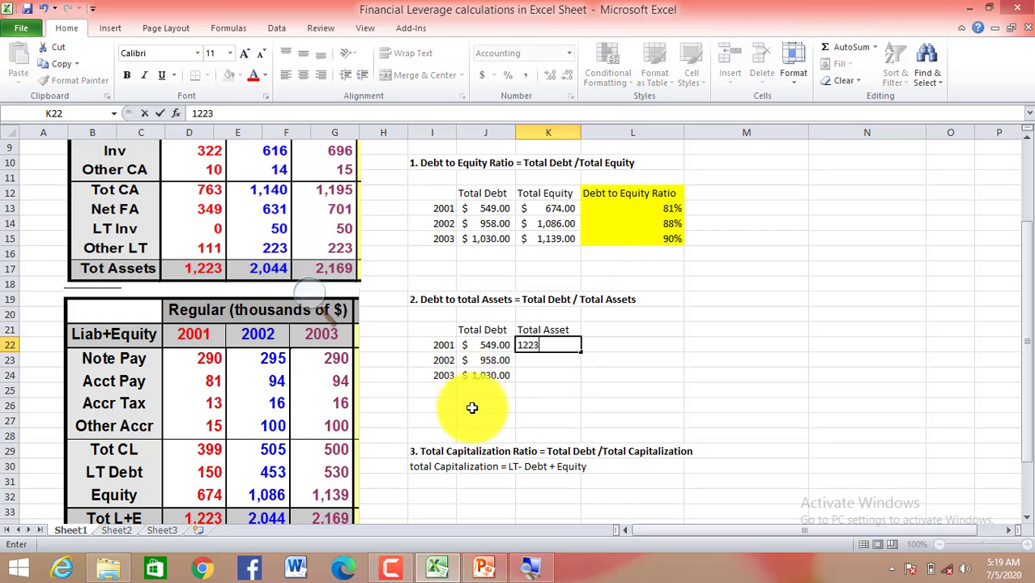
click(558, 361)
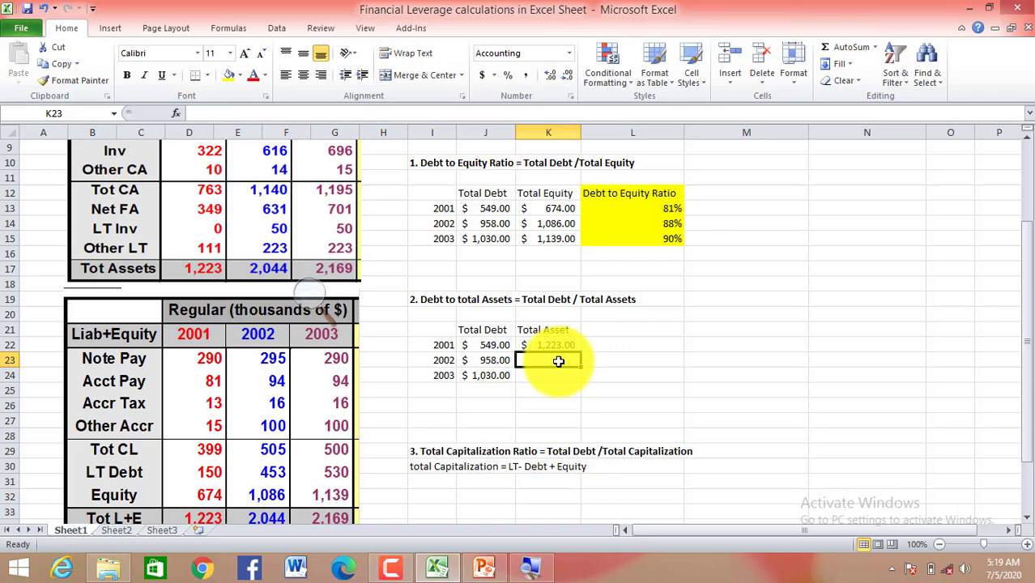
text(2044)
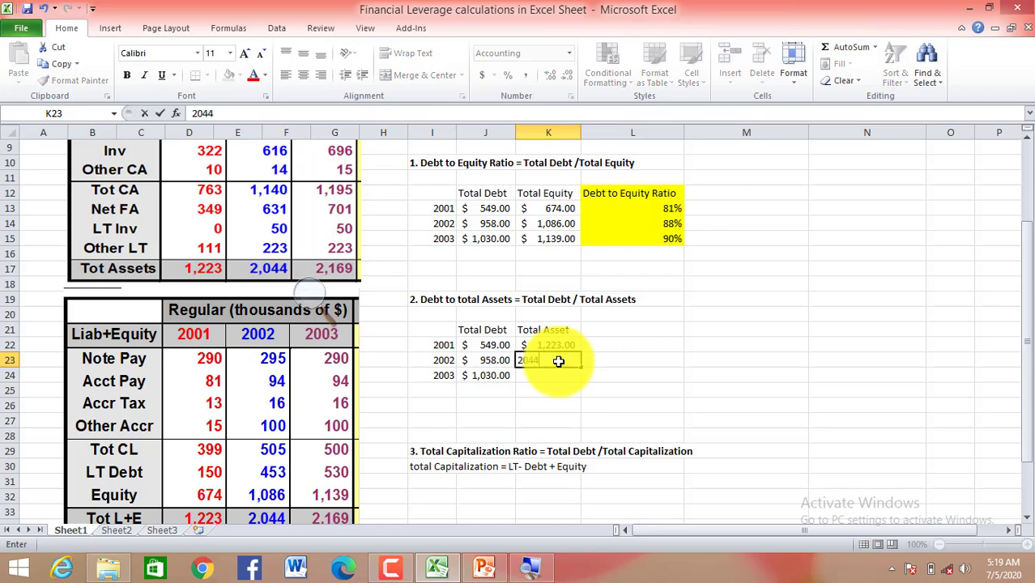
key(Return)
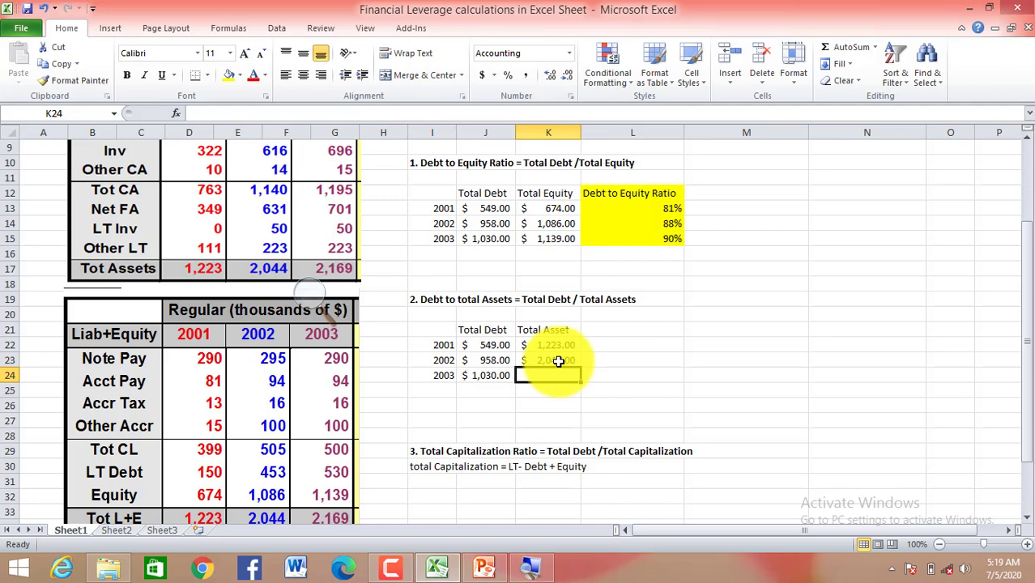
text(2169)
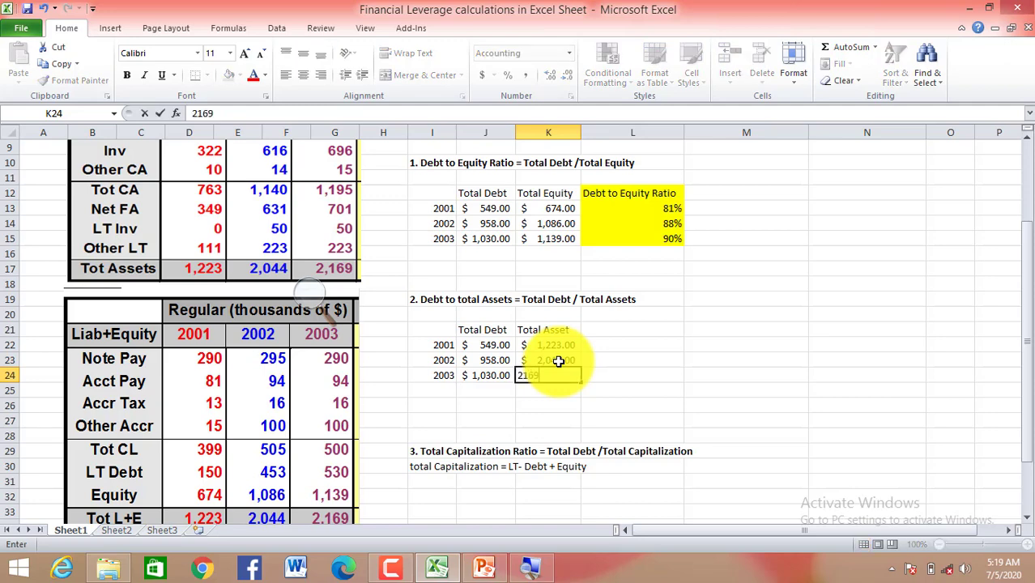
key(Return)
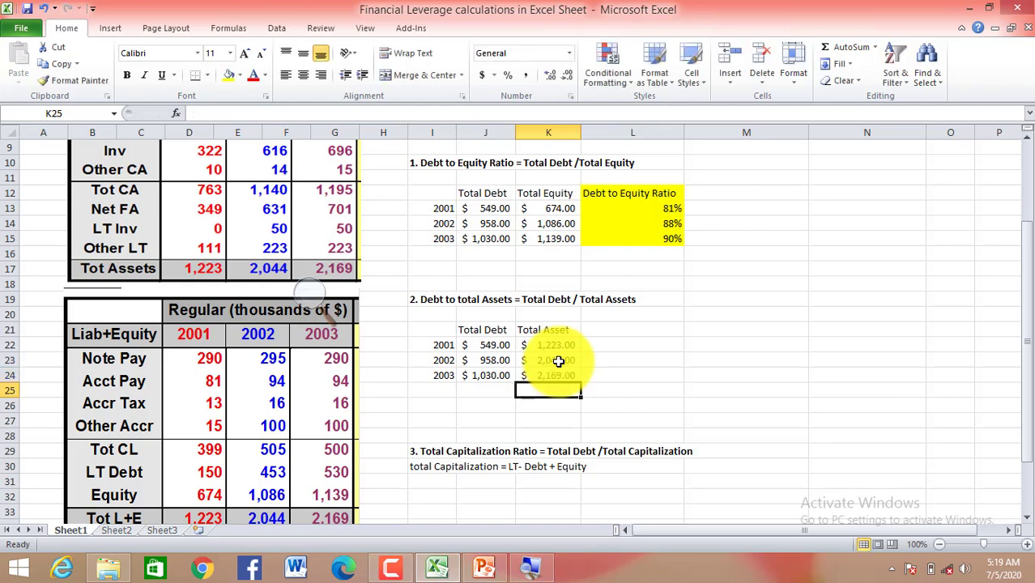
Enter the column heading "Debt to Total Assets Ratio" in cell L21 and widen column L to fit it.
click(641, 327)
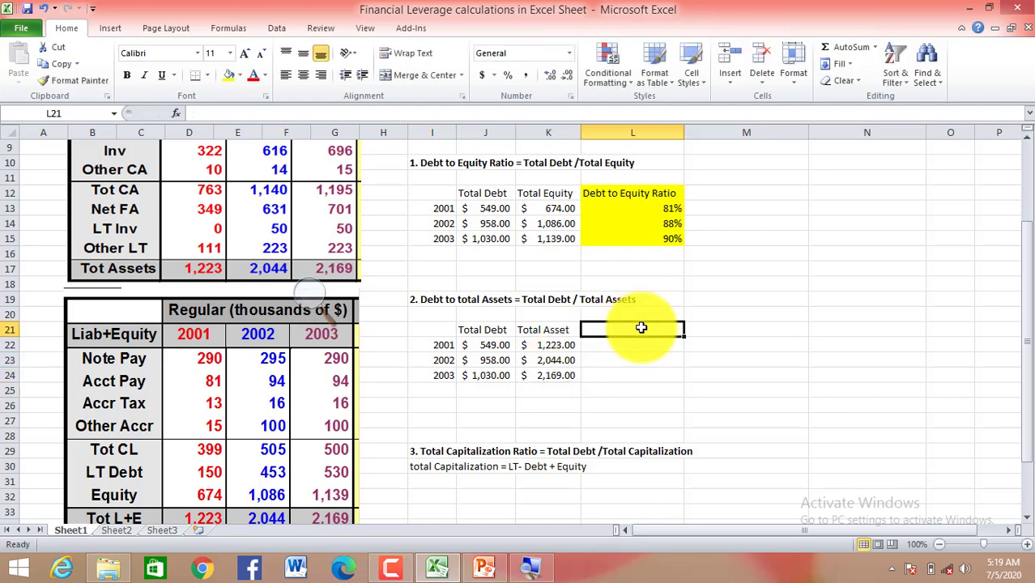
text(T)
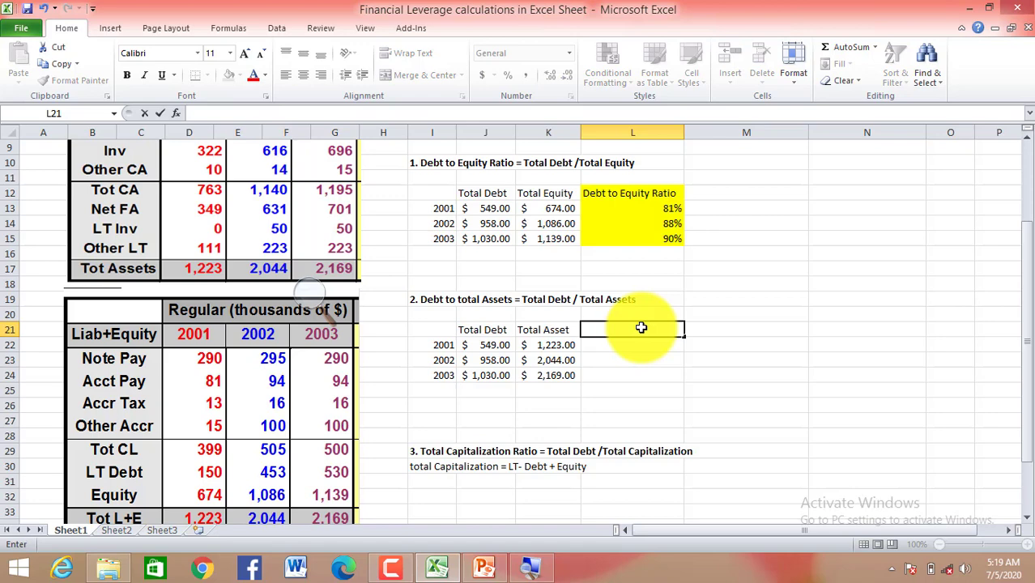
text(De)
text(bt jot)
key(BackSpace)
key(BackSpace)
text(to Total)
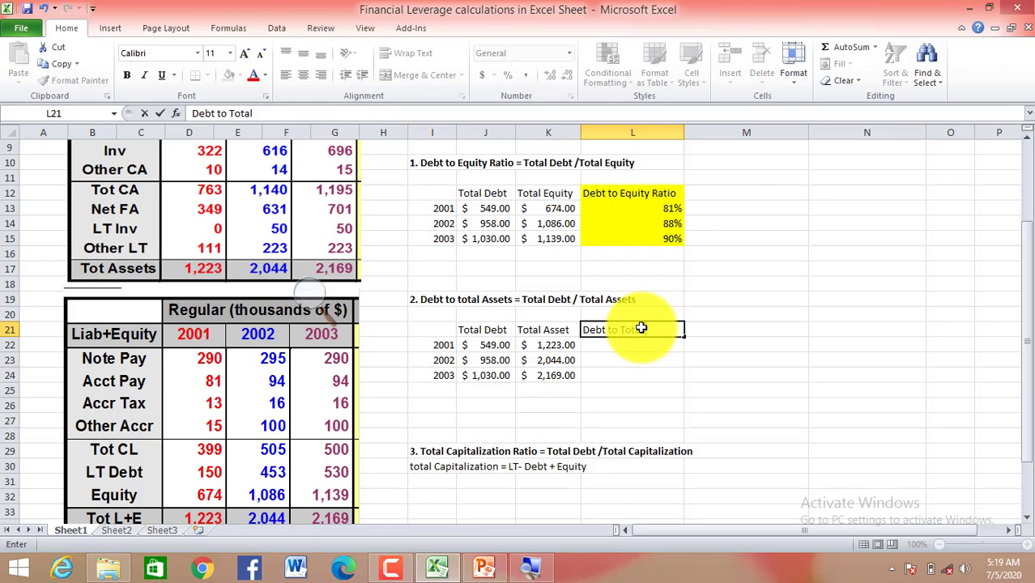
text( ASs)
text(sset)
text(s Rta)
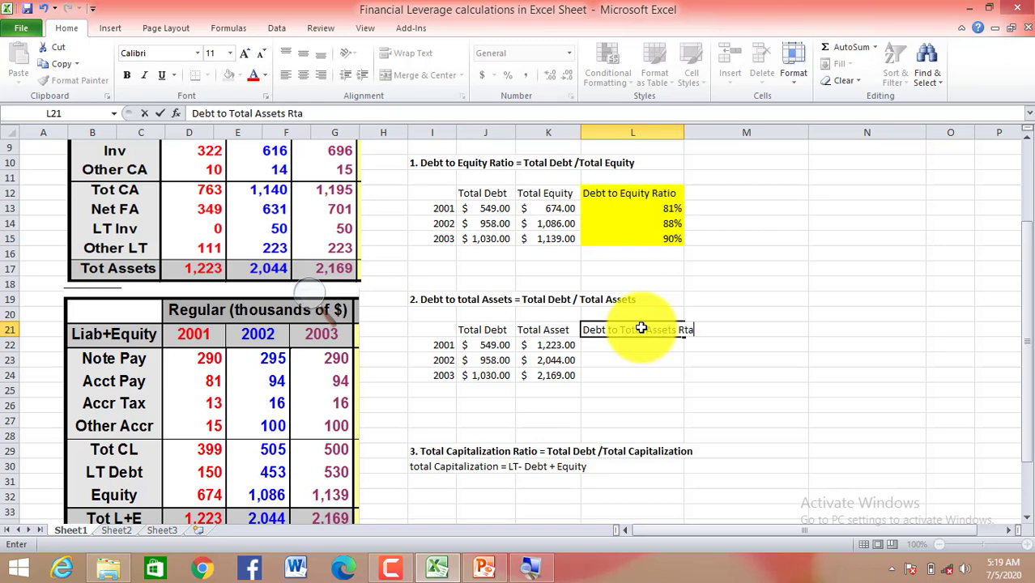
key(BackSpace)
key(BackSpace)
text(atio)
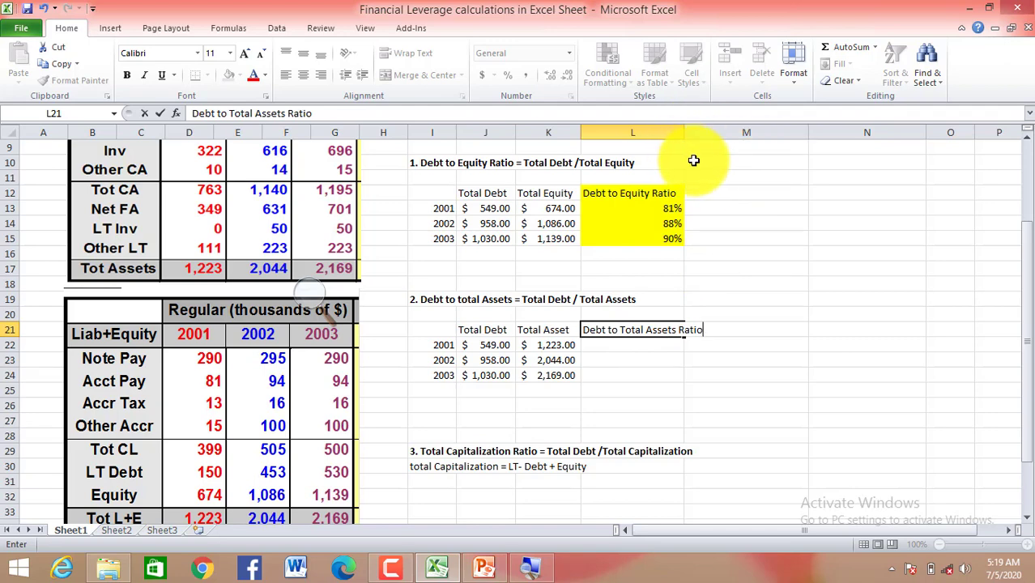
click(672, 355)
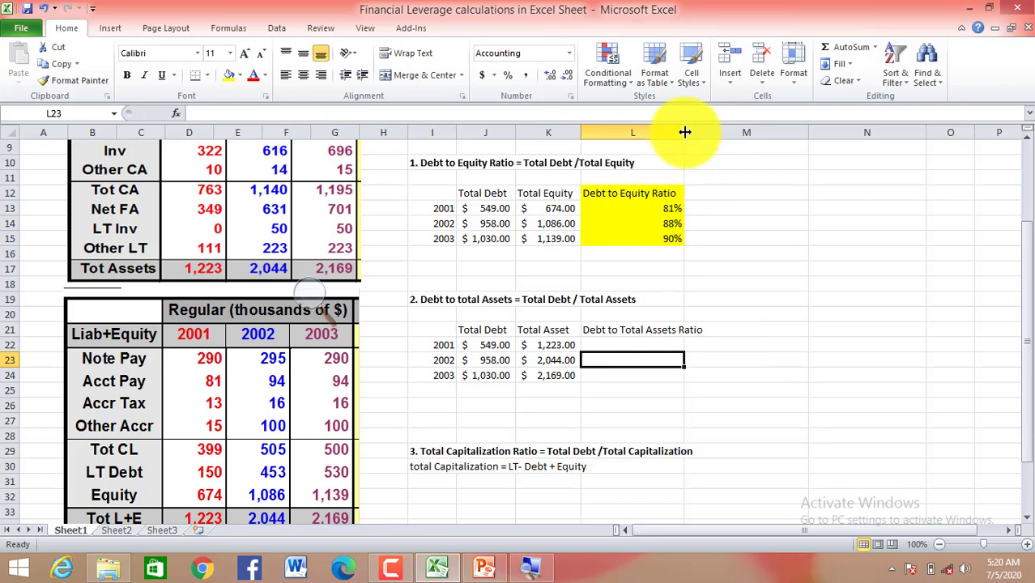
drag(684, 132, 703, 131)
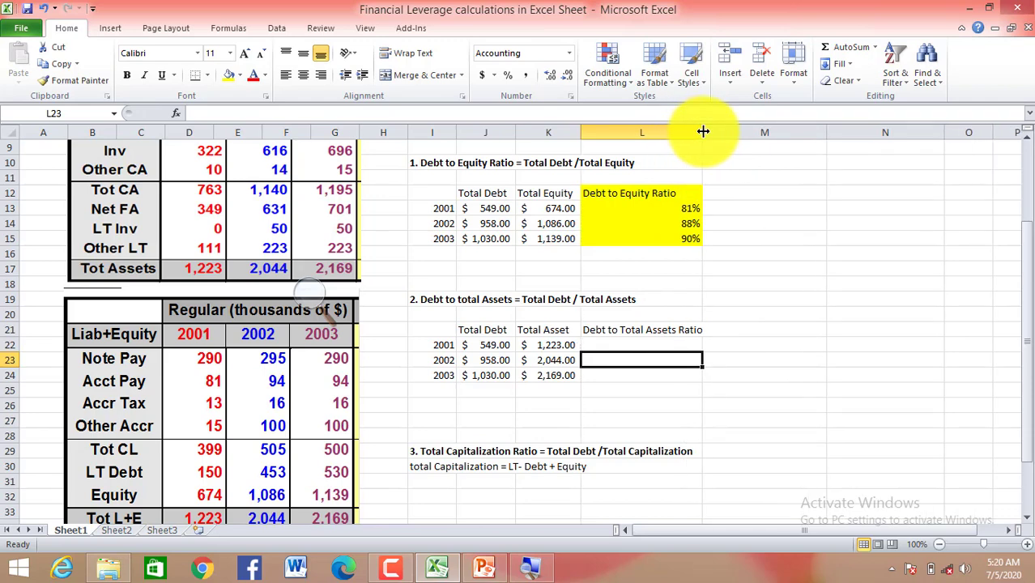
Calculate the 2001 Debt to Total Assets Ratio in cell L22 with the formula =J22/K22.
click(626, 342)
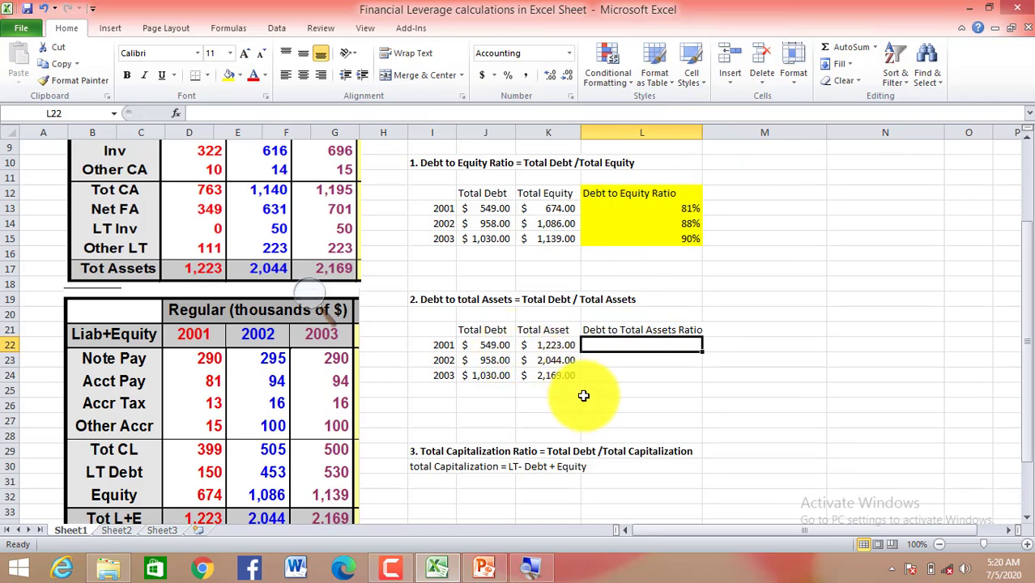
text(=)
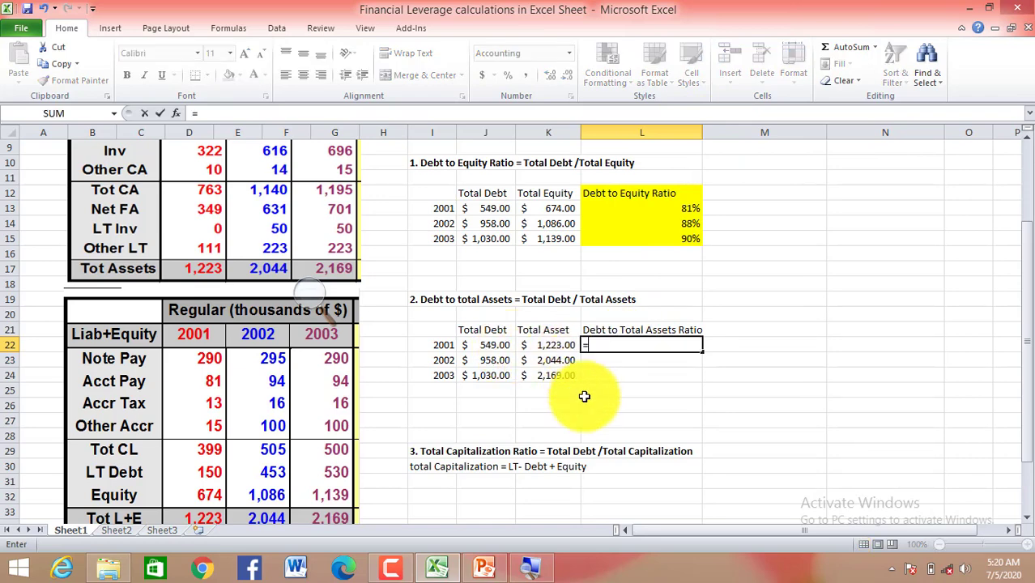
click(504, 347)
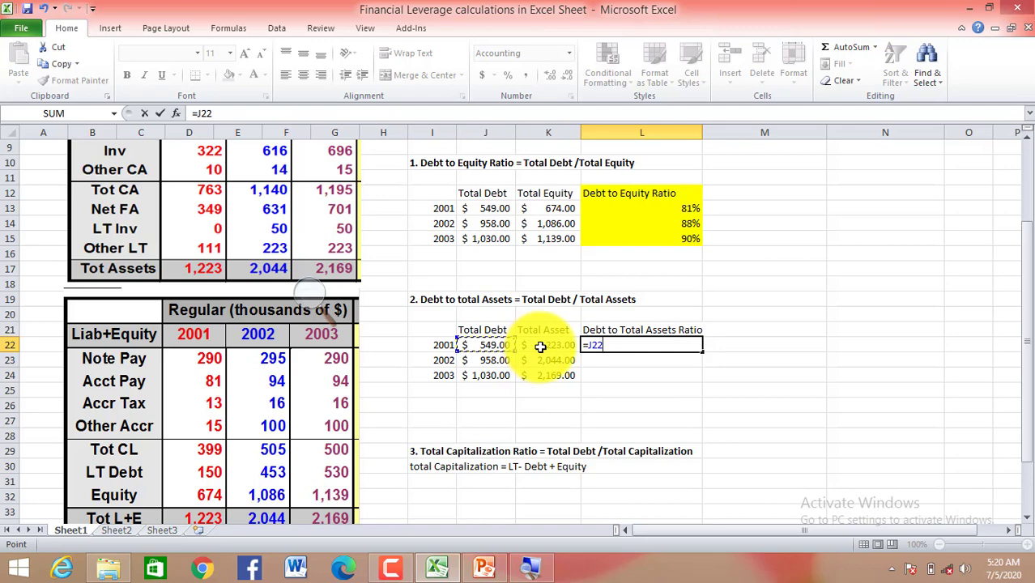
text(/)
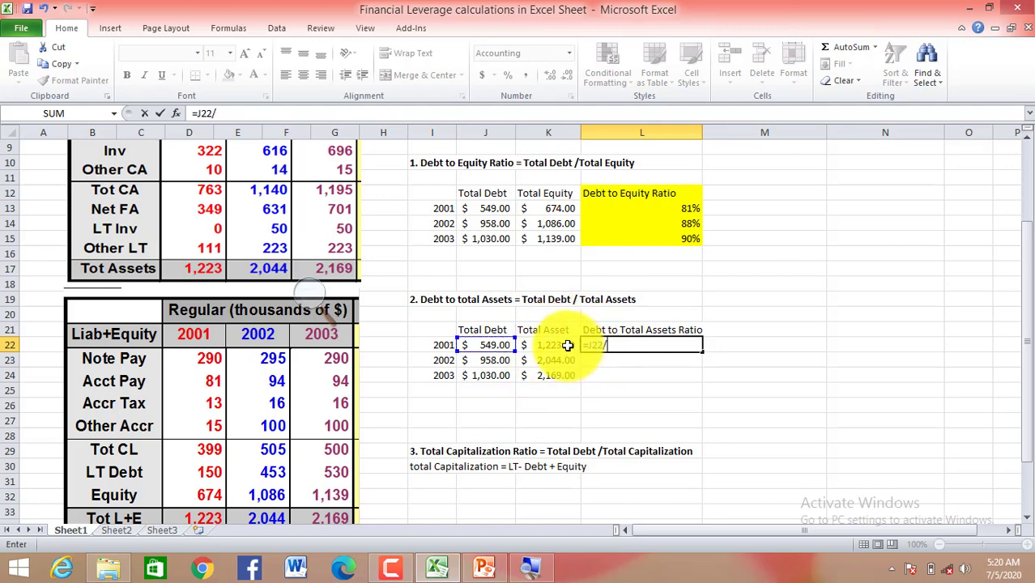
text(K22)
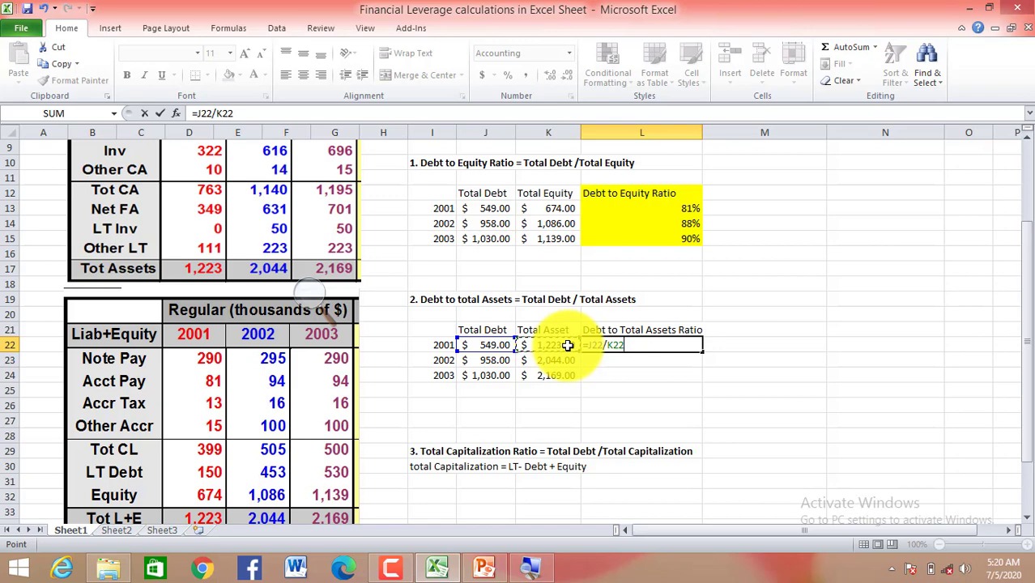
key(Return)
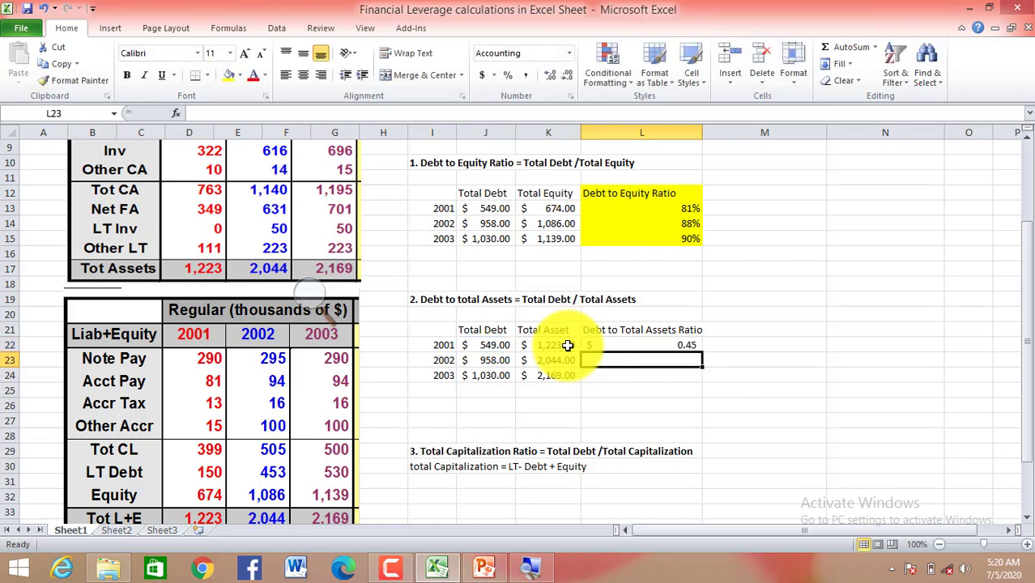
double_click(687, 344)
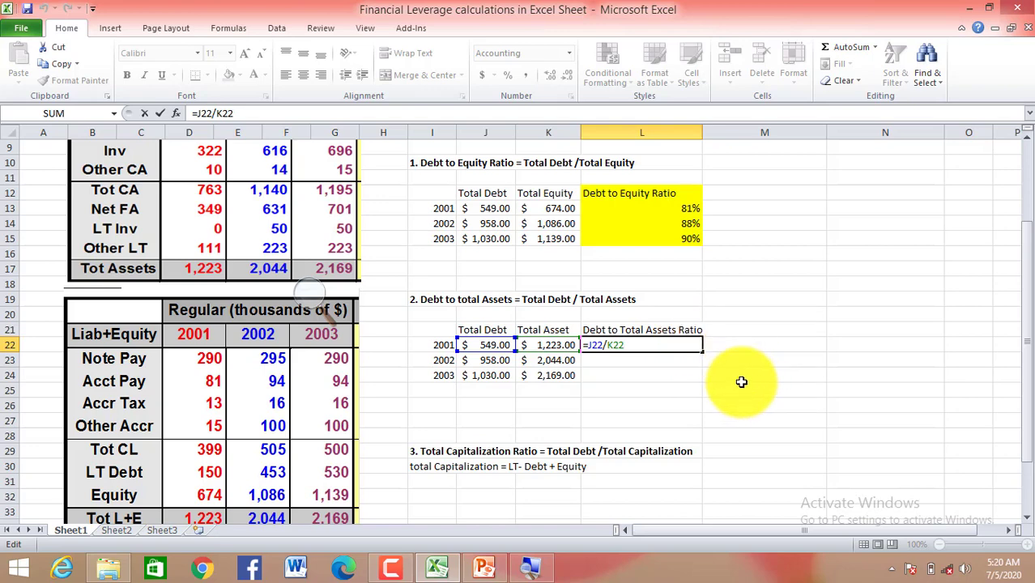
key(Return)
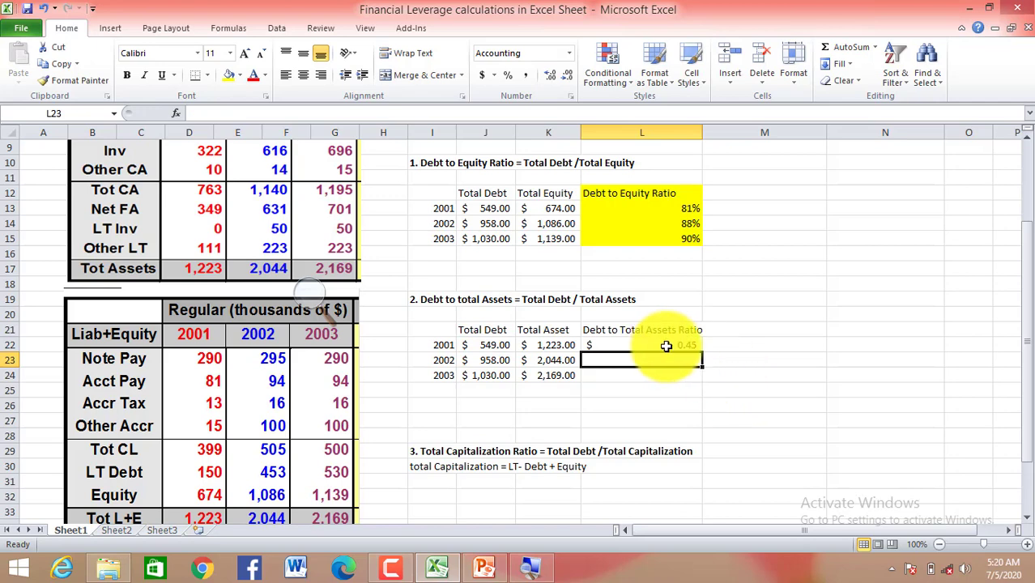
Change the format of the 2001 Debt to Total Assets Ratio in cell L22 to Number.
click(696, 346)
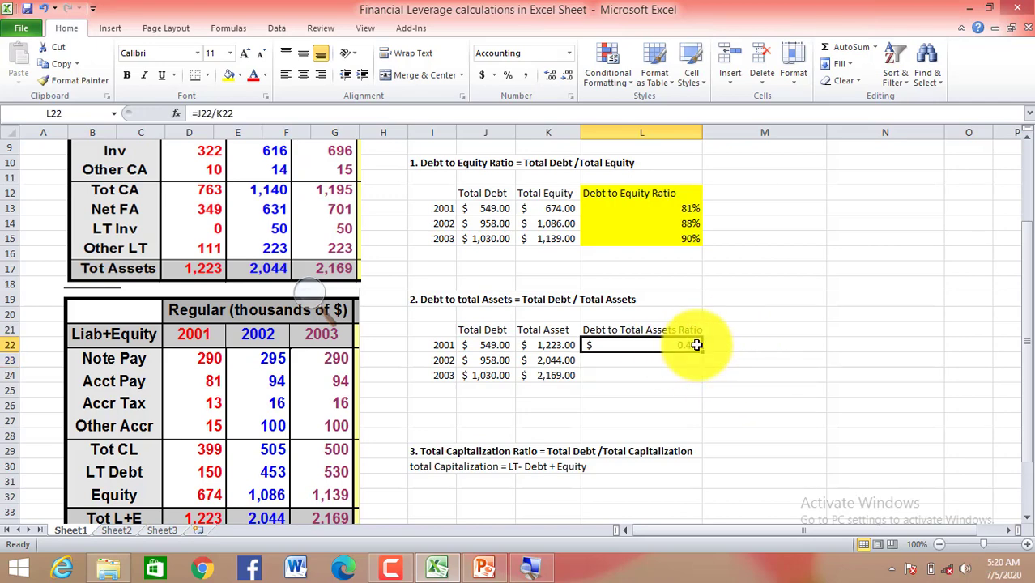
click(493, 77)
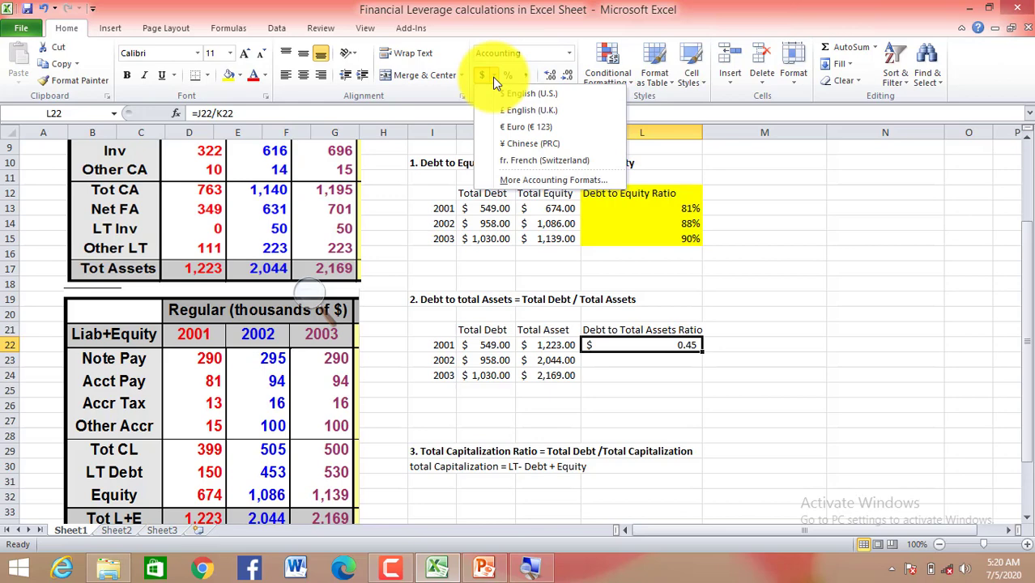
click(492, 77)
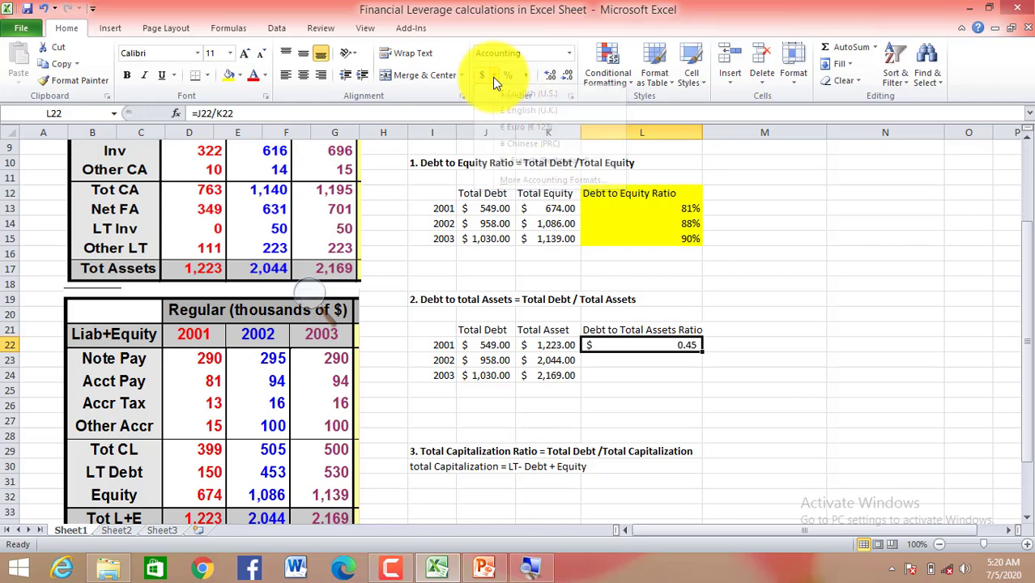
click(574, 59)
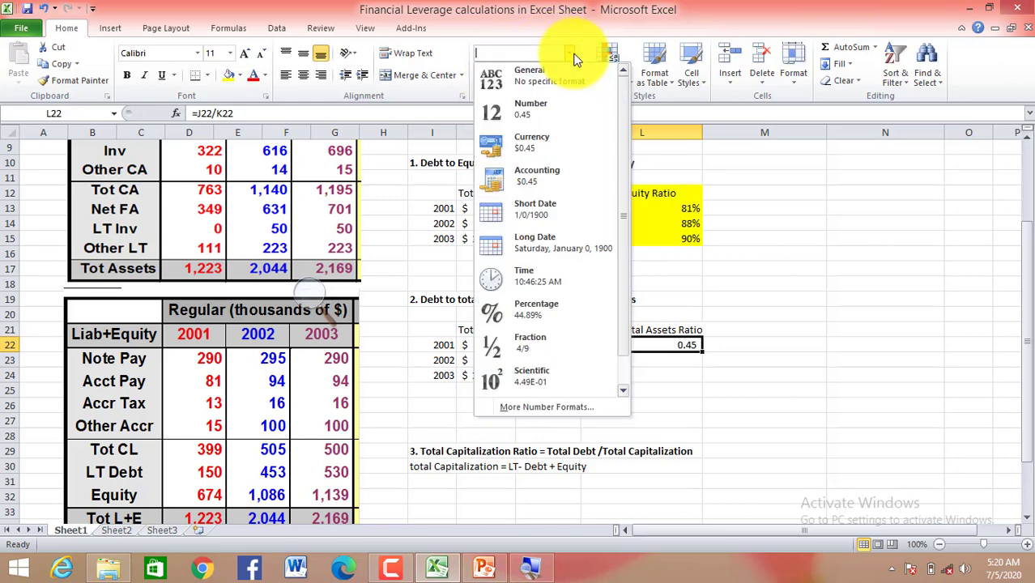
click(559, 108)
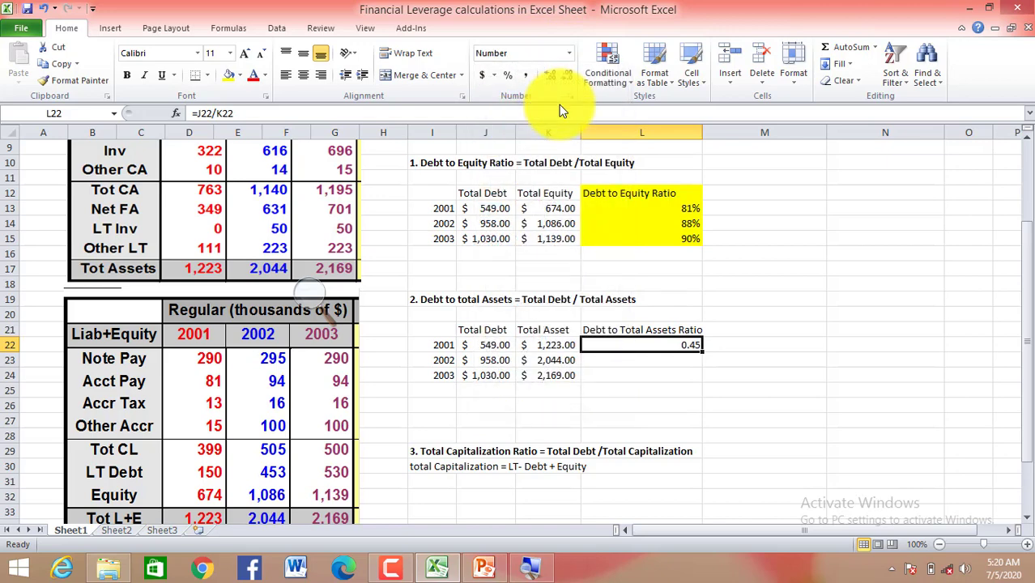
Fill the ratio formula from L22 down to L24 for 2002 and 2003, and check each year's formula.
click(705, 360)
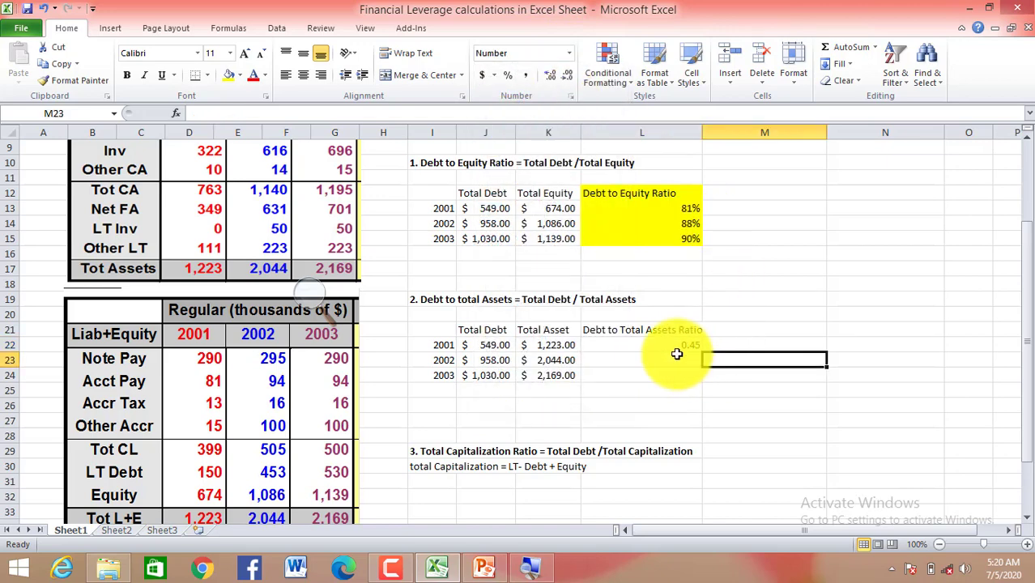
click(678, 344)
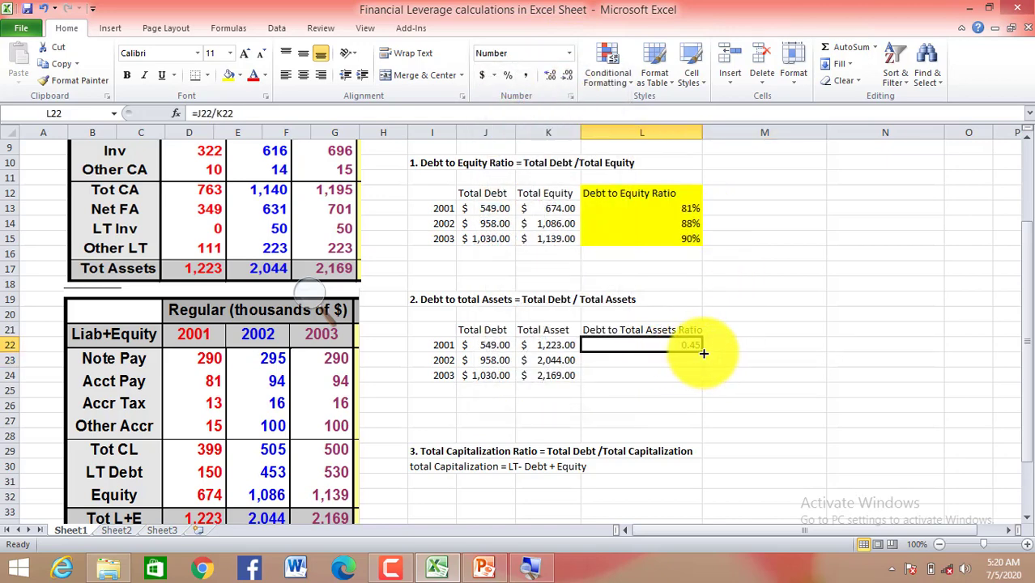
double_click(702, 353)
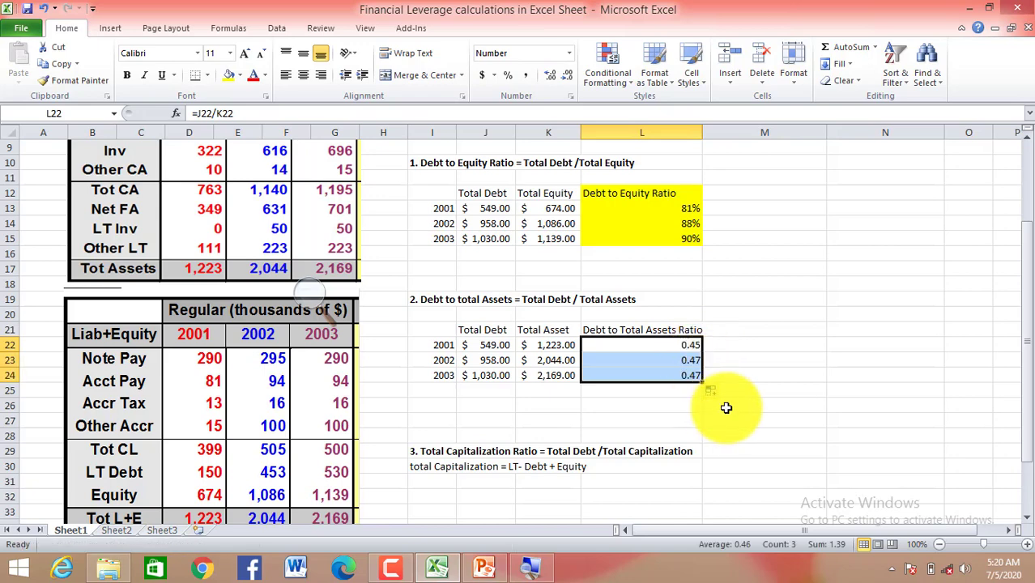
click(726, 407)
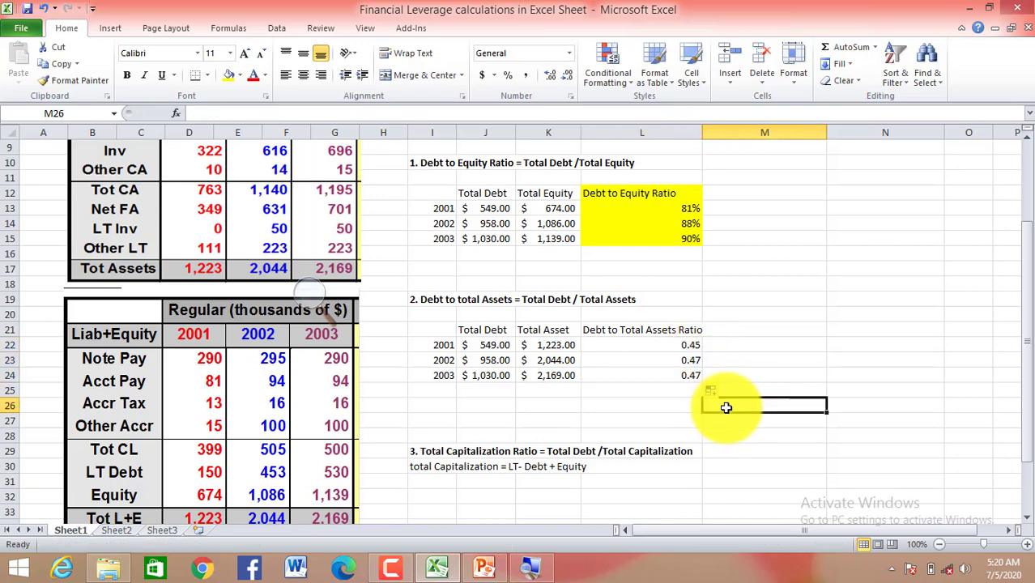
click(681, 347)
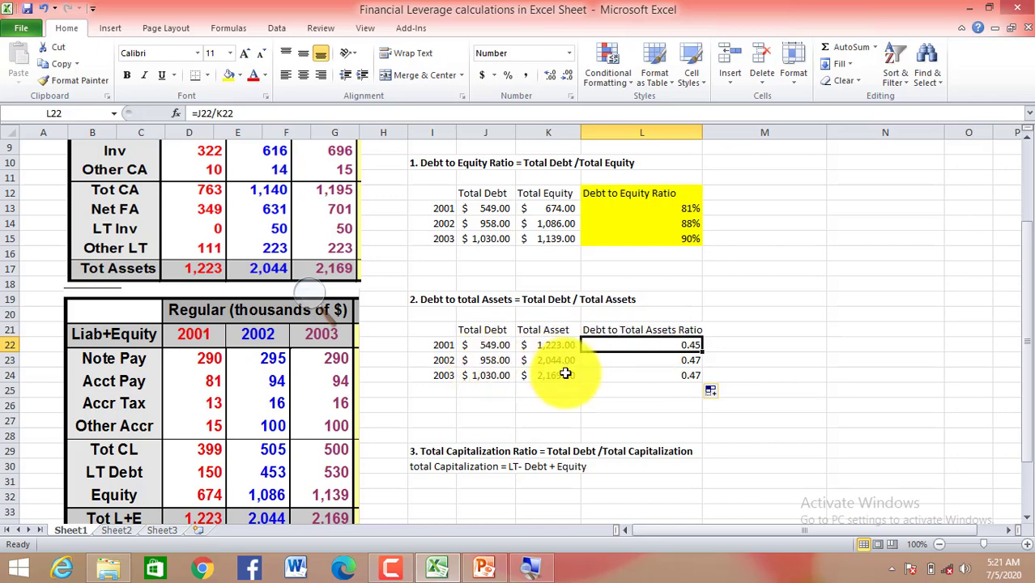
click(671, 364)
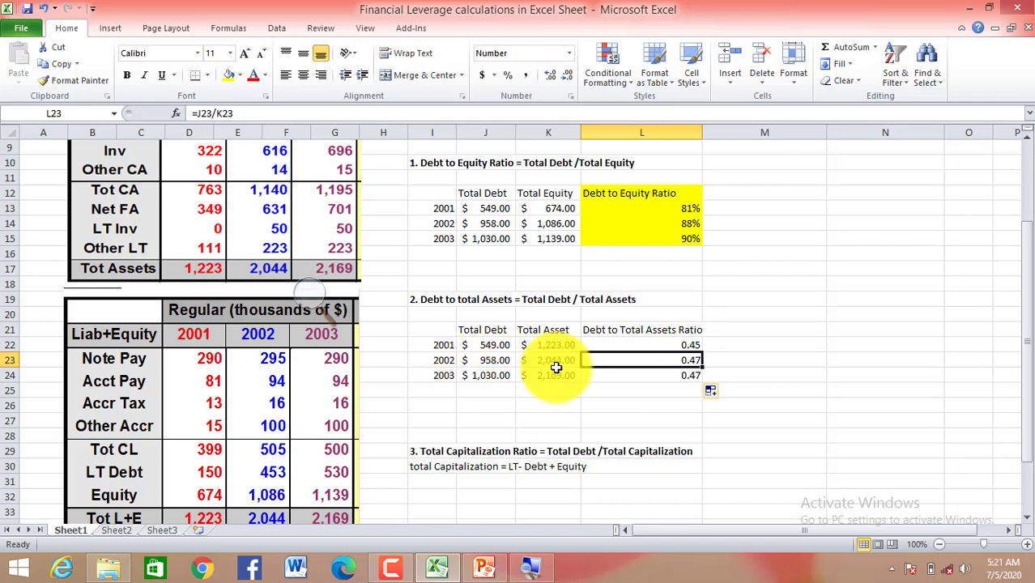
click(670, 375)
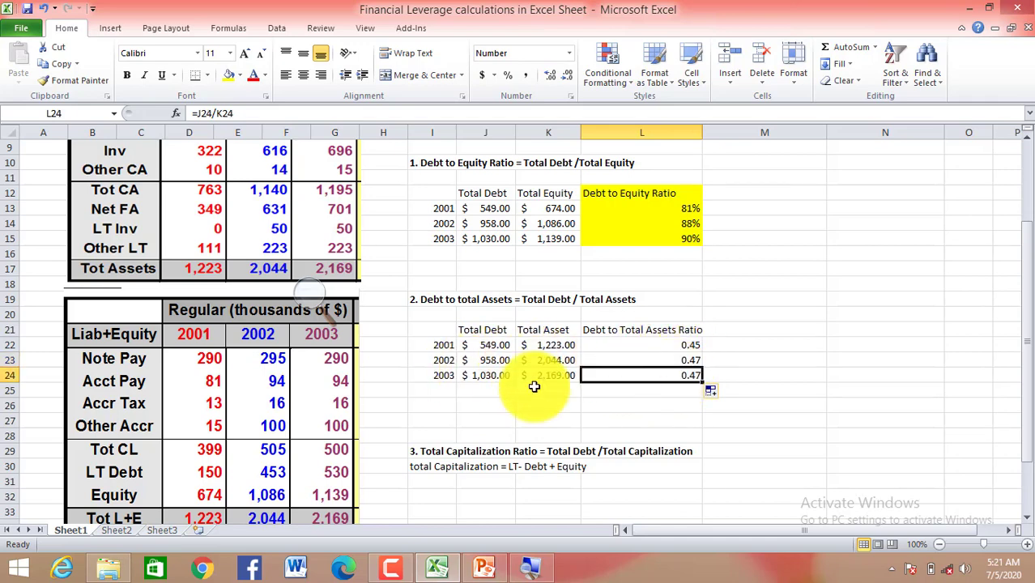
Highlight the Debt to Total Assets Ratio heading and results in L21:L24 with a yellow fill.
click(604, 332)
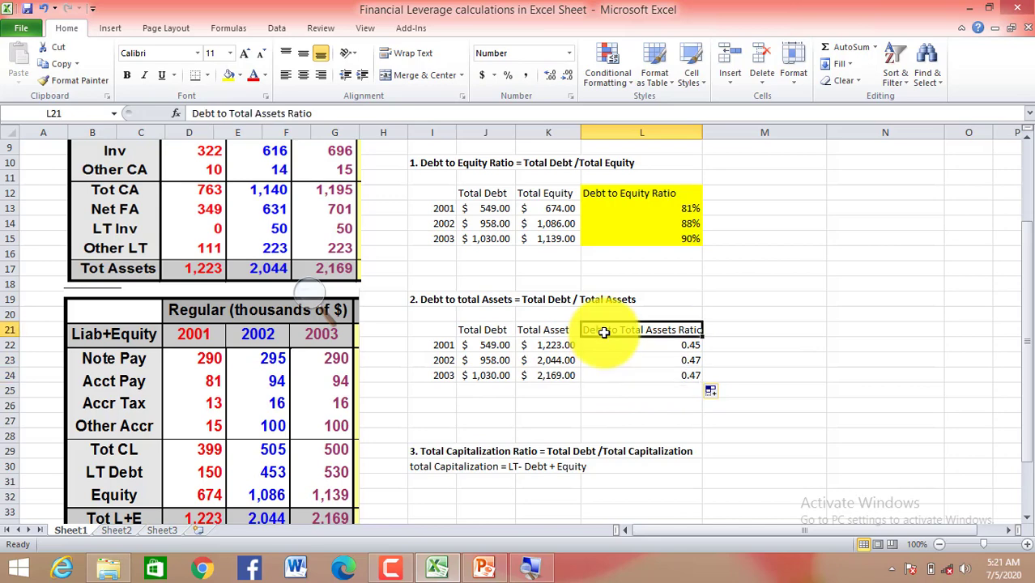
drag(603, 332, 680, 379)
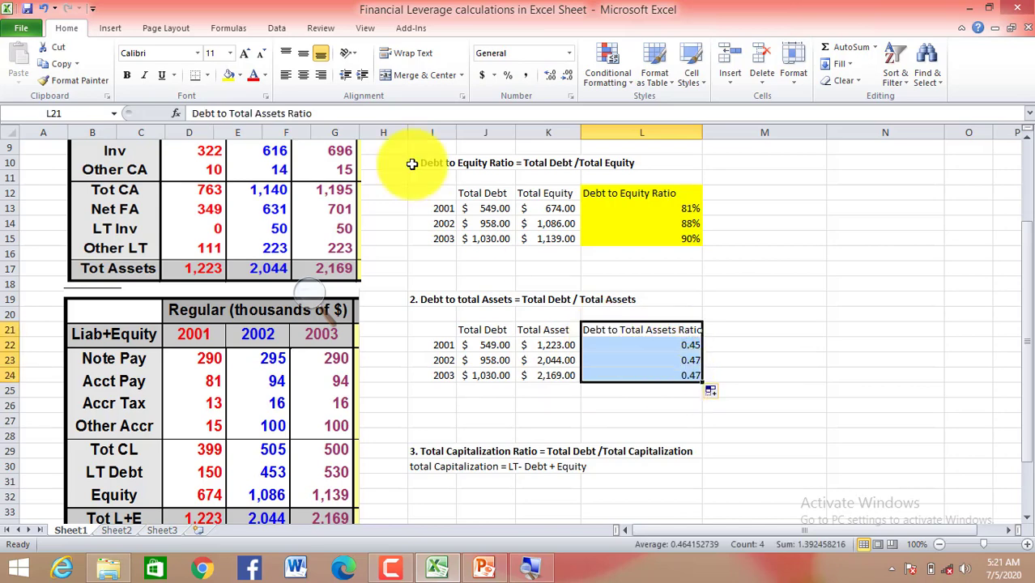
click(230, 75)
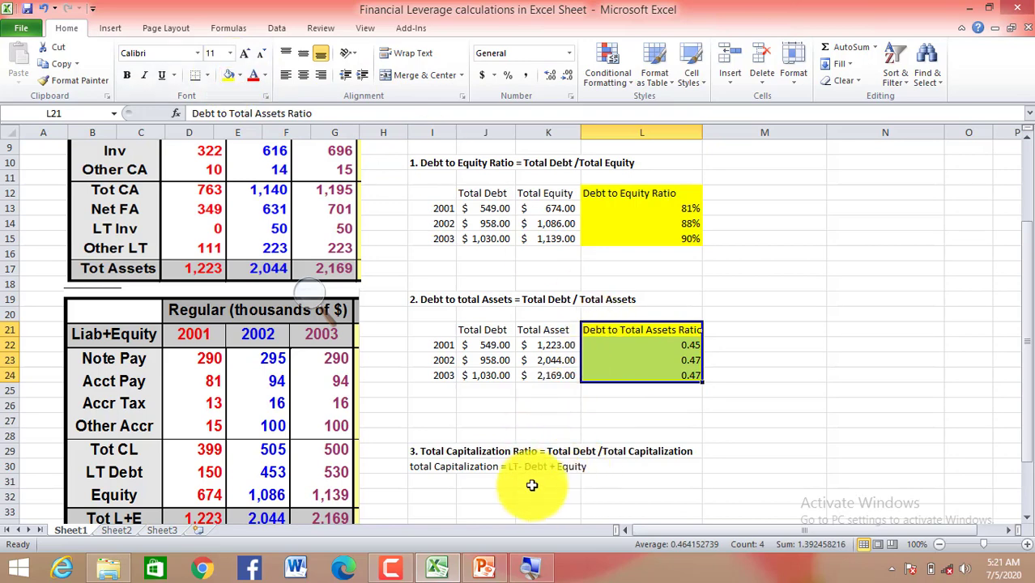
click(504, 491)
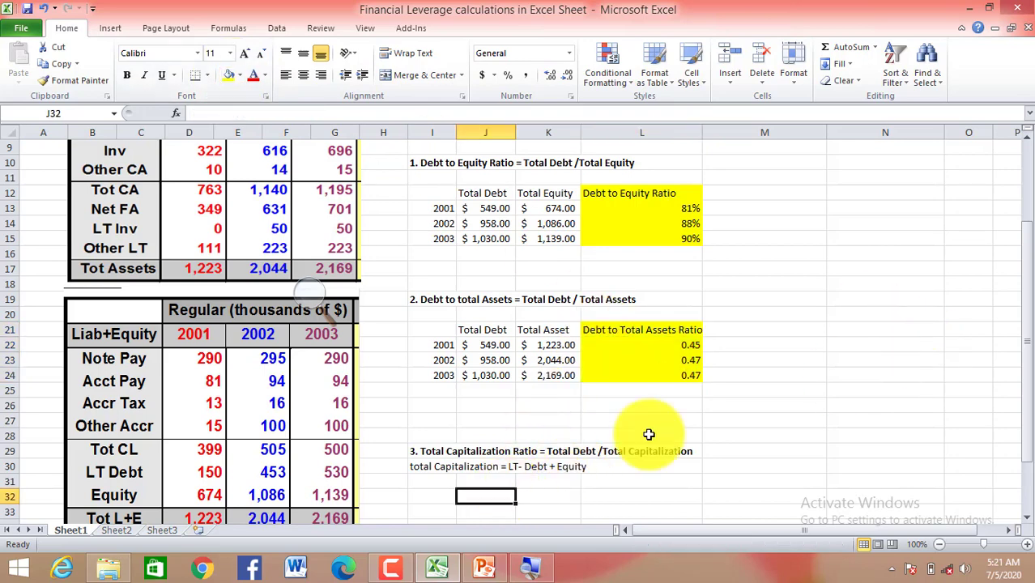
Copy the year labels and Total Debt column in I21:J24 to the Total Capitalization Ratio section, starting at cell I32.
click(513, 478)
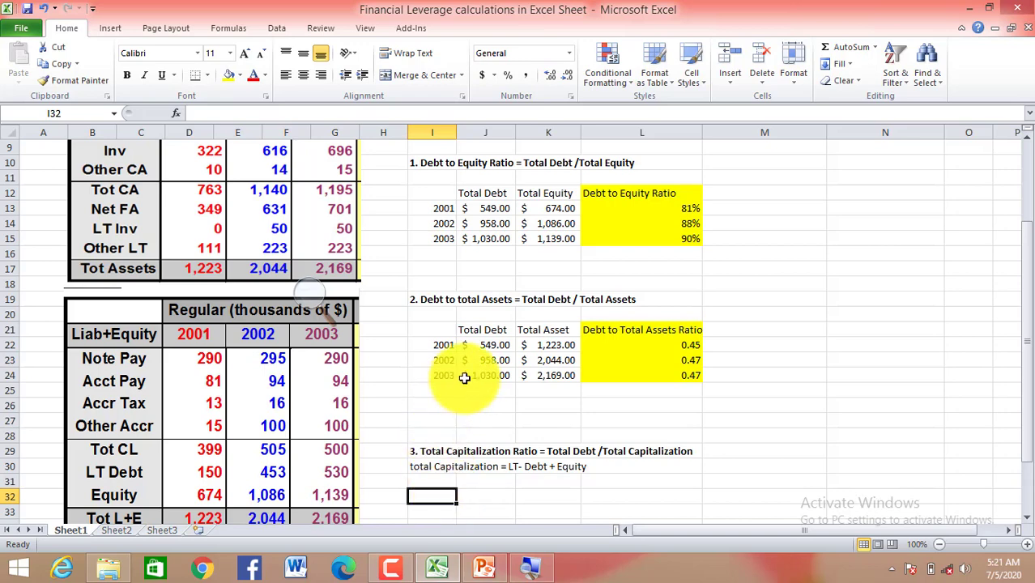
click(433, 328)
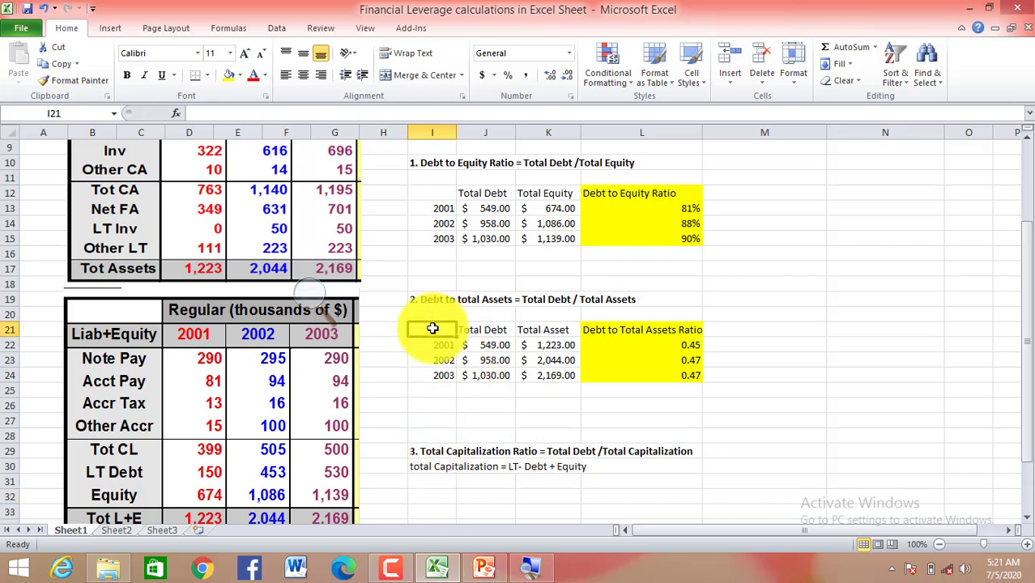
shift+click(506, 381)
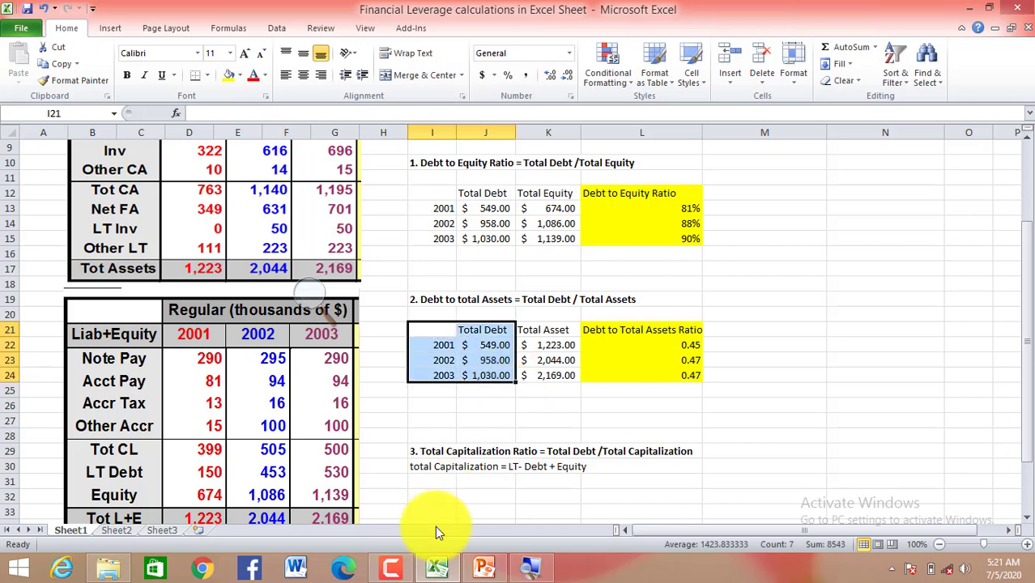
key(ctrl+c)
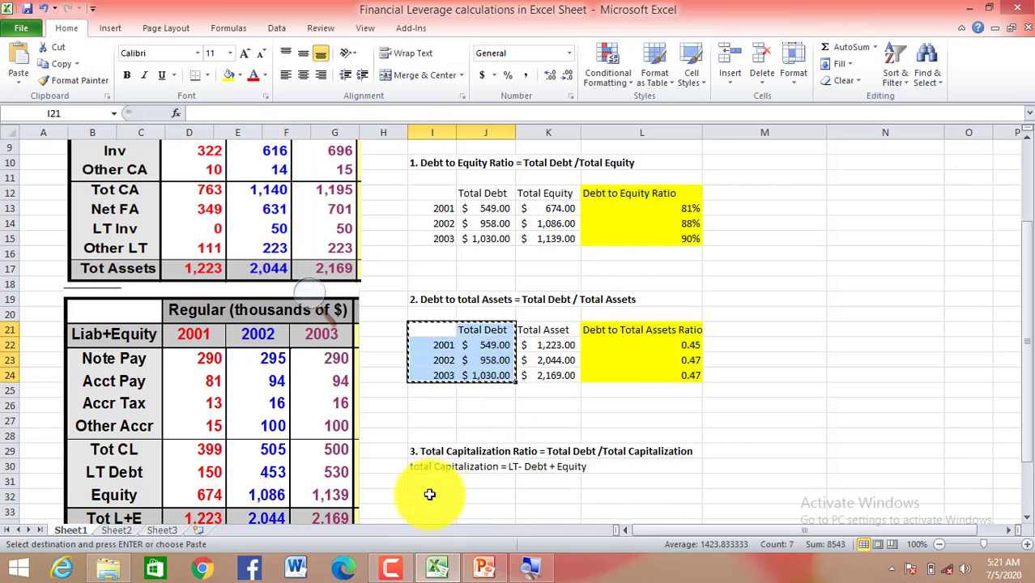
click(429, 494)
key(ctrl+v)
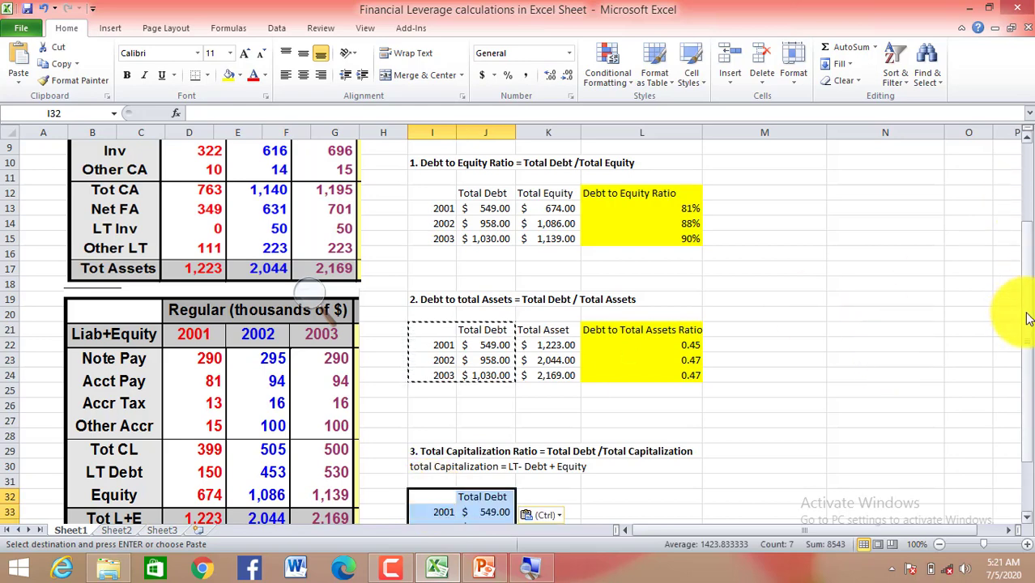
scroll(1027, 319, down, 2)
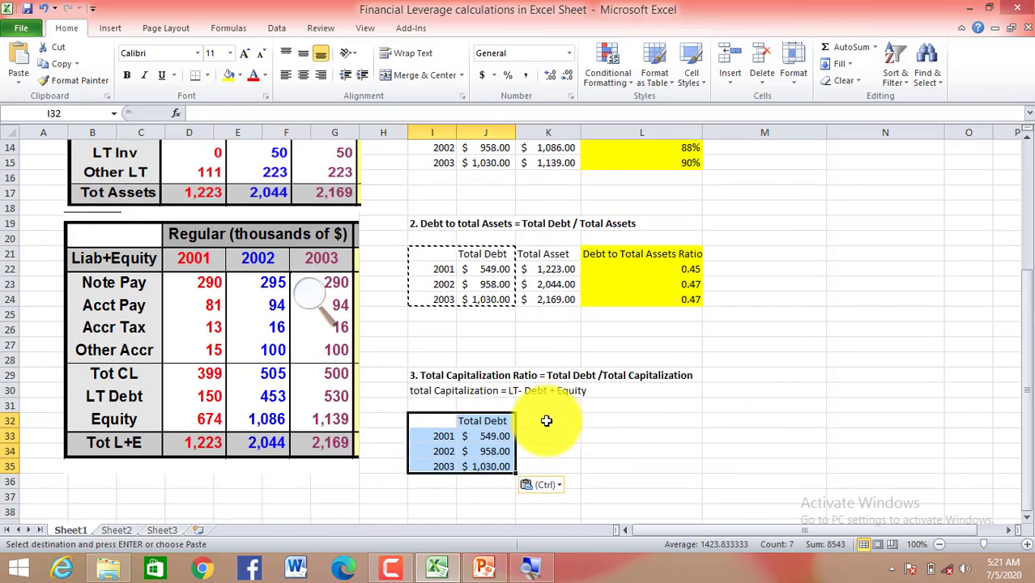
Enter the column headings "LT-Debt" in cell K32 and "Equity" in cell L32.
double_click(555, 420)
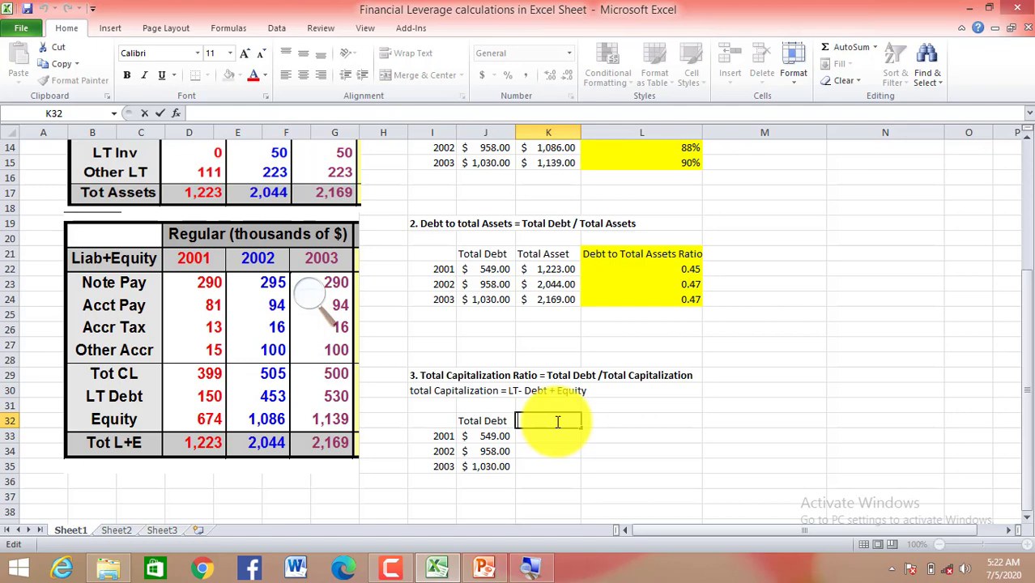
text(LT-Debt)
click(628, 421)
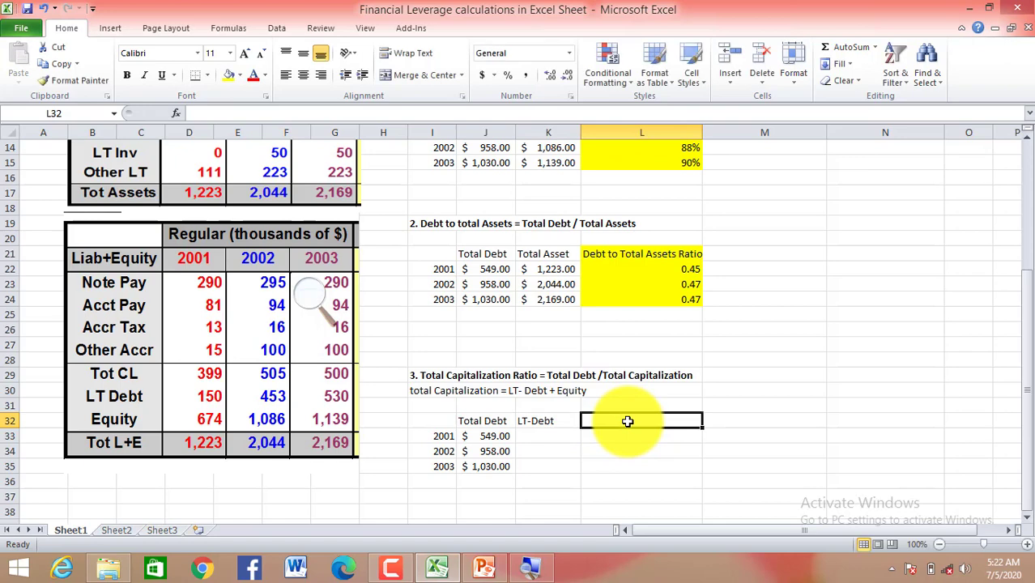
text(Equi)
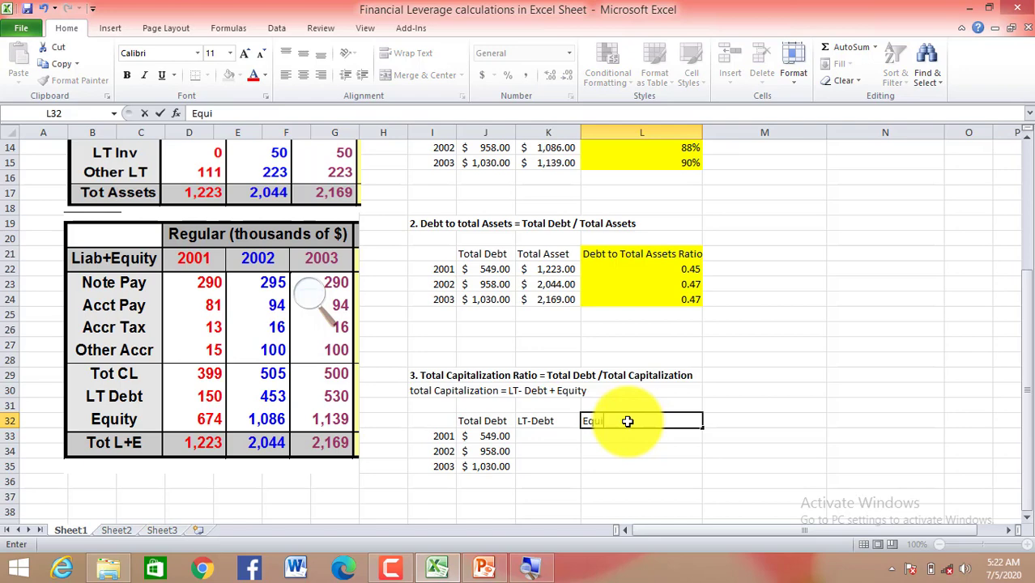
text(ty)
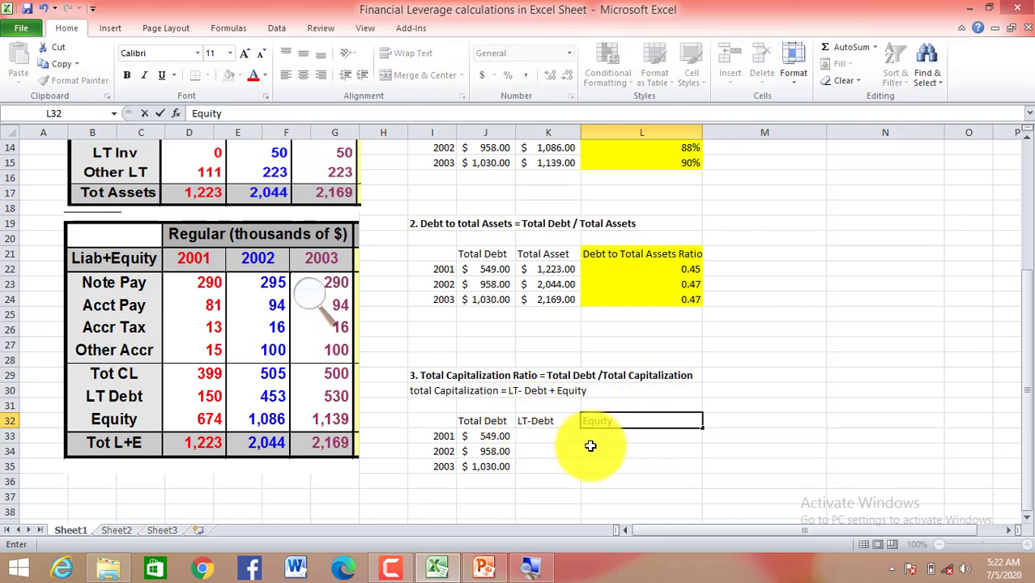
click(592, 448)
click(533, 430)
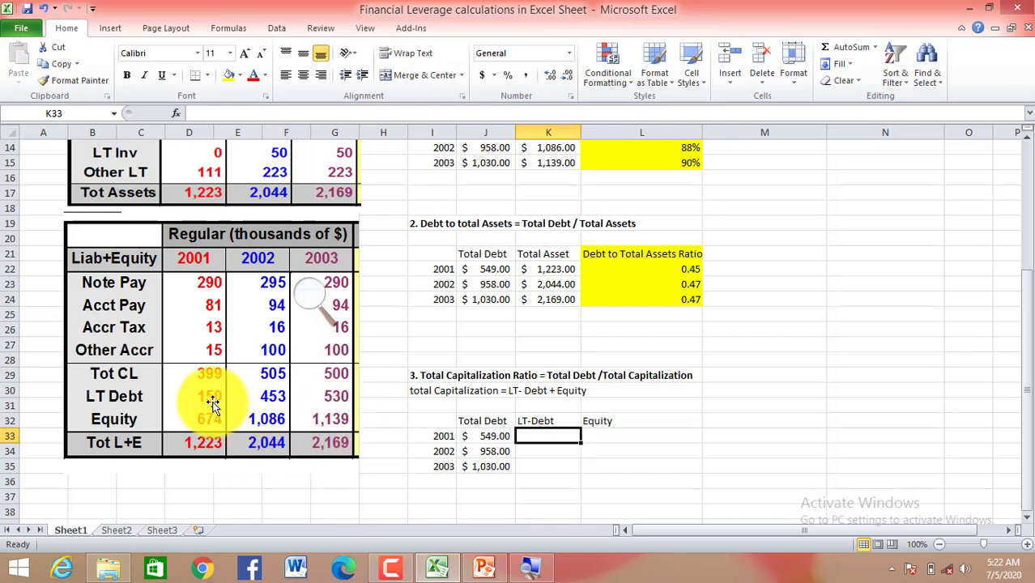
Enter the long-term debt values 150, 453 and 530 for 2001 to 2003 in cells K33:K35.
text(1)
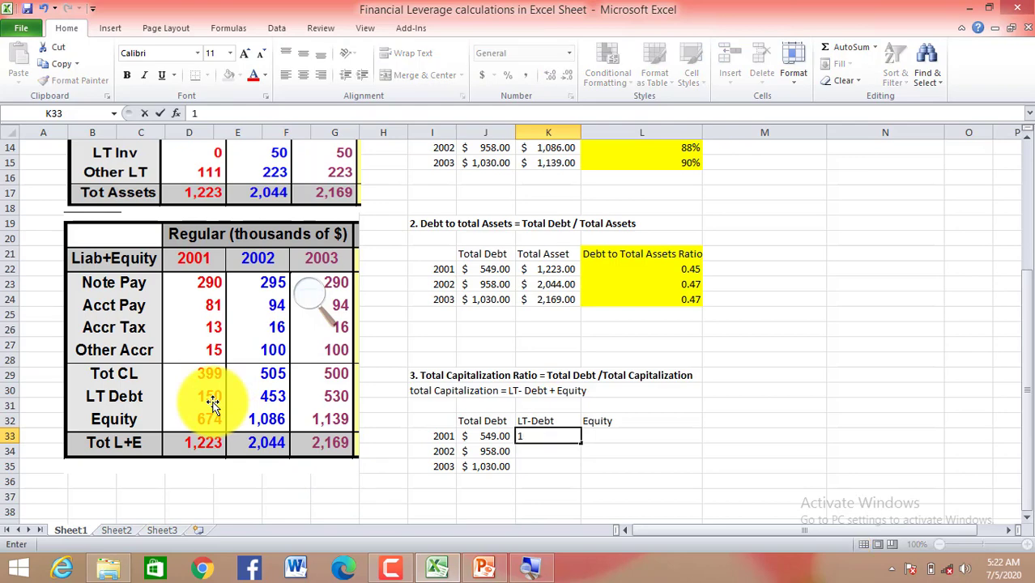
text(50)
key(Return)
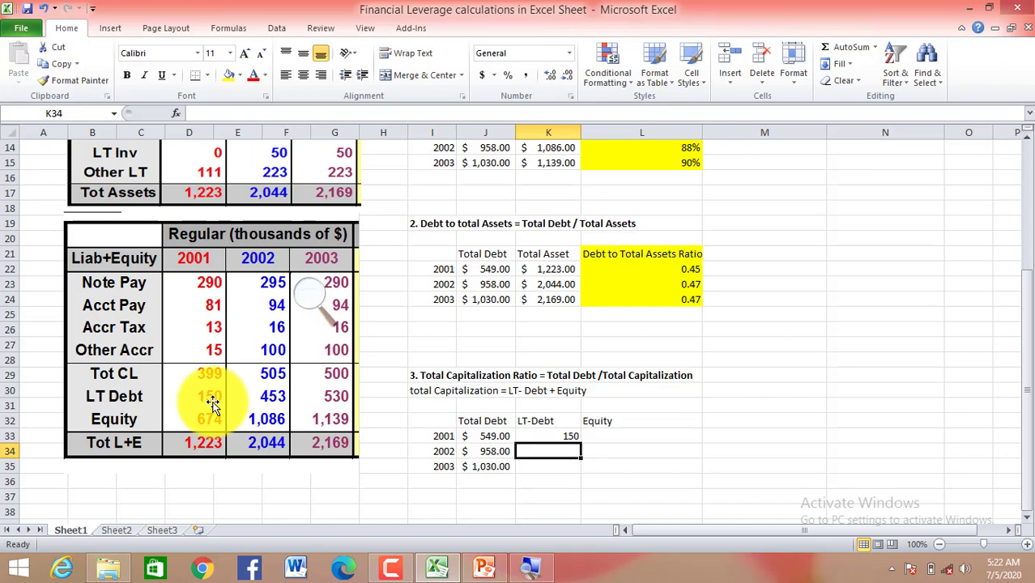
text(453)
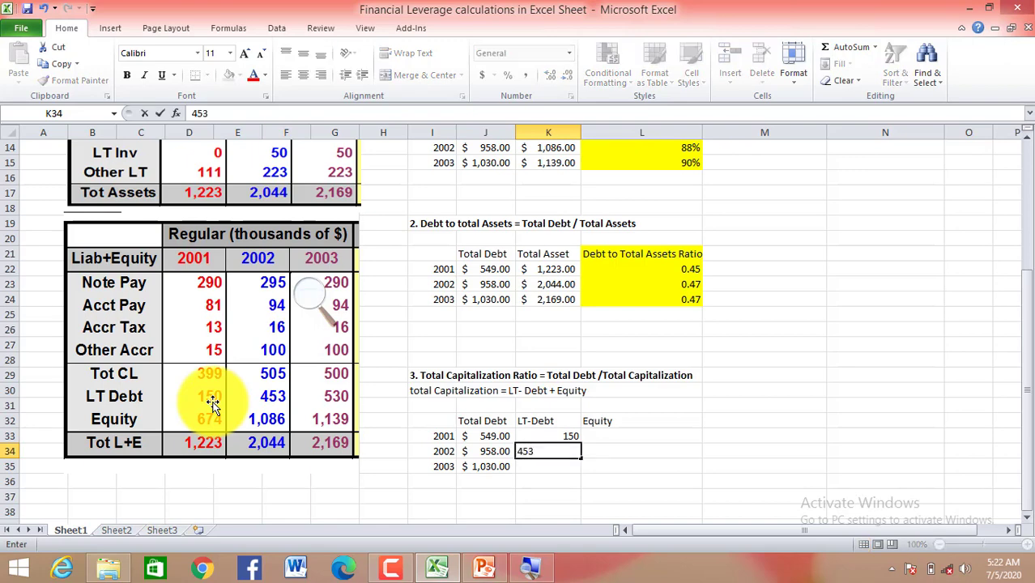
key(Return)
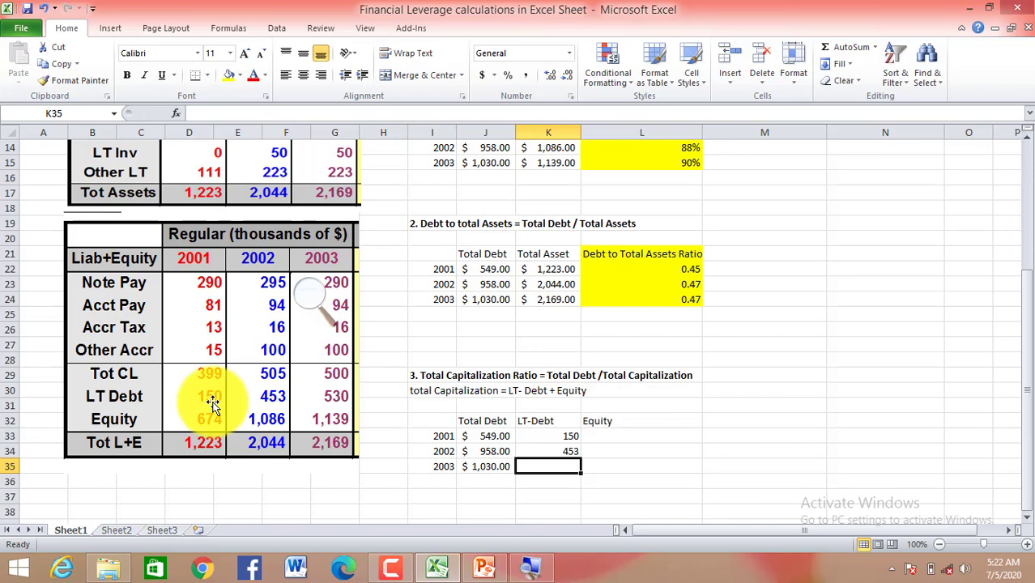
text(53)
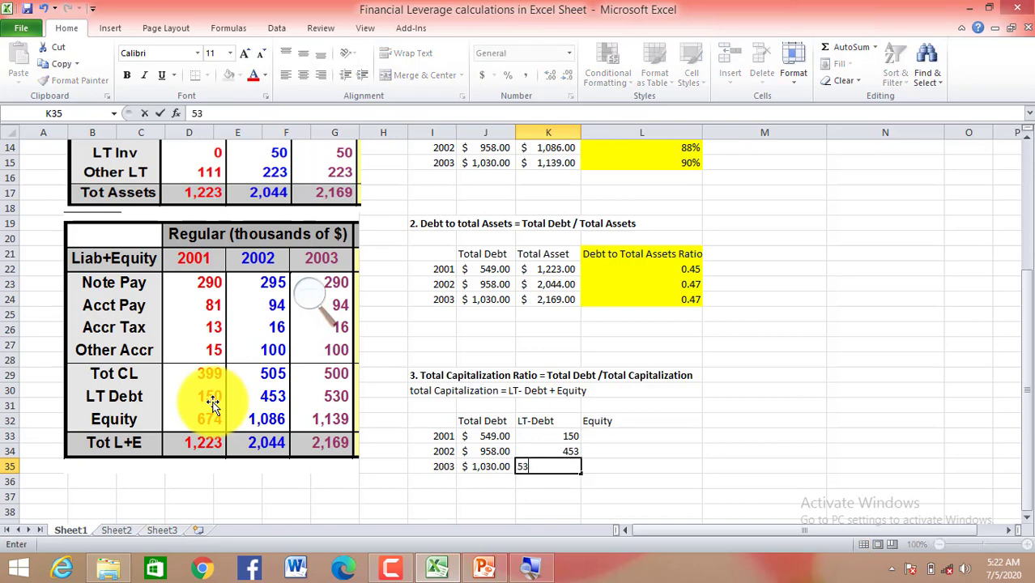
text(0)
key(Return)
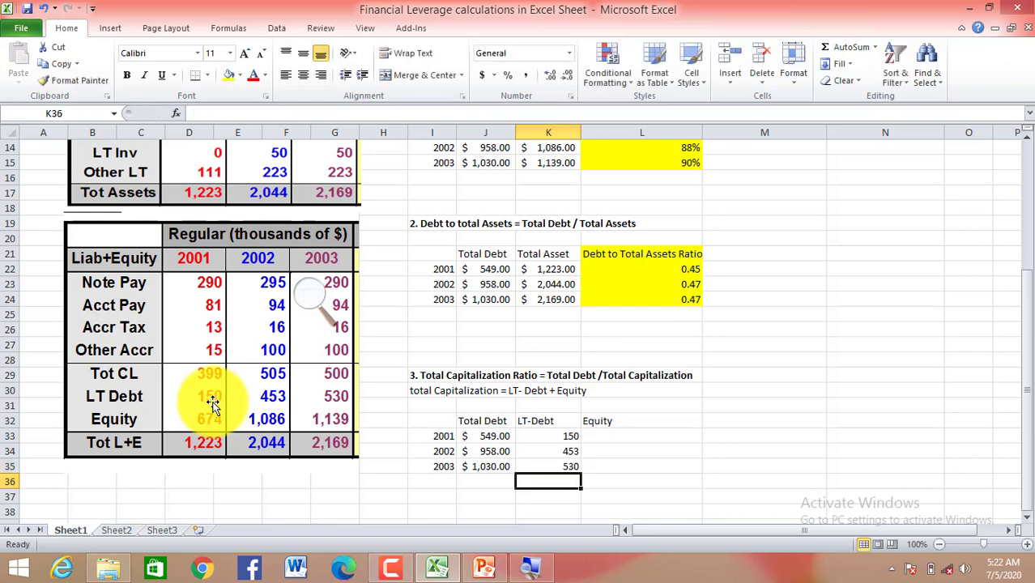
Enter the equity values 674, 1086 and 1139 for 2001 to 2003 in cells L33:L35.
click(619, 436)
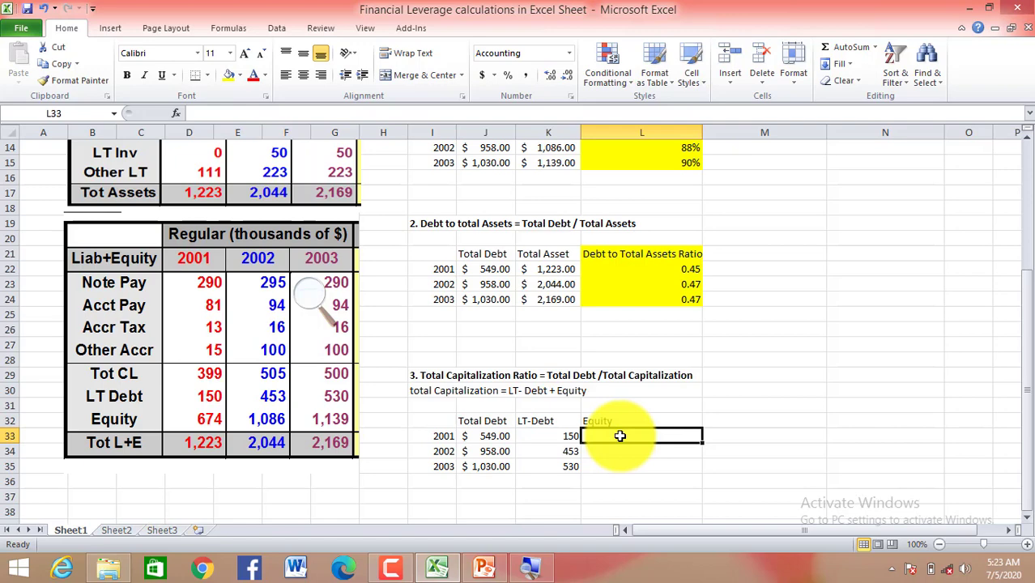
text(674)
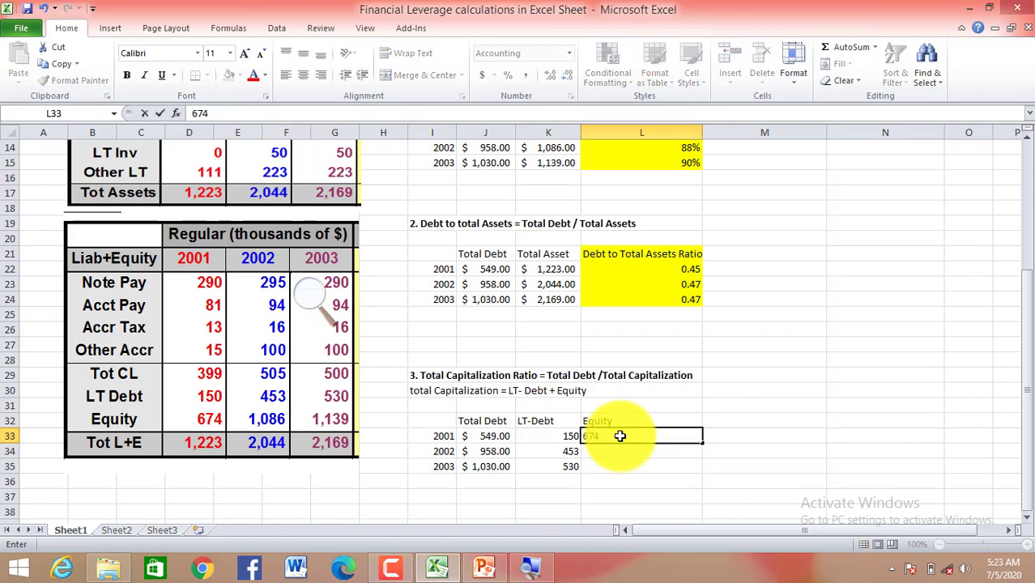
key(Return)
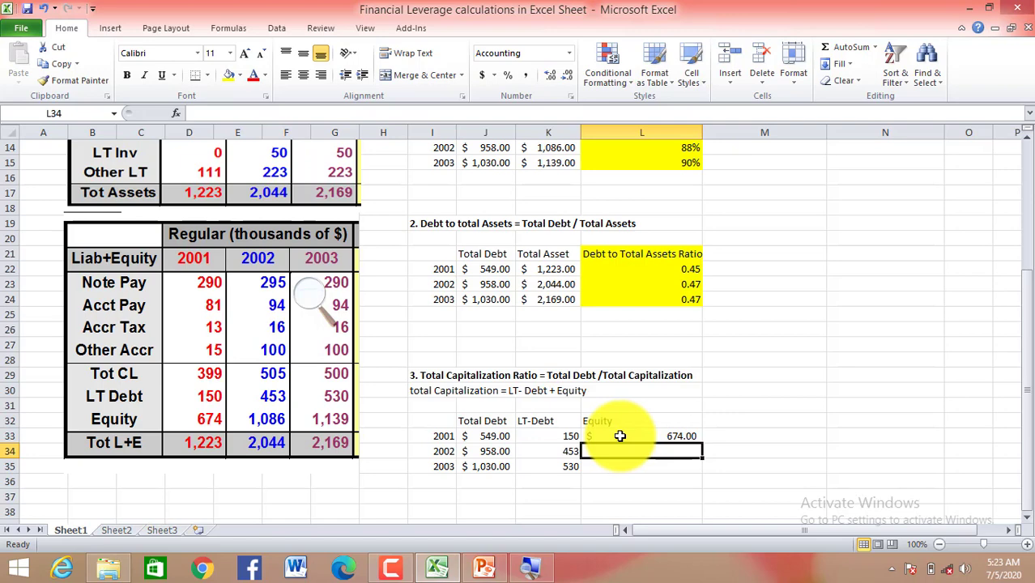
text(1086)
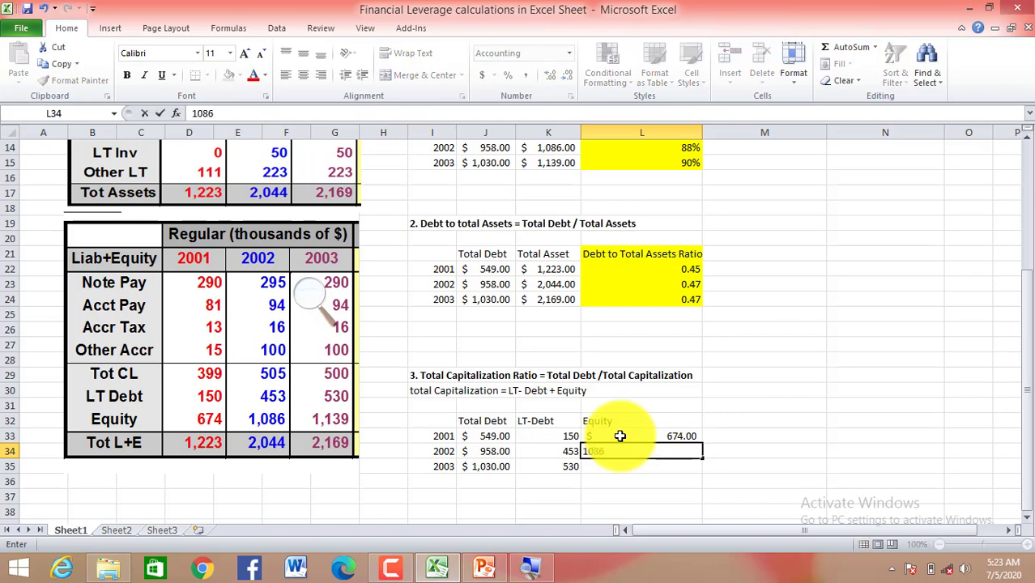
key(Return)
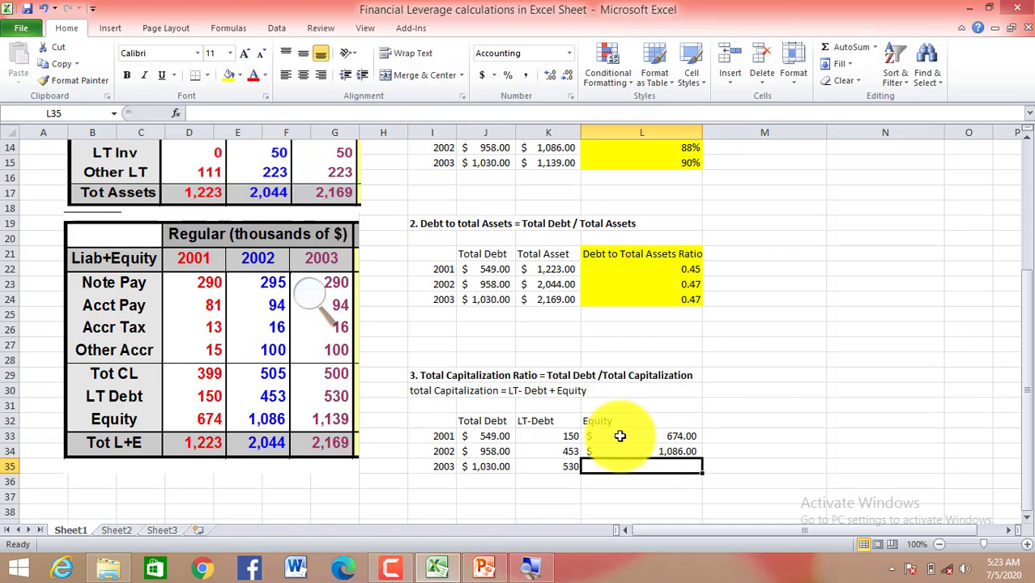
text(1)
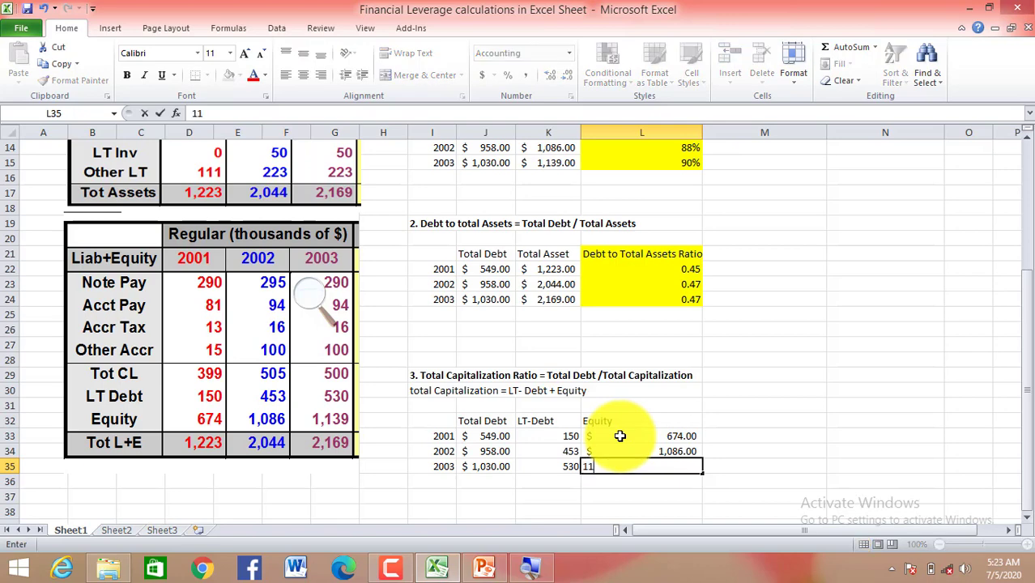
text(,139)
key(Return)
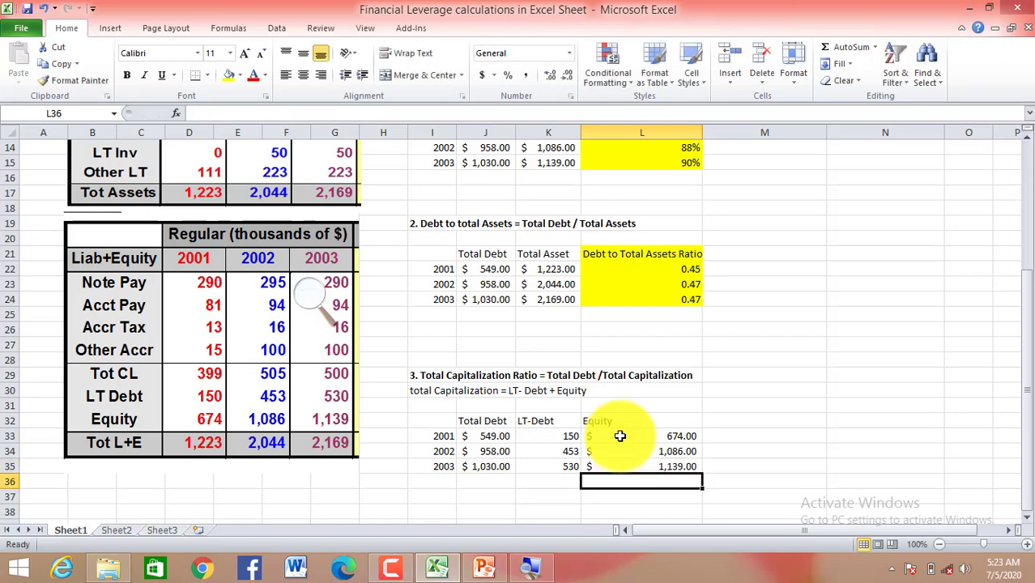
Apply the dollar accounting number format to the LT-Debt values in K33:K35.
click(546, 436)
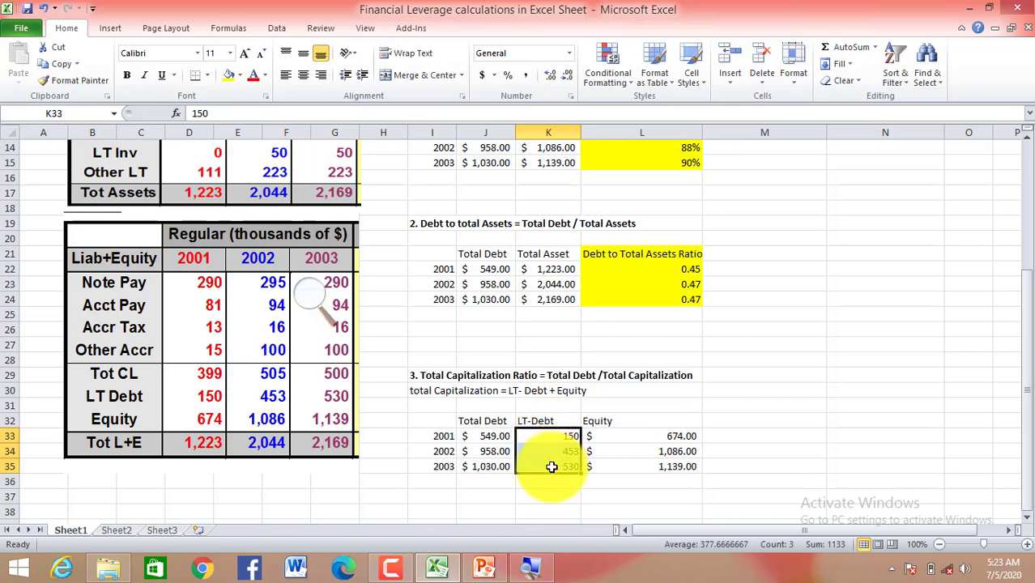
shift+click(551, 467)
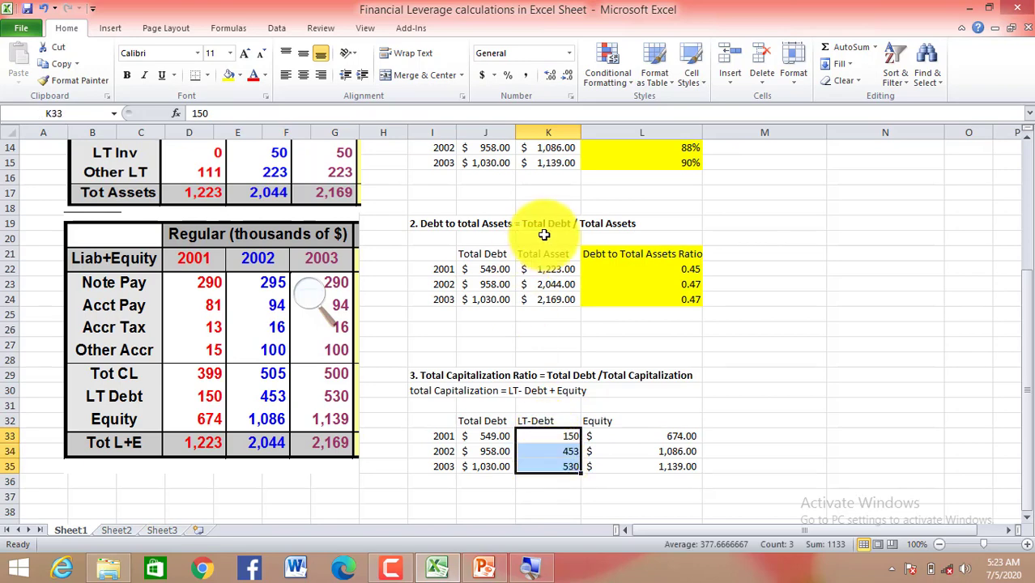
click(484, 77)
Enter the column heading "Total Capitalization" in cell M32.
click(739, 423)
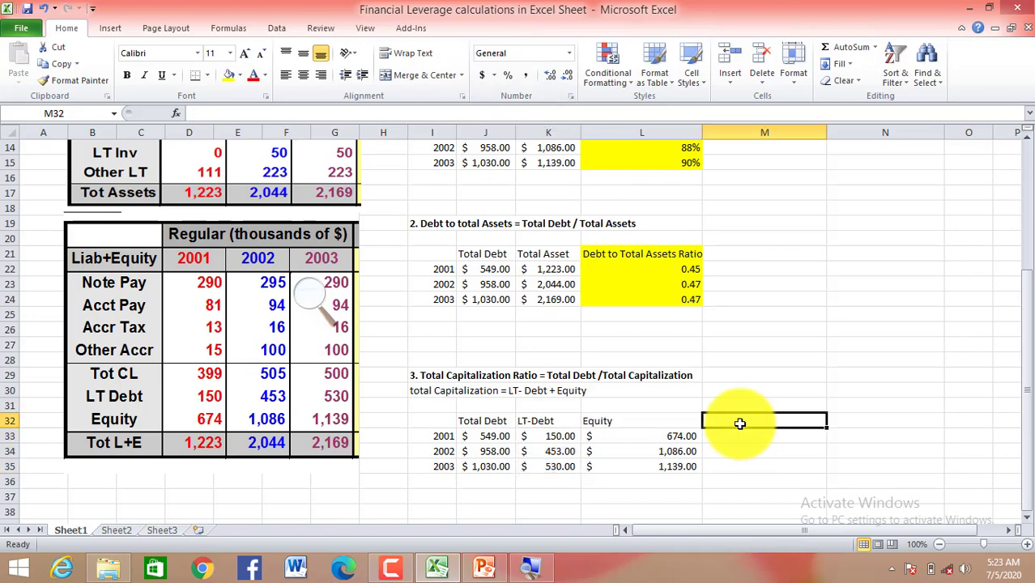
text(Total)
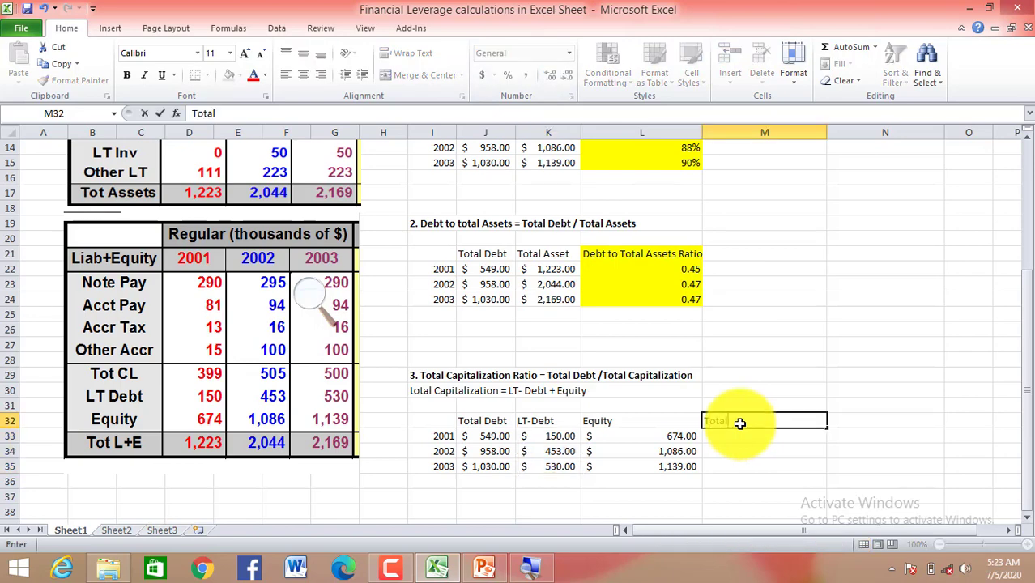
text( Capitalizaion)
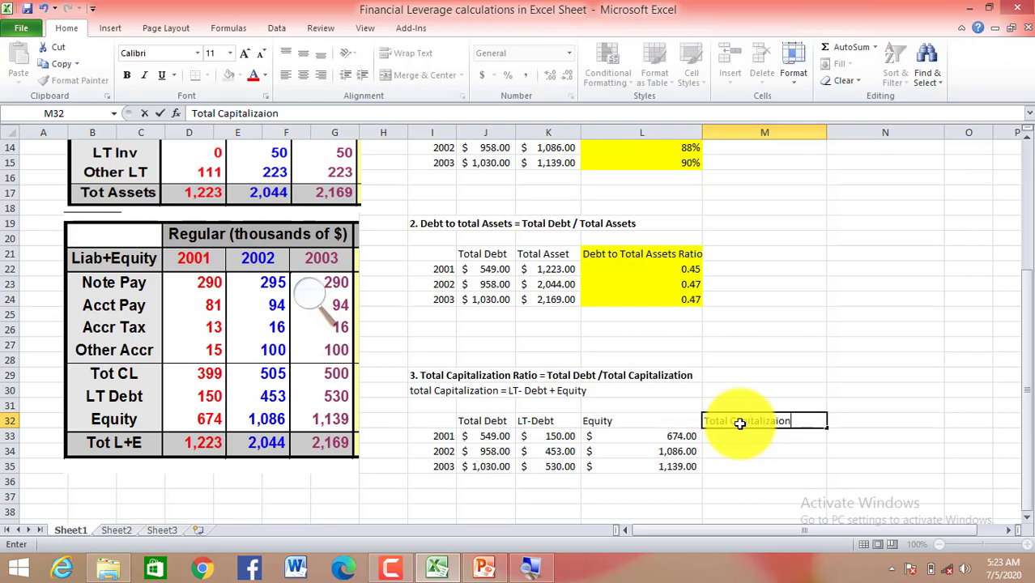
key(BackSpace)
key(BackSpace)
key(BackSpace)
text(tion)
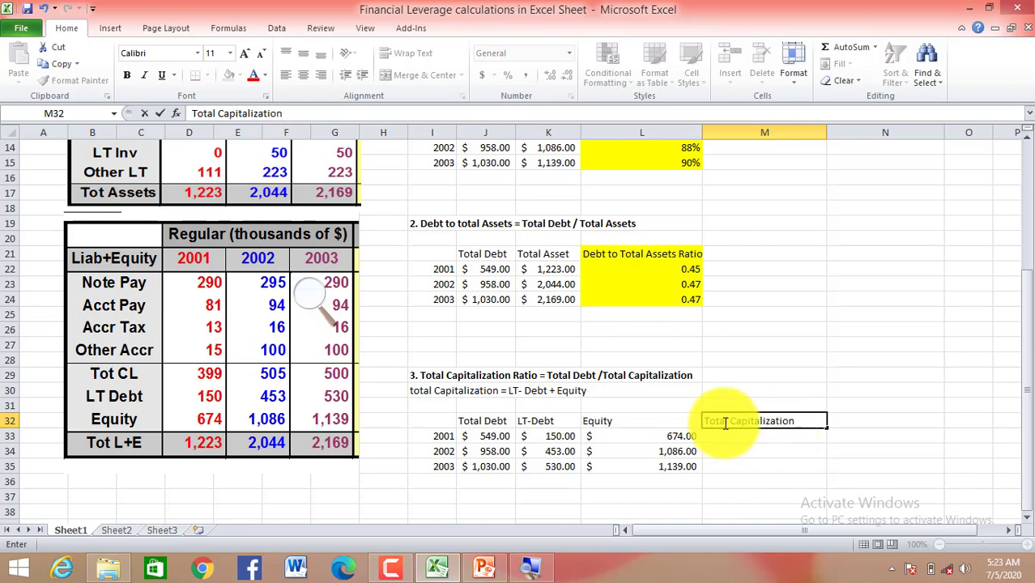
Calculate Total Capitalization in M33 with =SUM(K33:L33) and fill the formula down to M35 for 2002 and 2003.
click(735, 437)
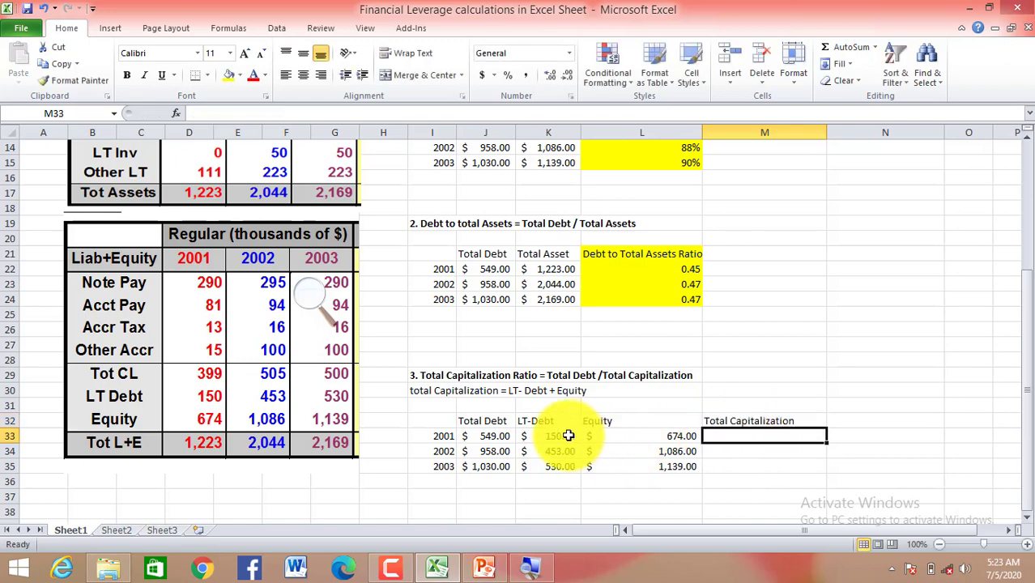
text(=)
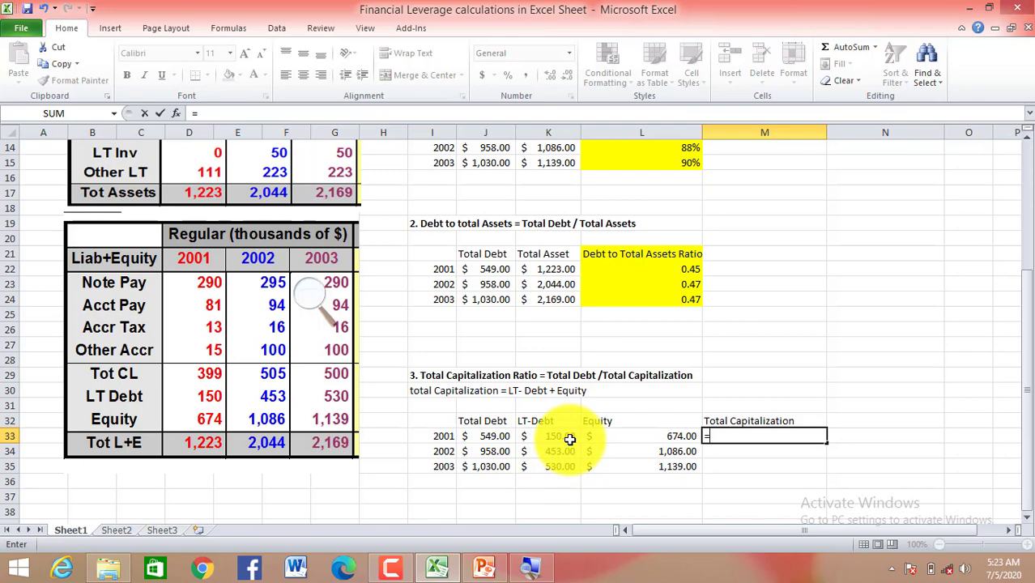
text(sum)
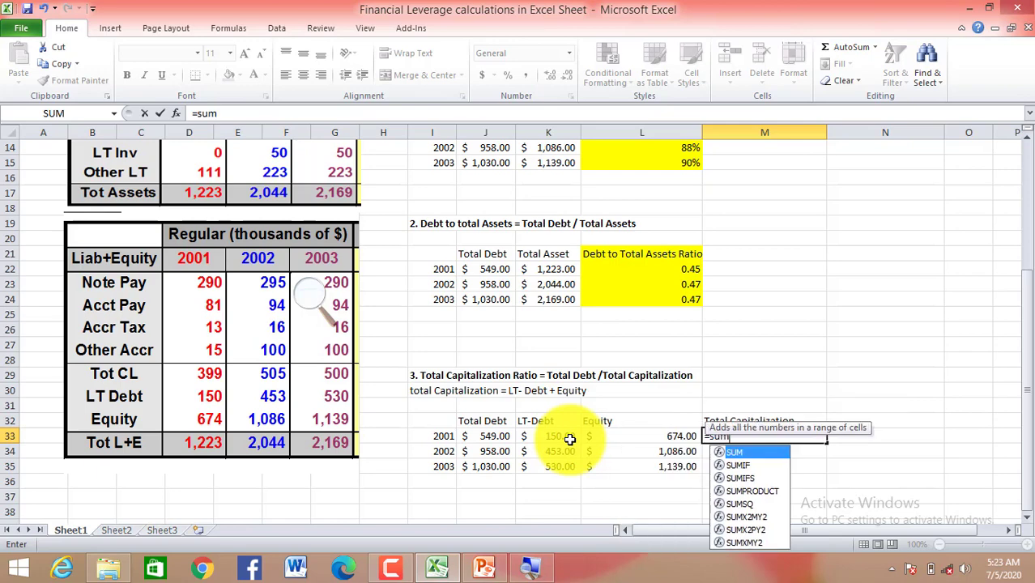
key(Tab)
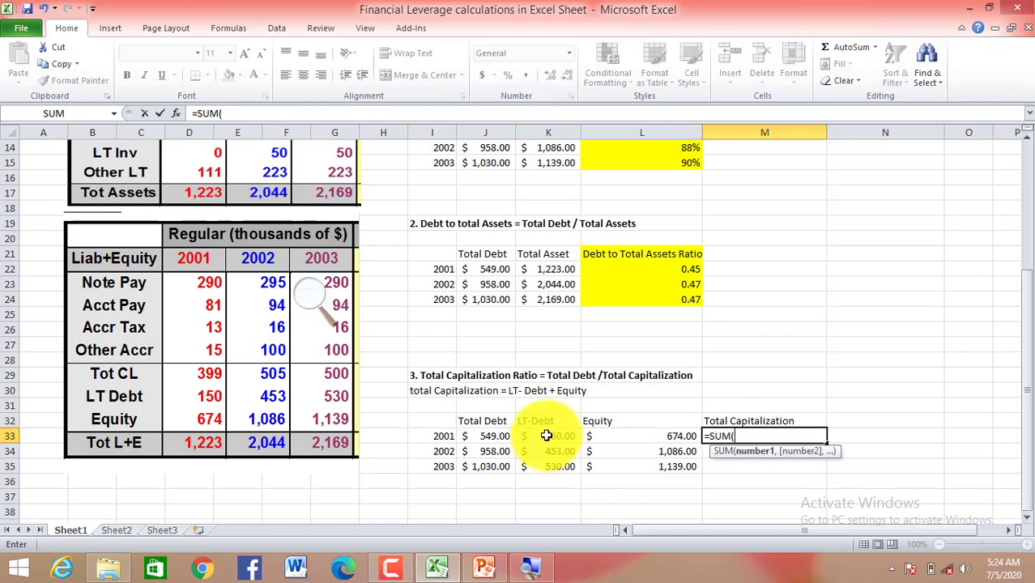
click(572, 435)
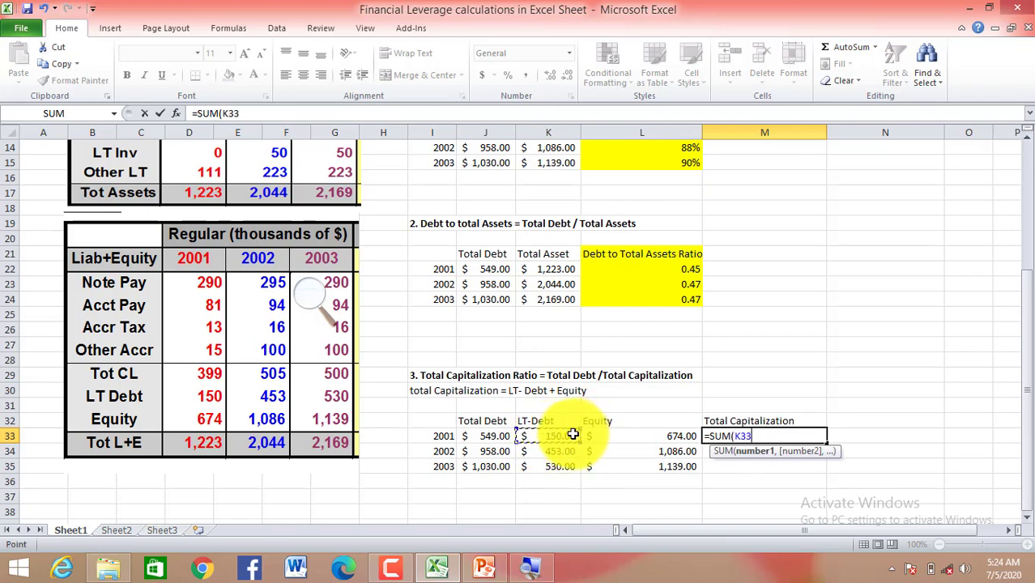
click(653, 438)
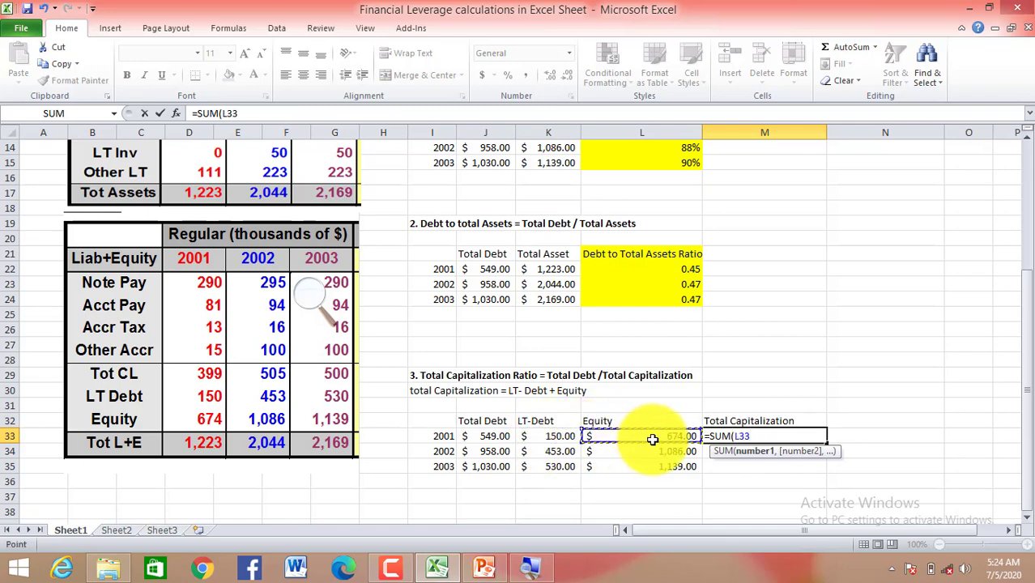
click(572, 435)
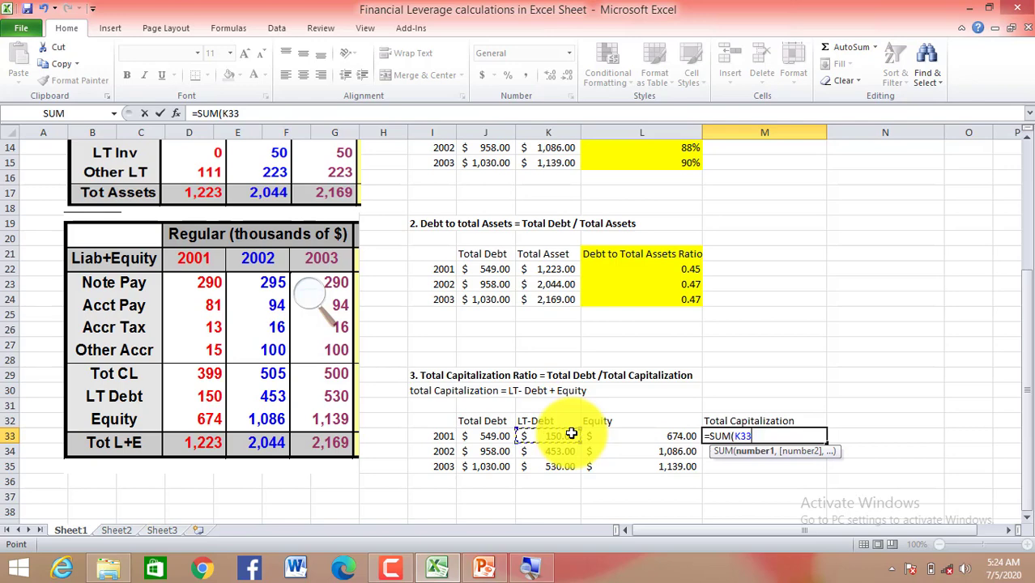
shift+click(689, 435)
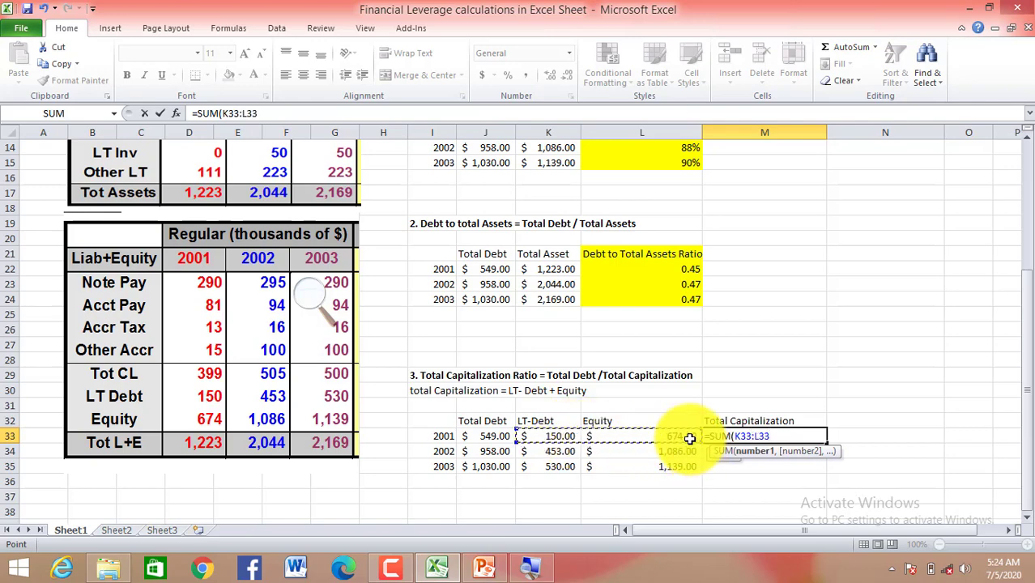
key(Return)
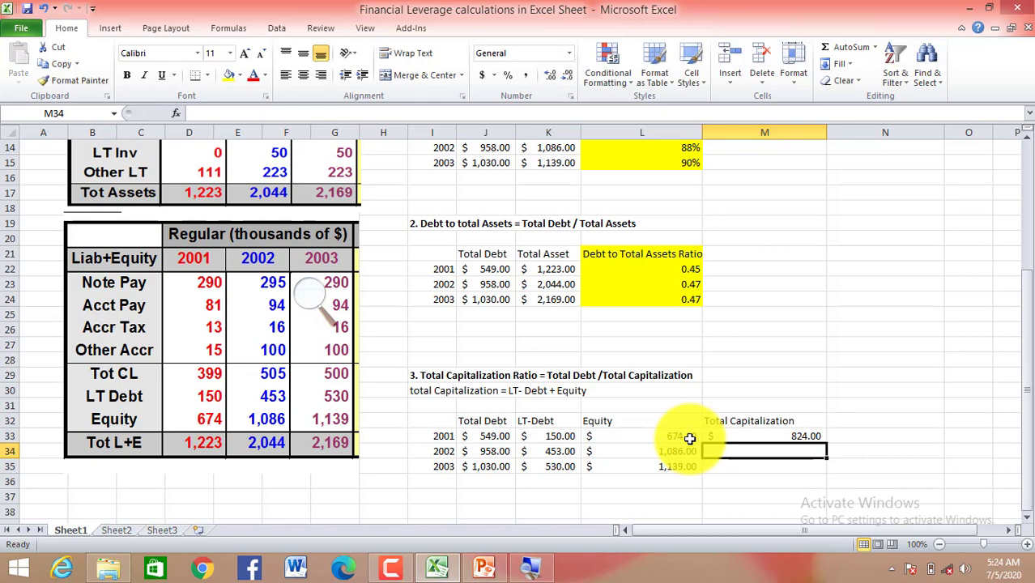
click(802, 436)
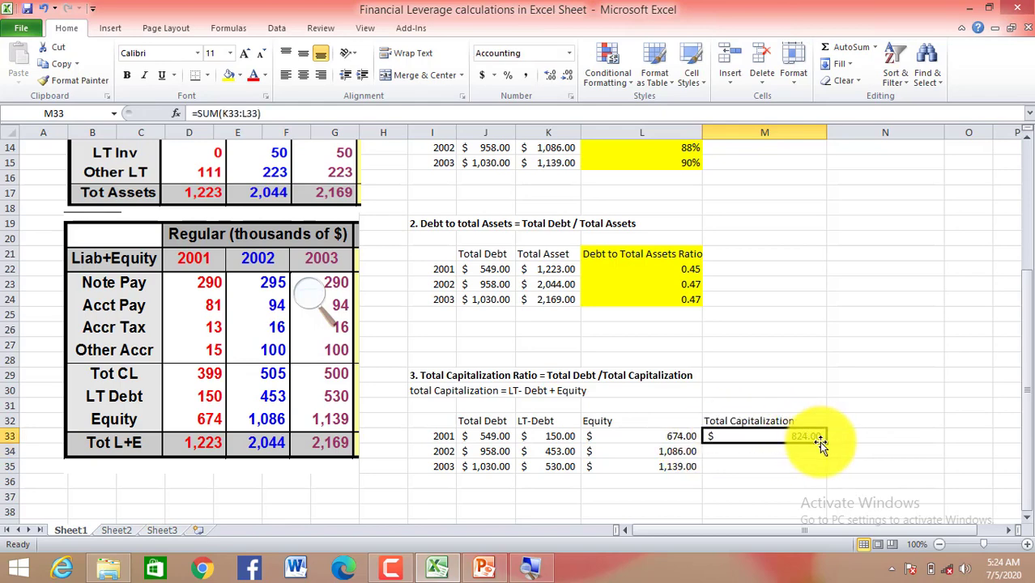
double_click(828, 440)
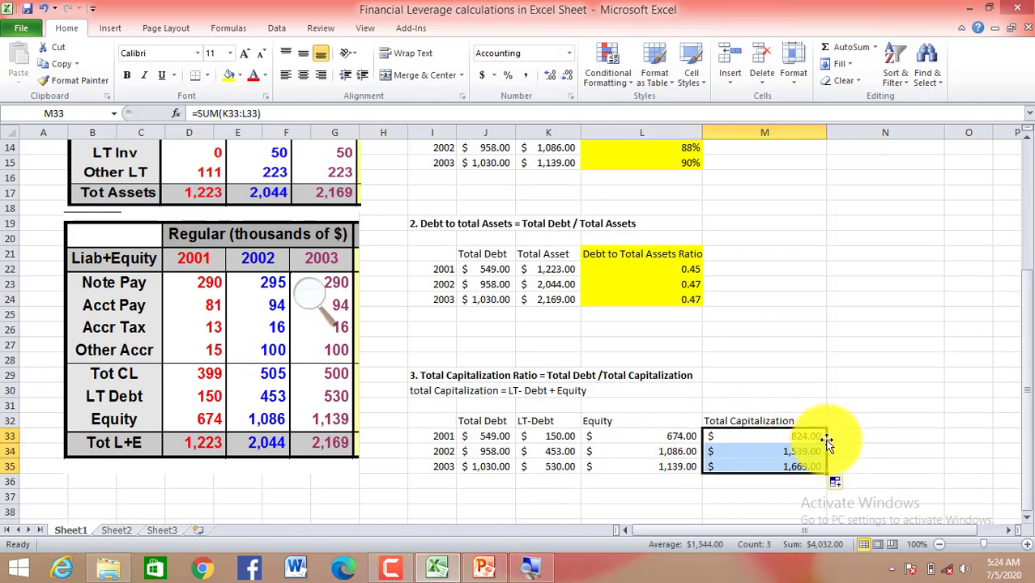
Enter the column heading "total Capitalization Ratio" in cell N32.
click(869, 438)
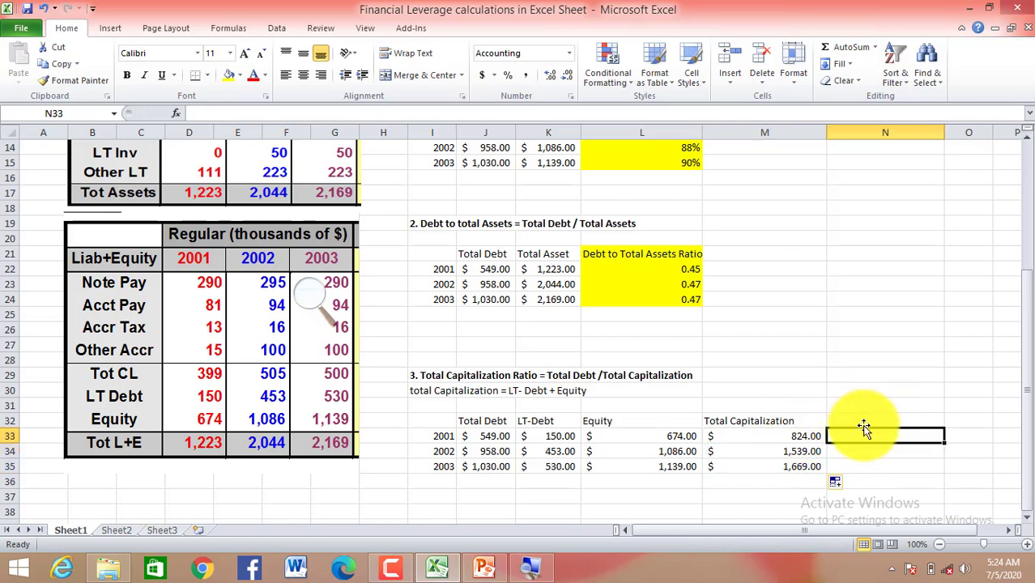
click(872, 420)
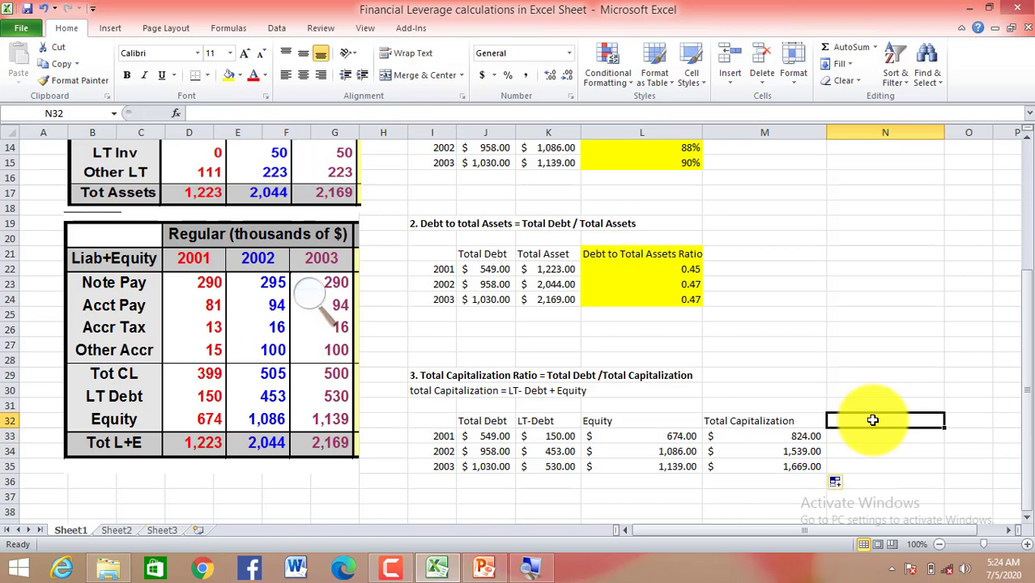
text(total)
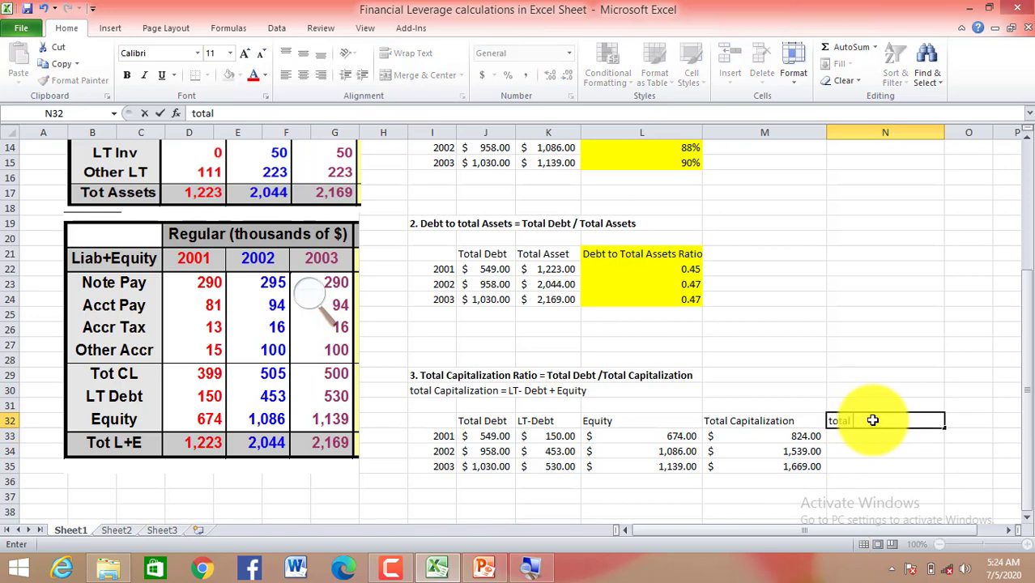
text( Capitalizaion)
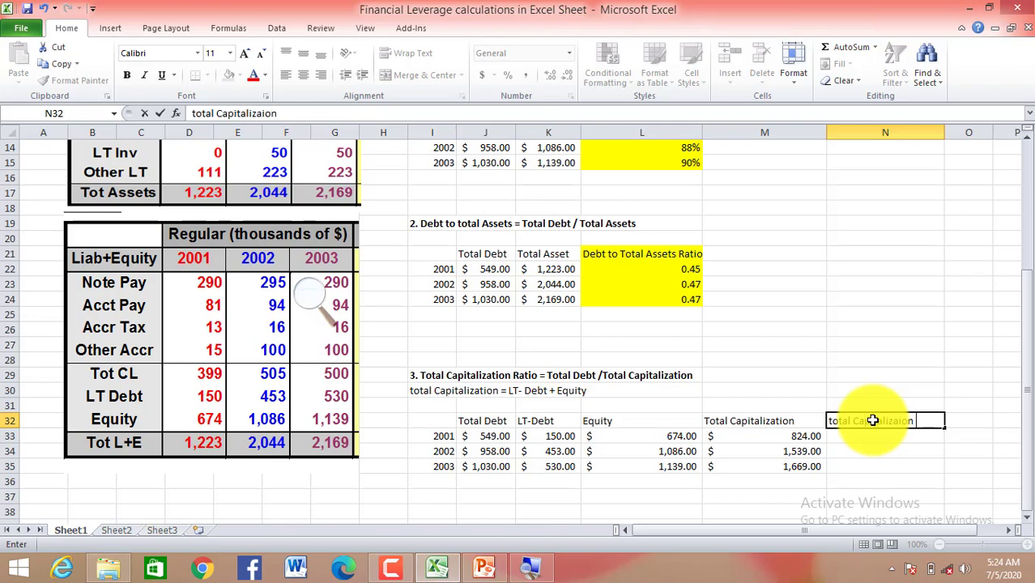
key(BackSpace)
key(BackSpace)
key(BackSpace)
key(BackSpace)
text(talization Ratio)
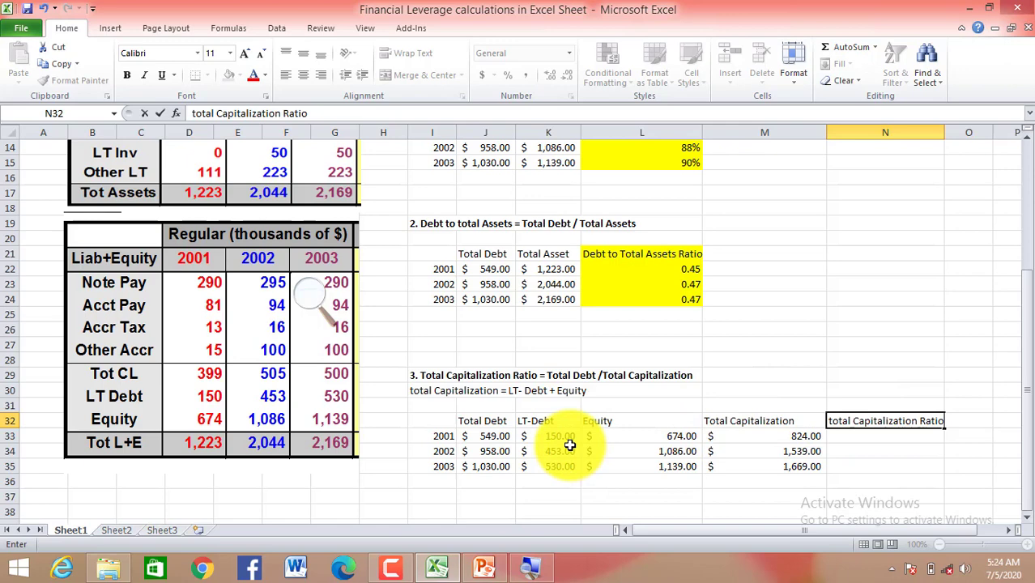
Shade the Total Debt heading and its values in J32:J35 with a light red theme fill color.
click(493, 422)
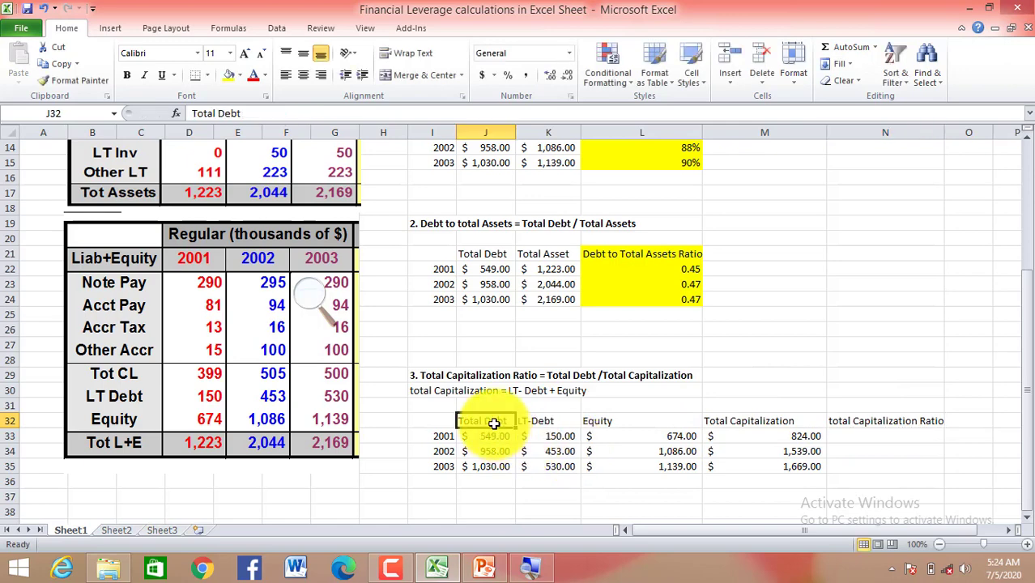
shift+click(493, 470)
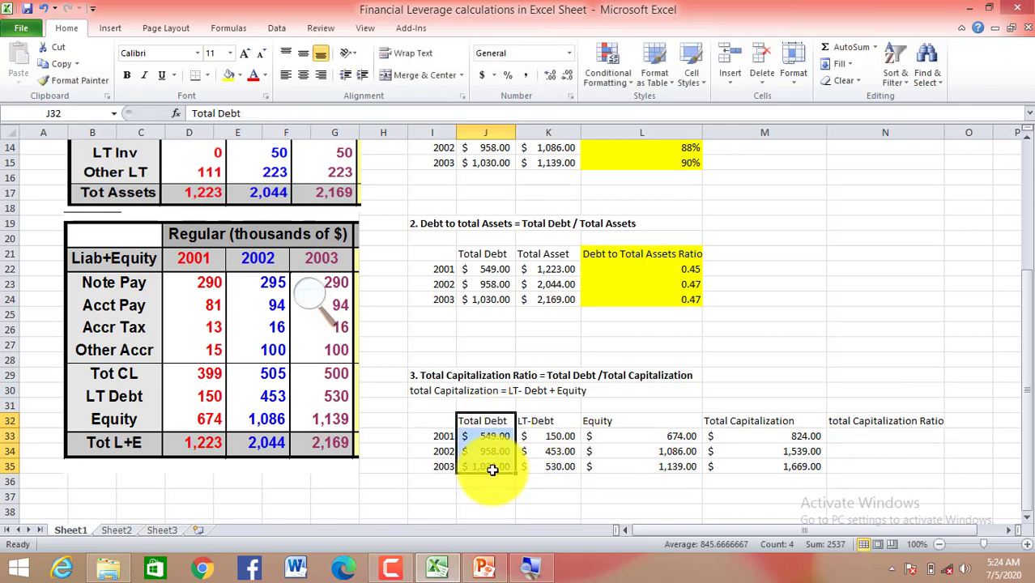
click(242, 77)
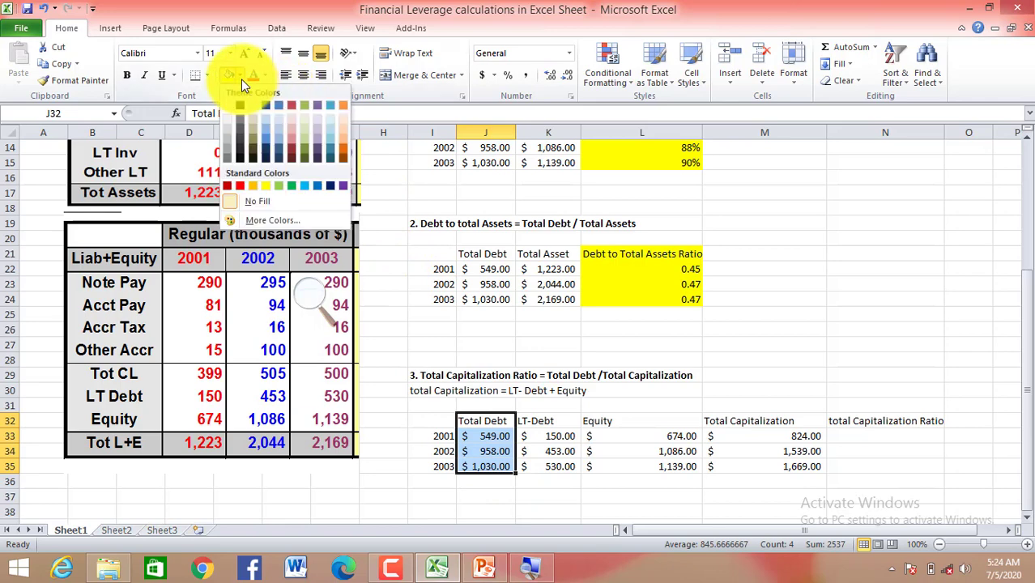
click(293, 134)
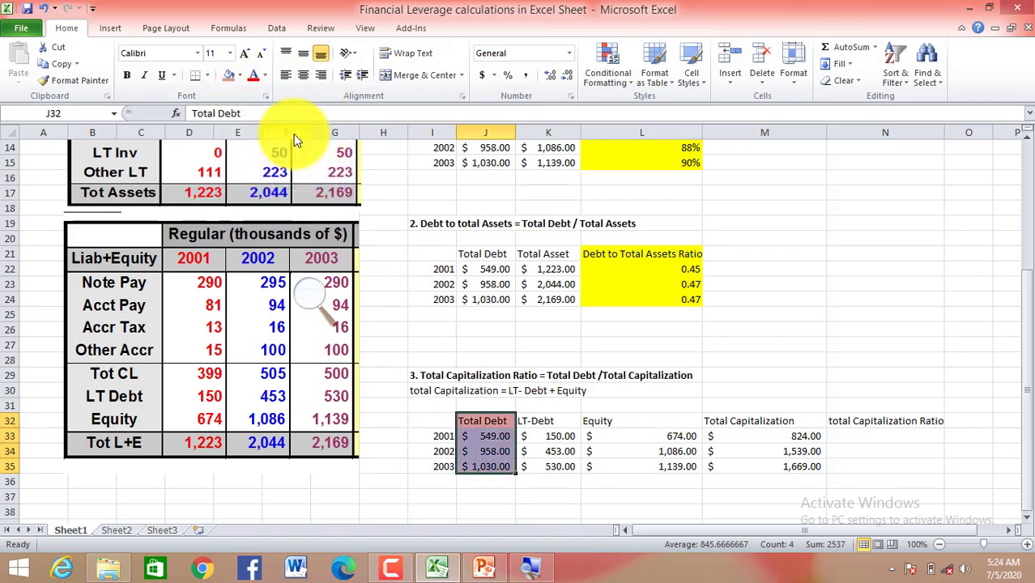
Shade the Total Capitalization heading and its values in M32:M35 with the standard orange fill color.
click(744, 424)
drag(743, 424, 760, 471)
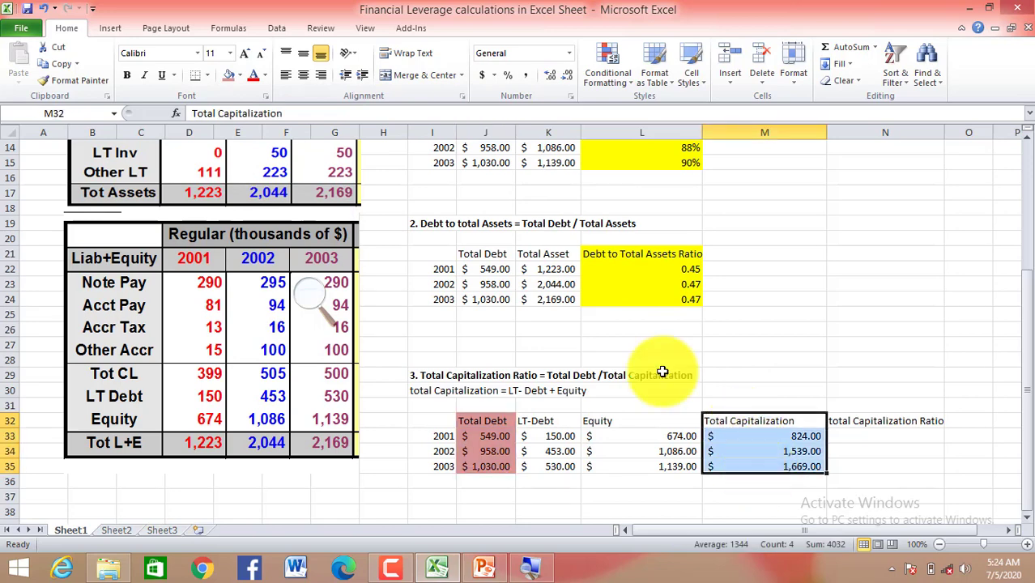
click(240, 75)
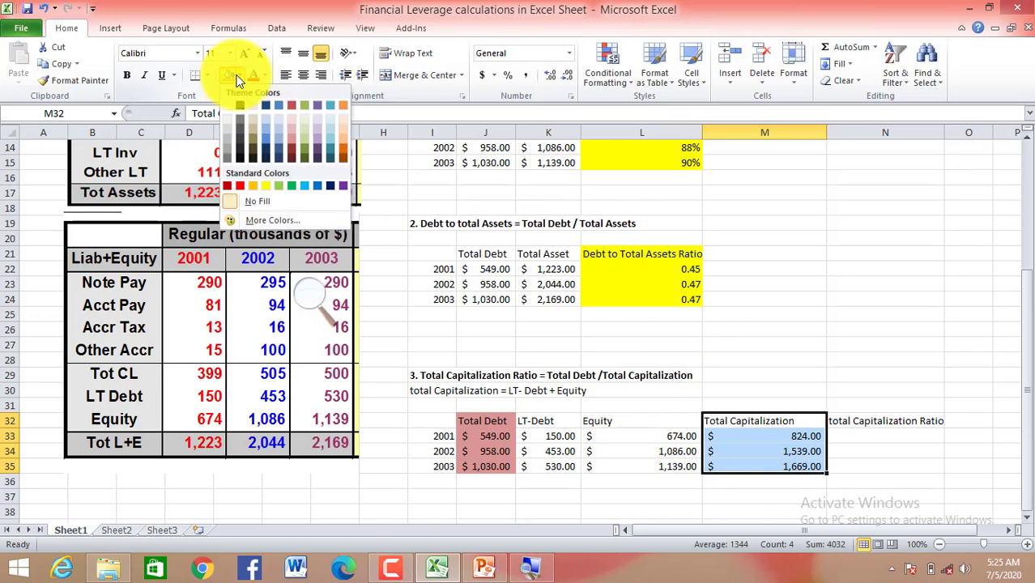
click(254, 186)
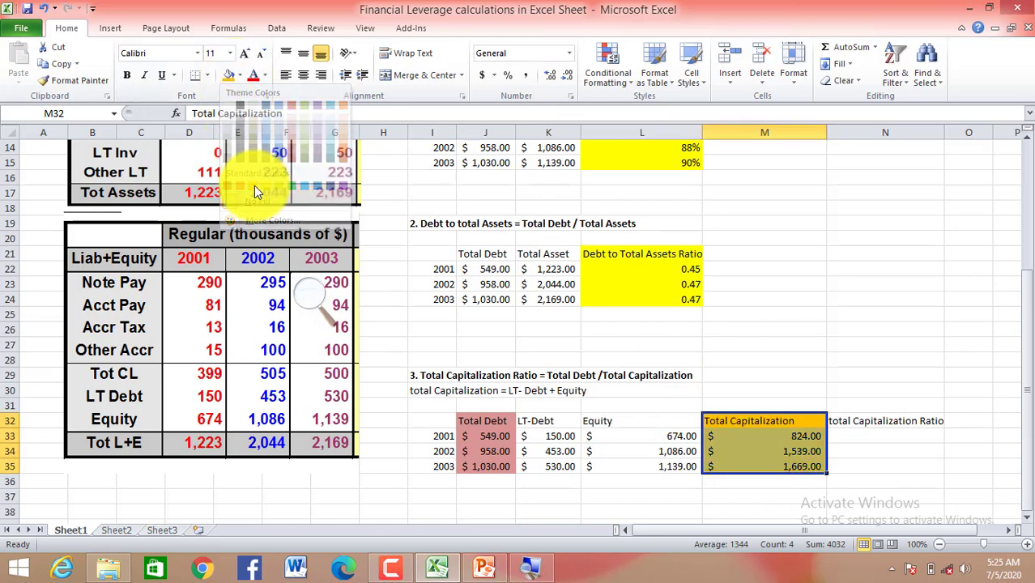
Calculate the 2001 total capitalization ratio in N33 with the formula =J33/M33.
click(878, 432)
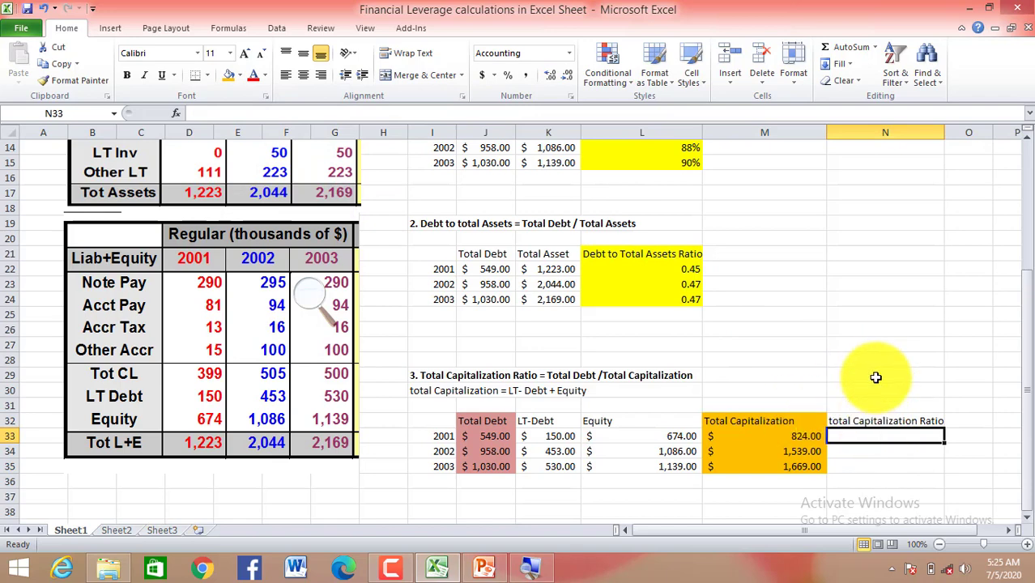
text(=J33)
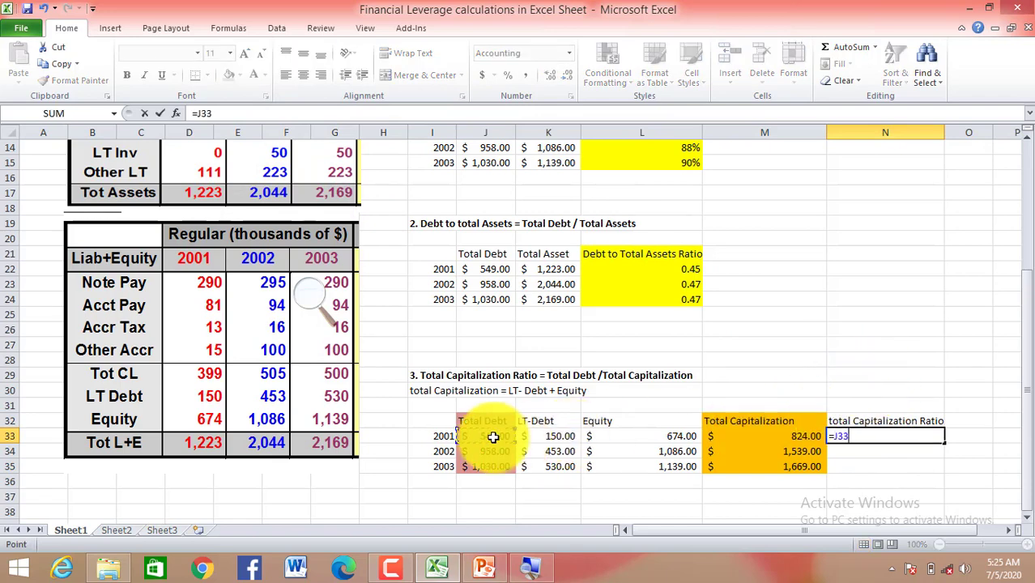
text(/)
click(812, 435)
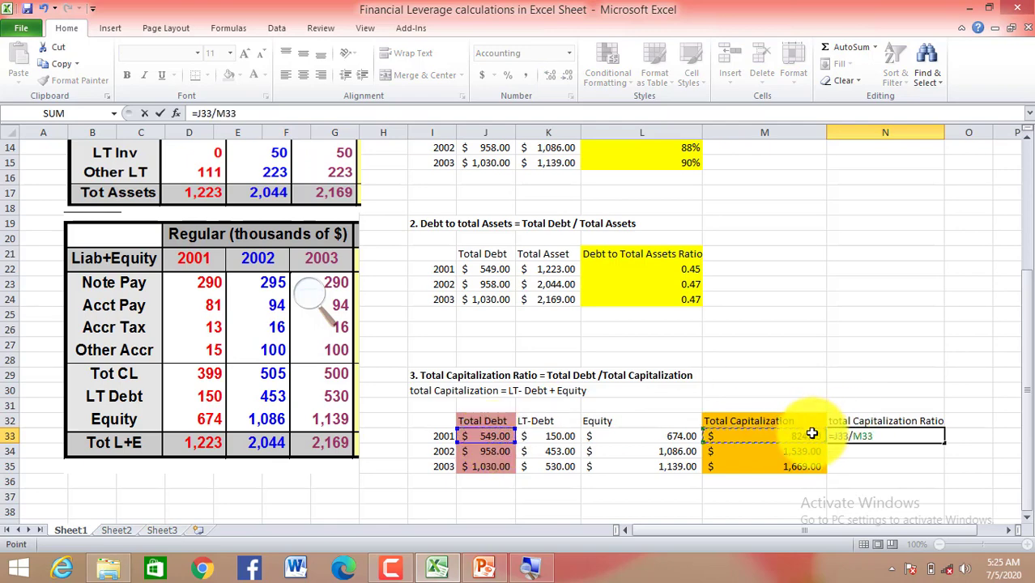
key(Return)
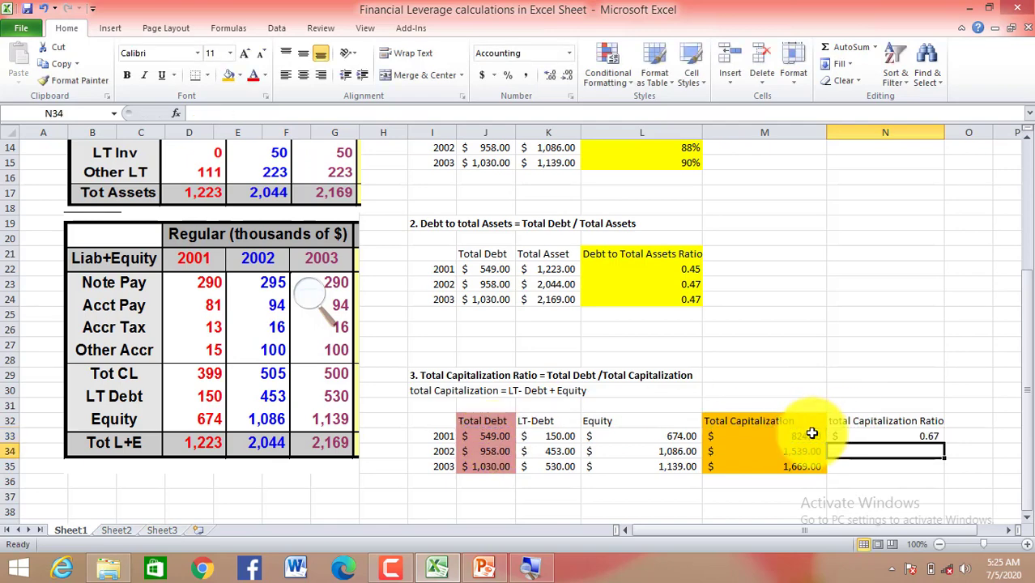
Apply the Number format to the ratio in N33 and fill its formula down to N35 for 2002 and 2003.
click(922, 437)
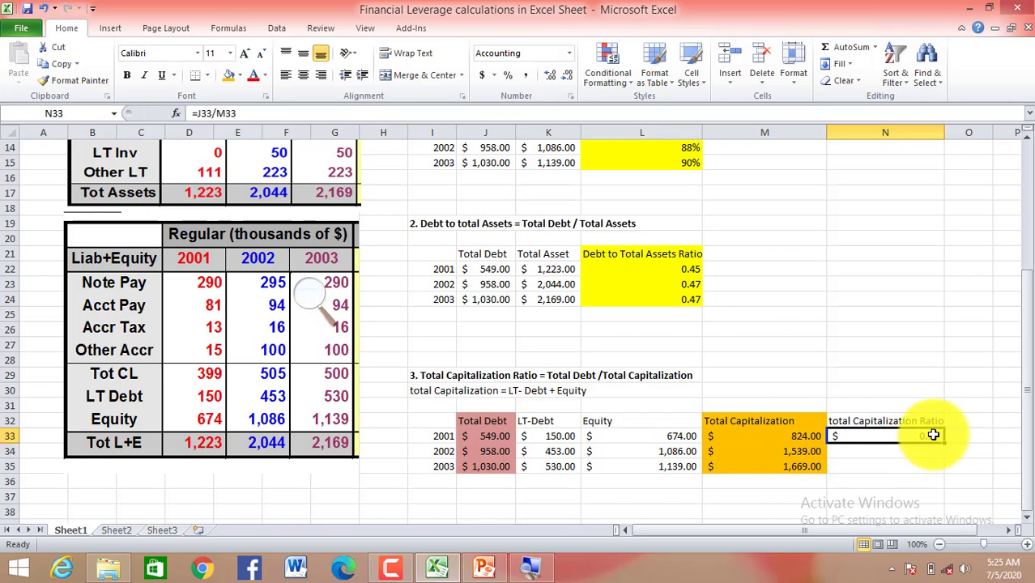
click(528, 52)
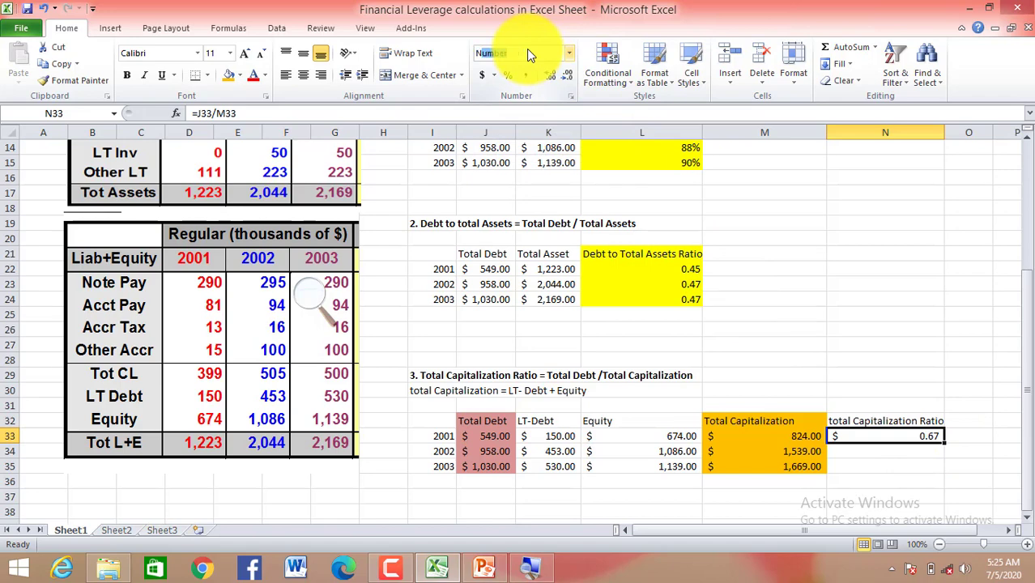
key(Return)
click(753, 132)
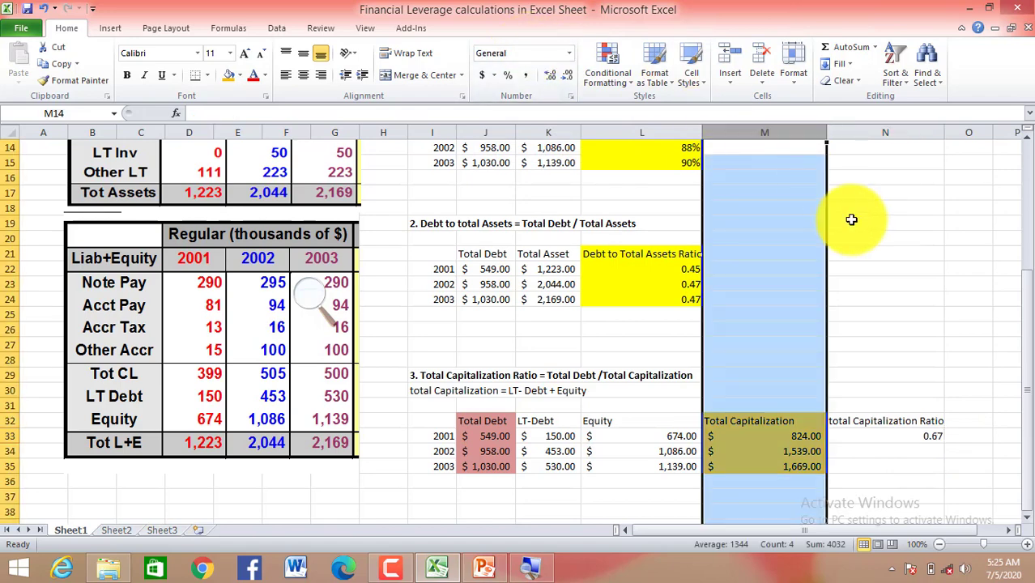
click(938, 450)
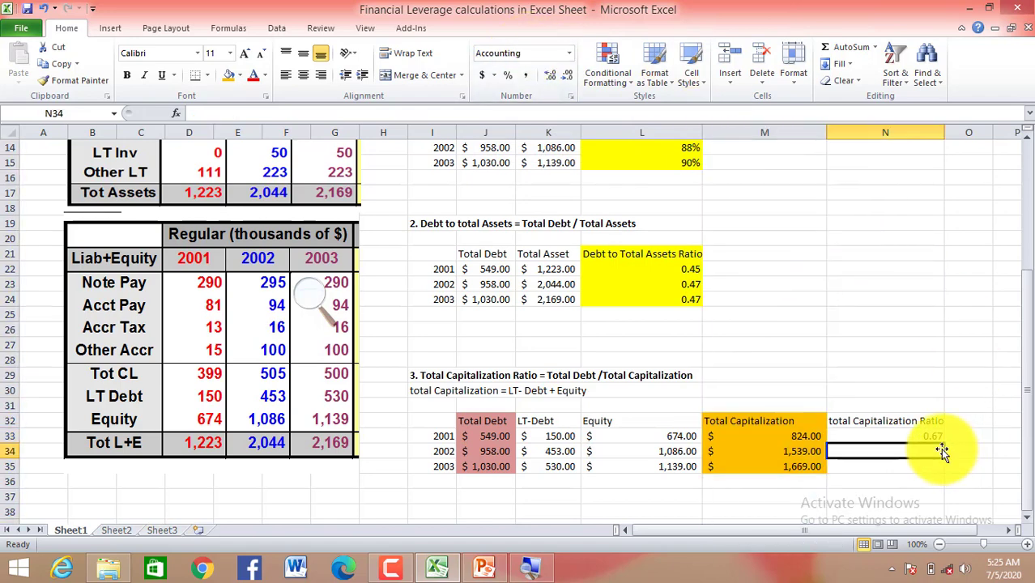
click(944, 437)
drag(943, 442, 911, 468)
click(906, 484)
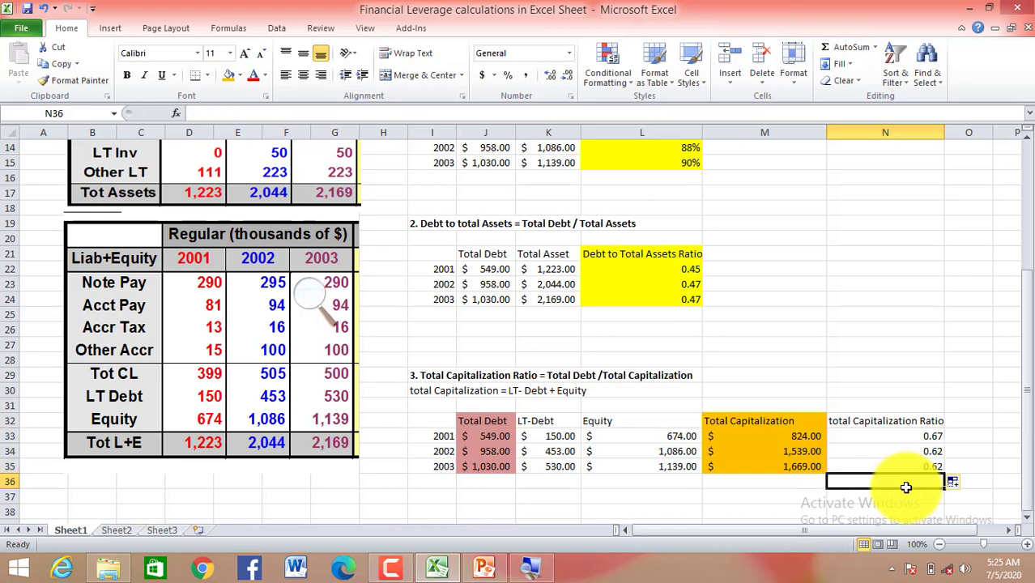
Format the total capitalization ratios in N33:N35 as percentages.
click(933, 428)
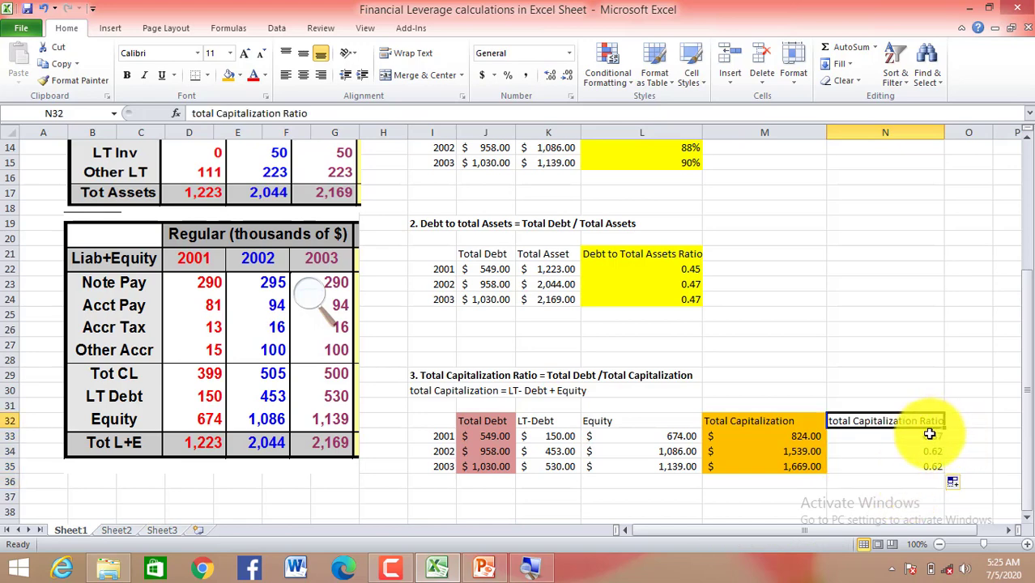
click(930, 435)
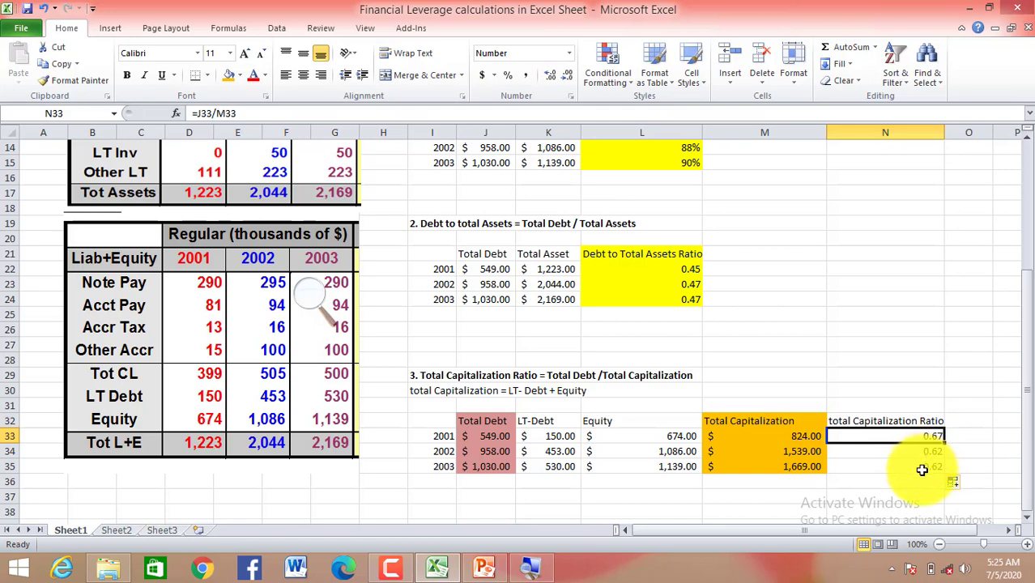
drag(922, 470, 922, 467)
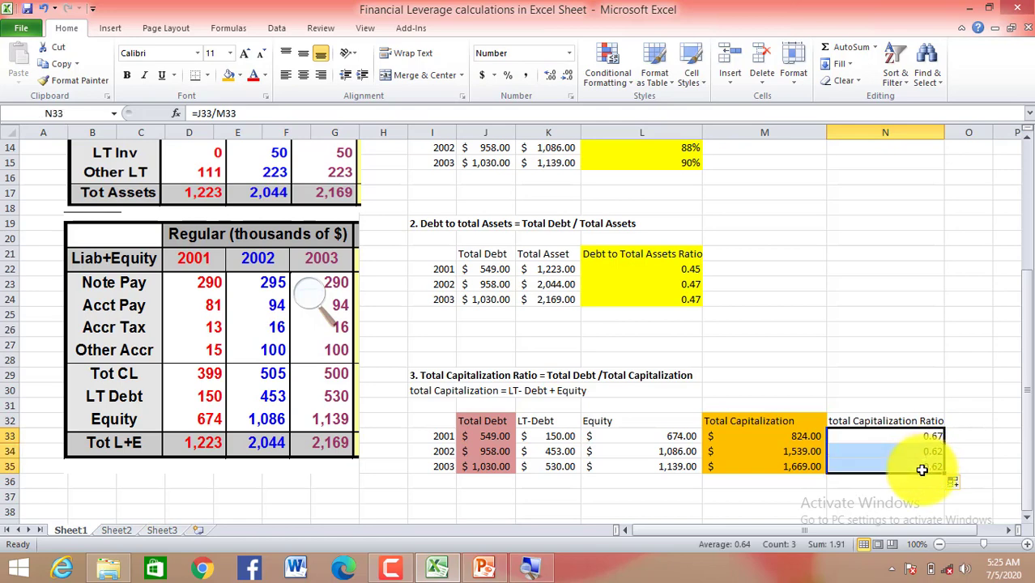
click(506, 77)
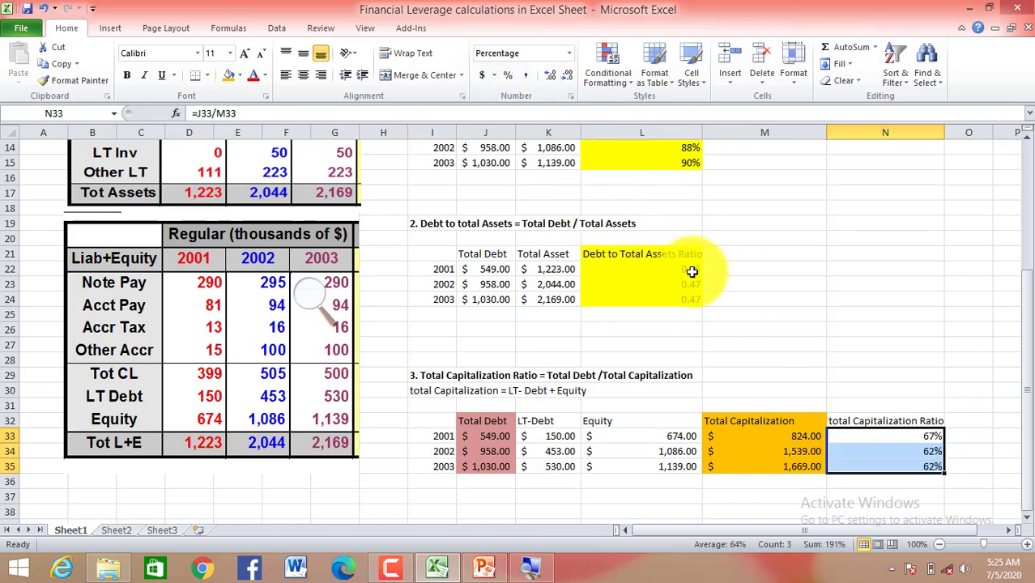
Format the Debt to Total Assets ratios in L22:L24 as percentages.
click(692, 271)
drag(694, 301, 694, 302)
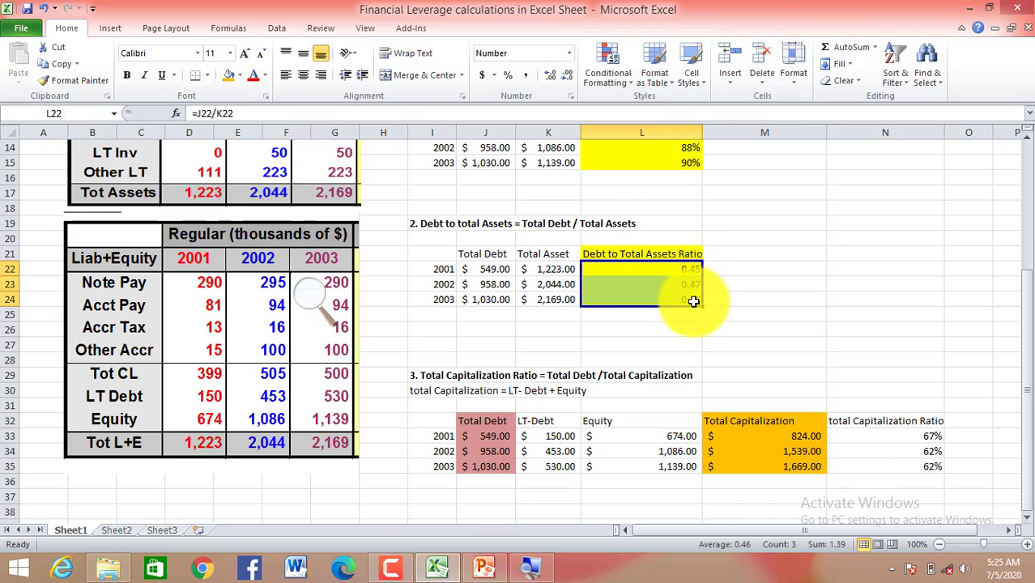
click(507, 77)
click(825, 311)
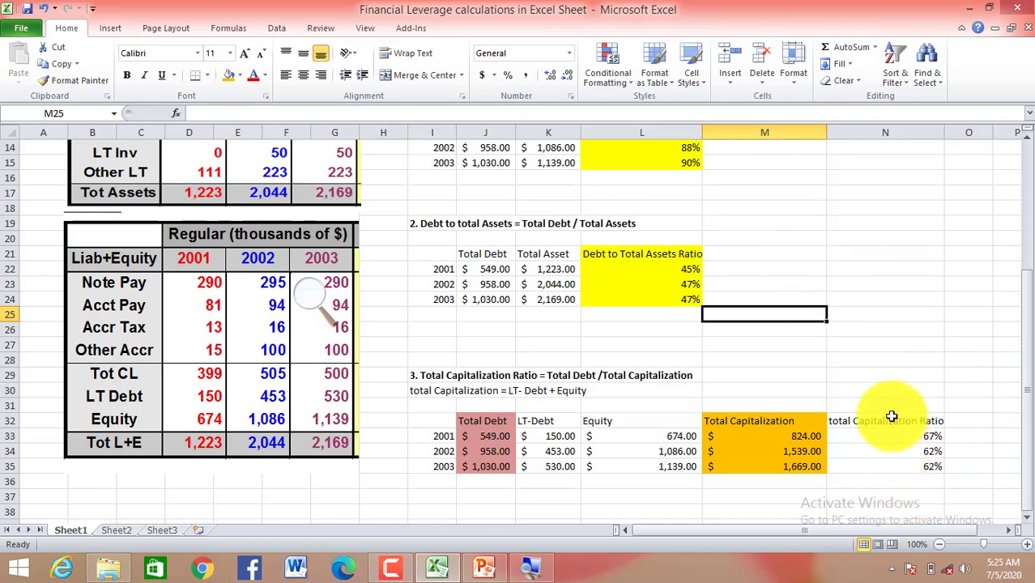
Highlight the total Capitalization Ratio heading and its values in N32:N35 with the standard yellow fill color.
click(891, 419)
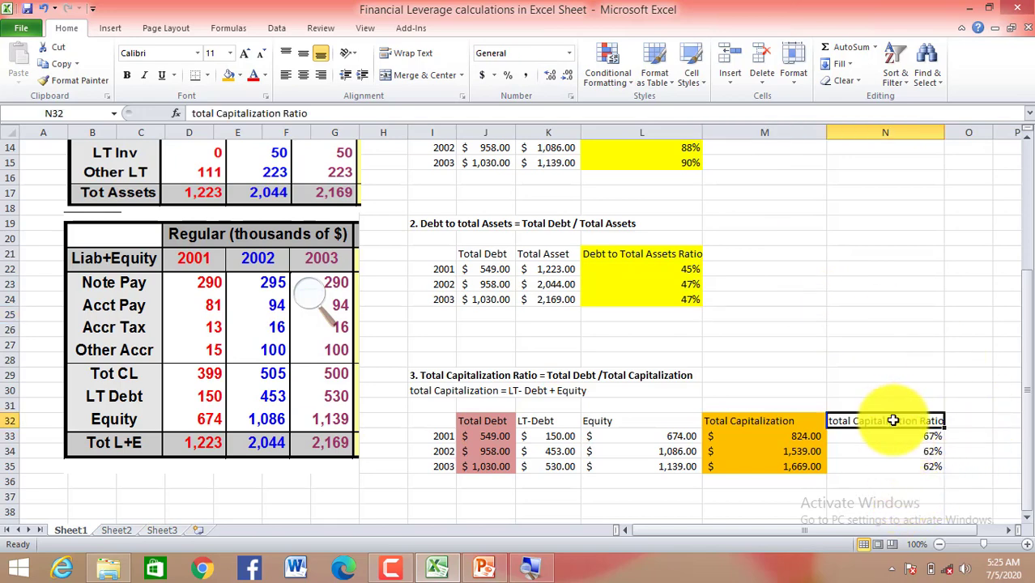
shift+click(934, 469)
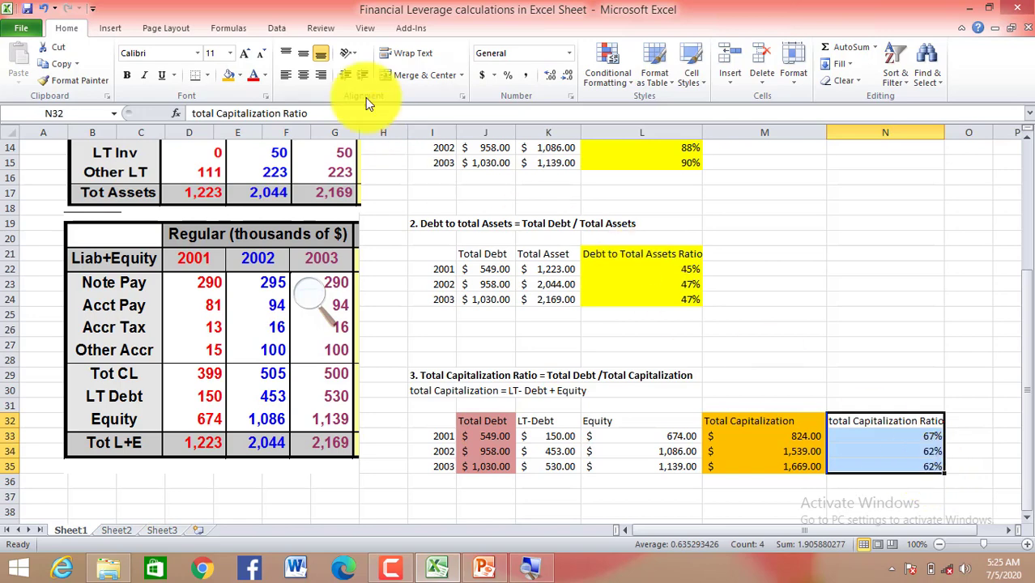
click(241, 76)
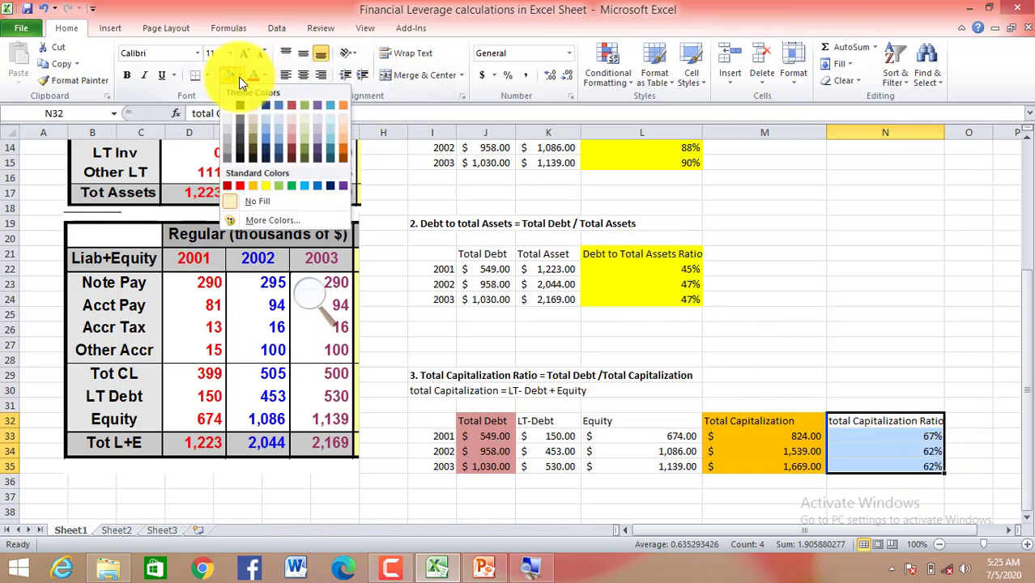
click(263, 185)
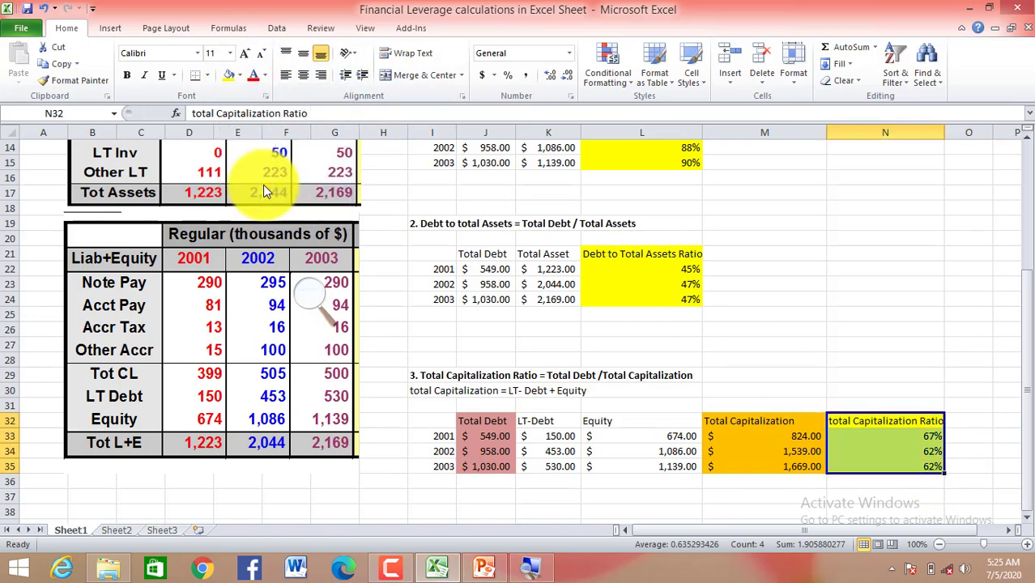
click(735, 217)
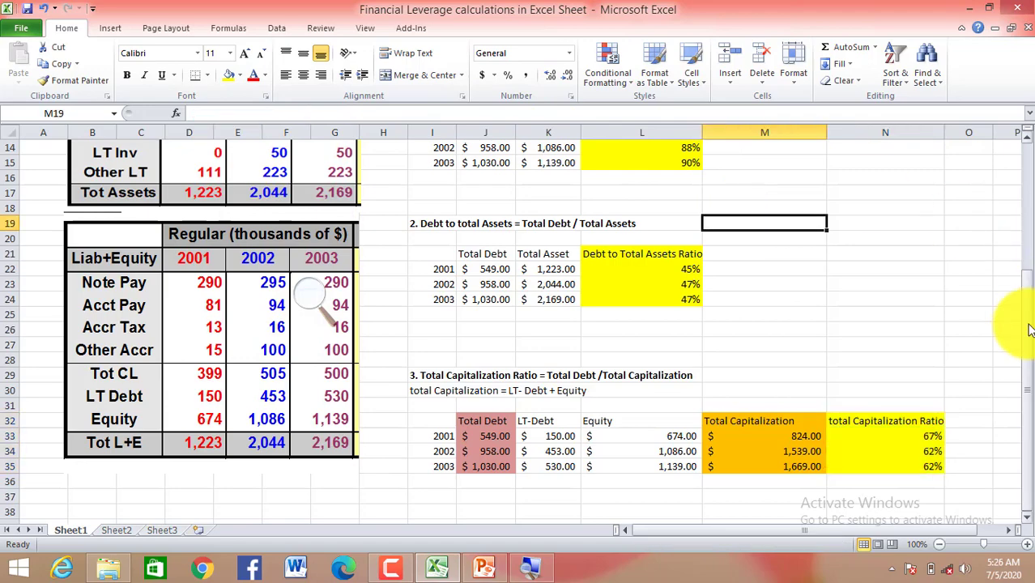
mouse_move(1029, 333)
mouse_down()
mouse_move(1027, 134)
mouse_move(1032, 369)
mouse_move(1027, 127)
mouse_move(1032, 324)
mouse_up()
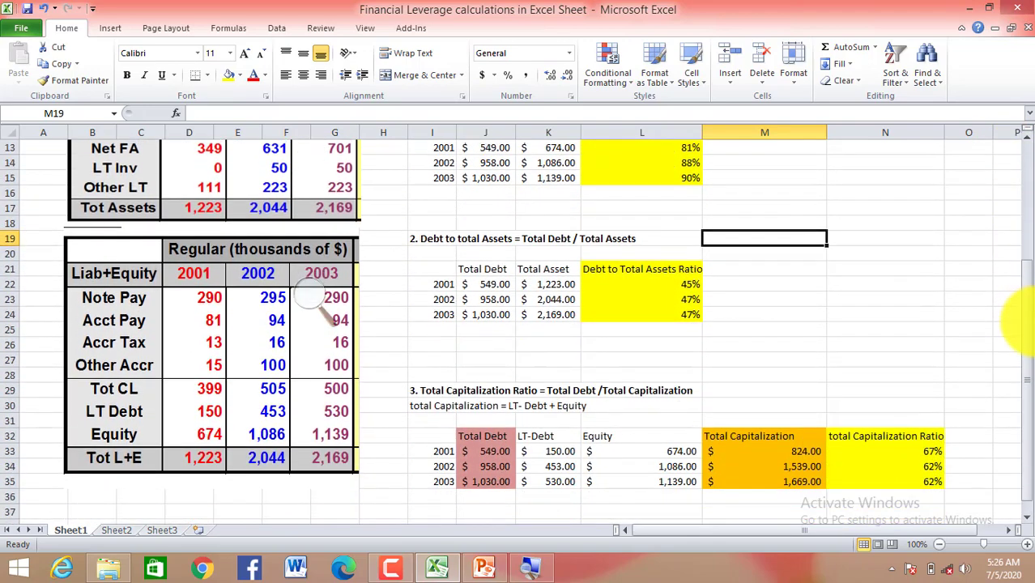